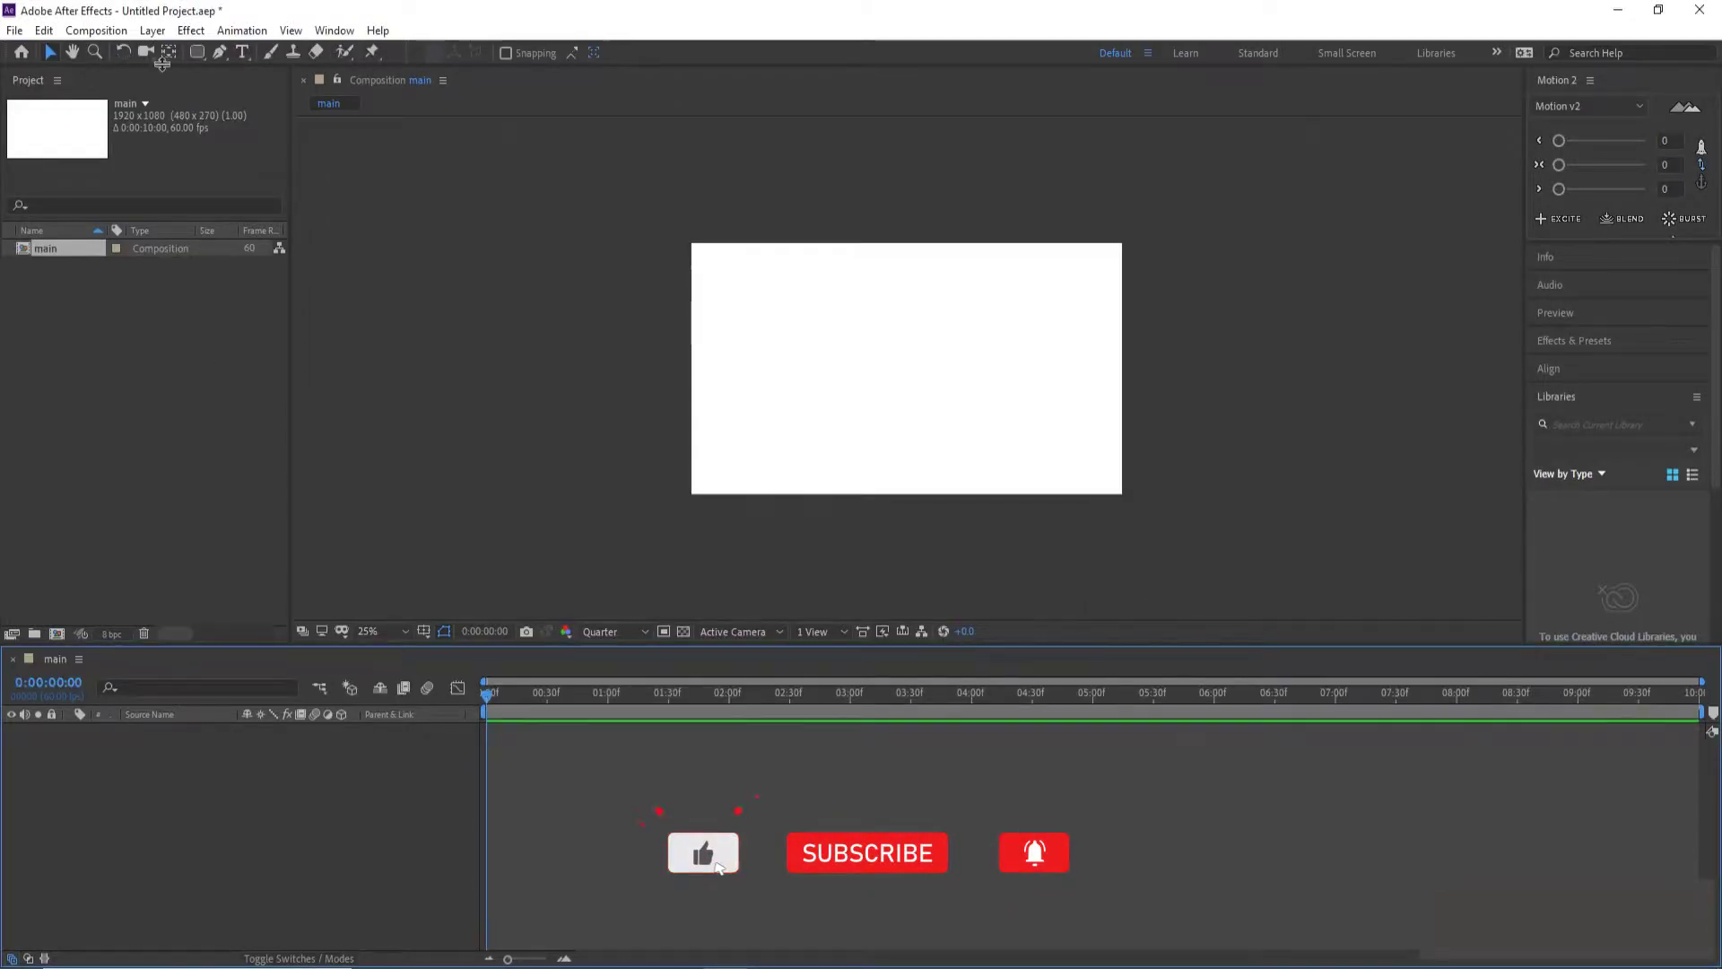
Step: Draw a vertical straight line with the Pen tool in the middle of the main composition
{"action": "left_click", "coordinate": [218, 52]}
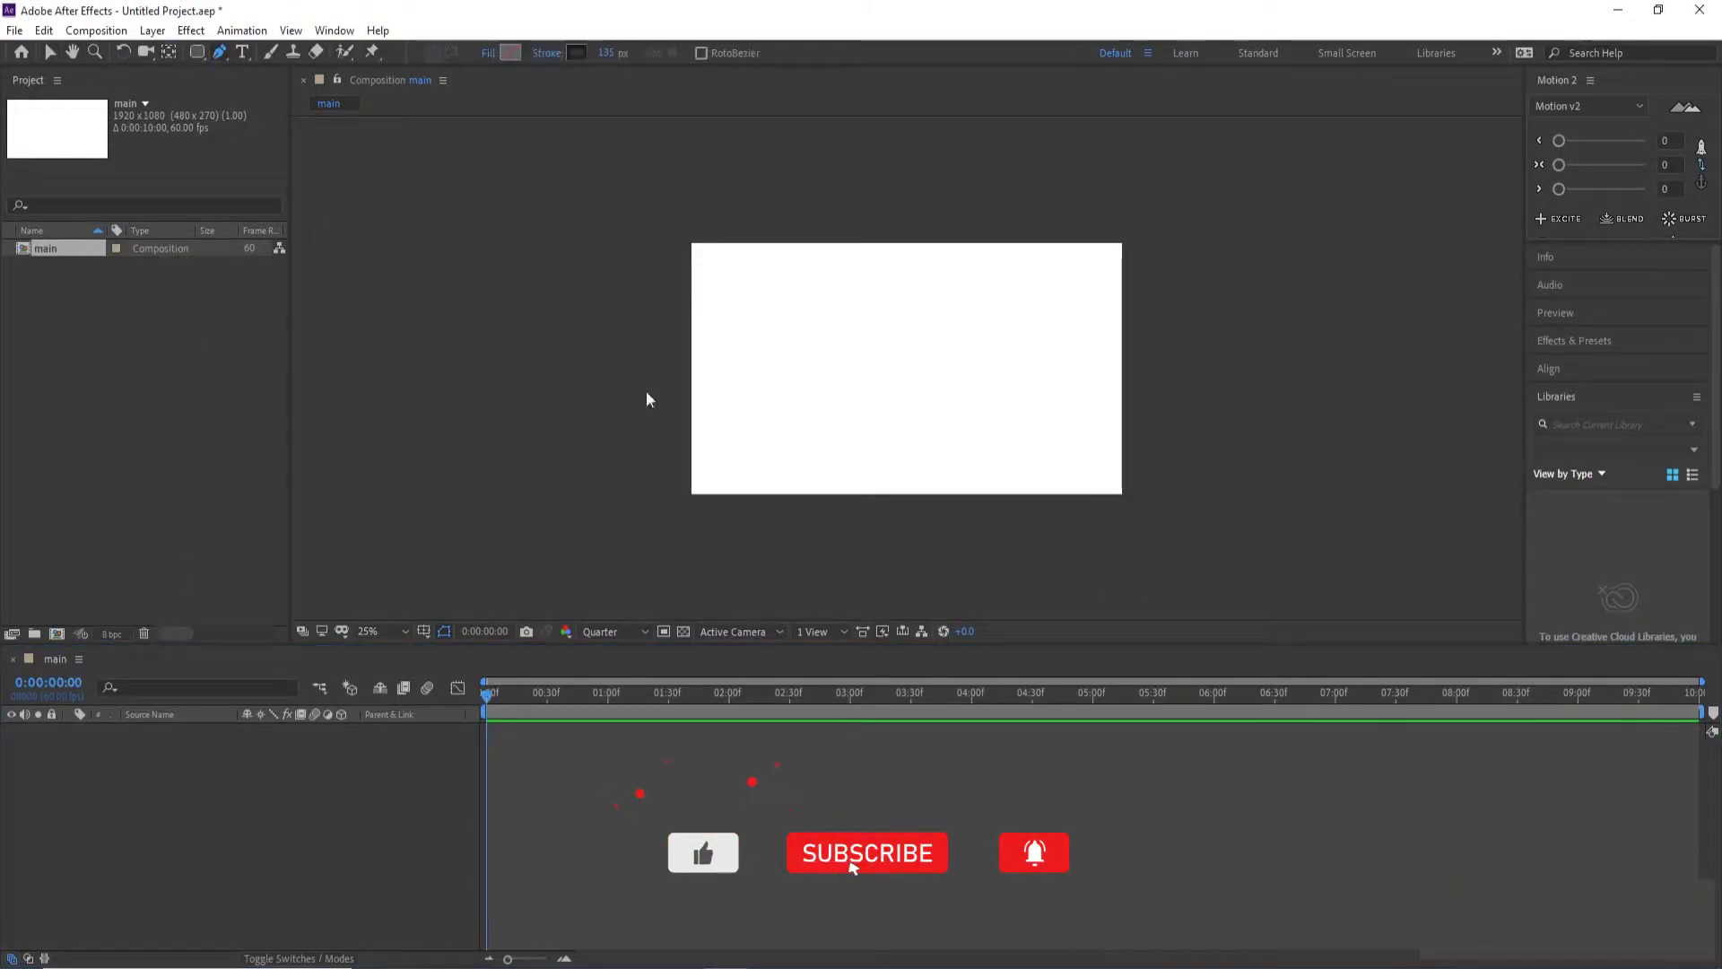
{"action": "left_click", "coordinate": [901, 308]}
{"action": "left_click", "coordinate": [902, 431]}
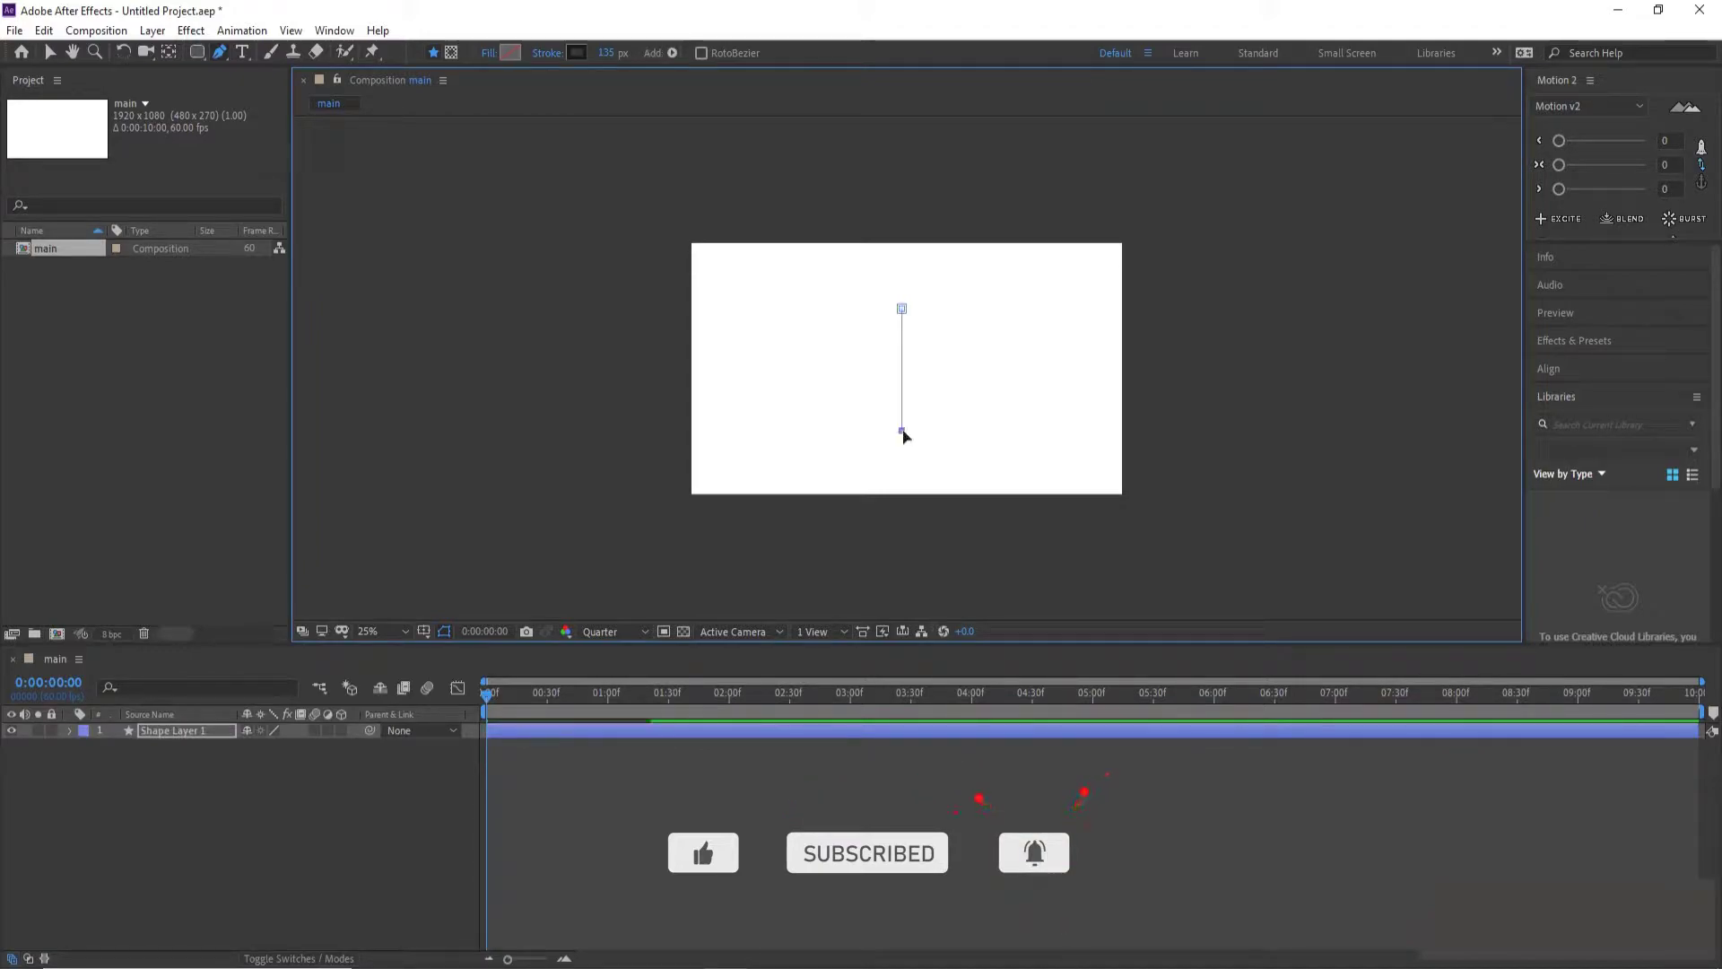
Step: Set the line cap of Shape Layer 1's stroke to Round Cap
{"action": "left_click", "coordinate": [69, 730]}
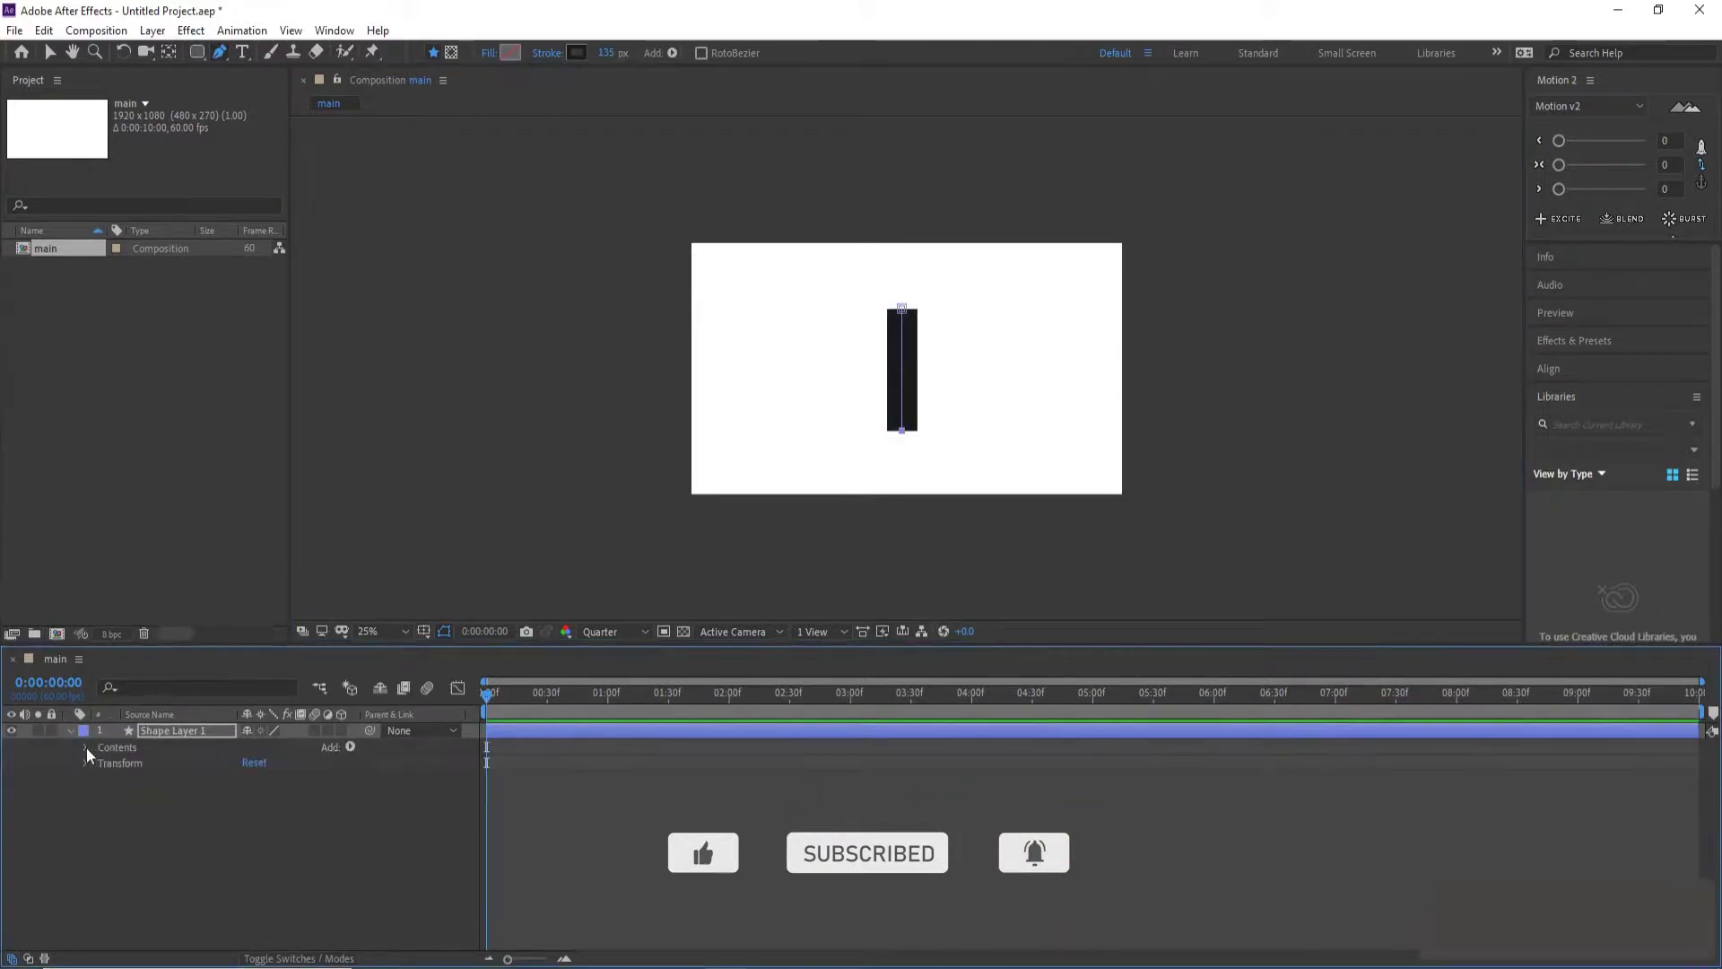
{"action": "left_click", "coordinate": [102, 762]}
{"action": "left_click", "coordinate": [115, 794]}
{"action": "left_click", "coordinate": [306, 874]}
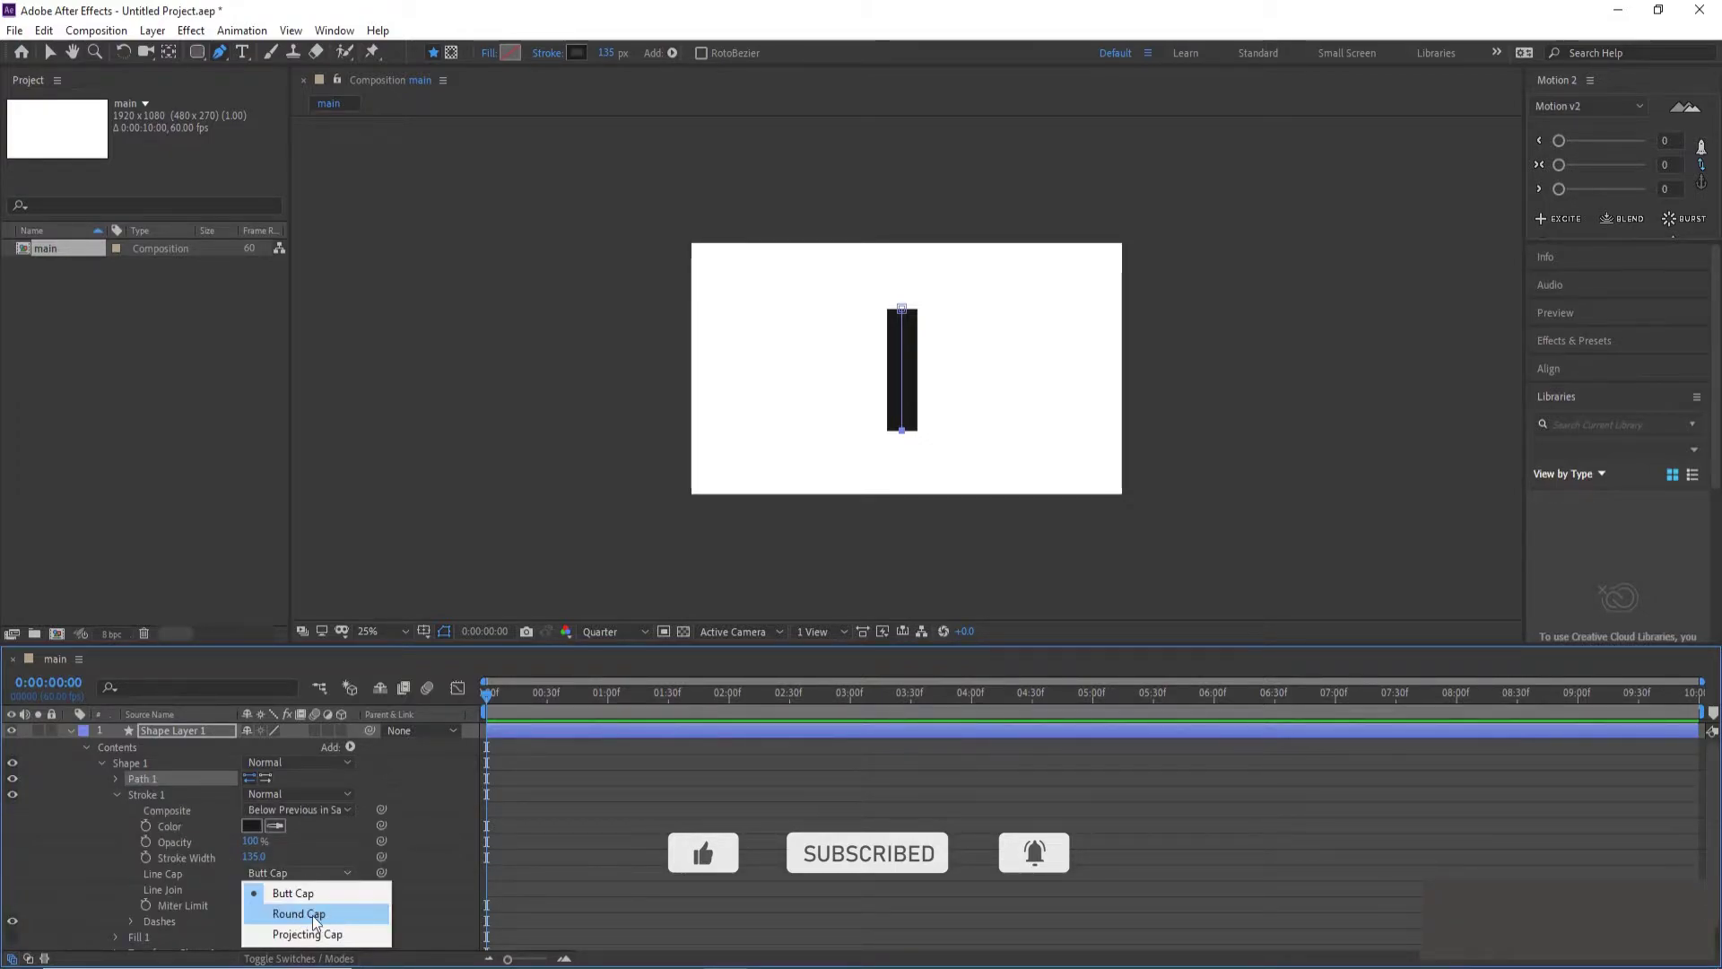
{"action": "left_click", "coordinate": [299, 913]}
{"action": "left_click", "coordinate": [99, 787]}
{"action": "left_click", "coordinate": [86, 747]}
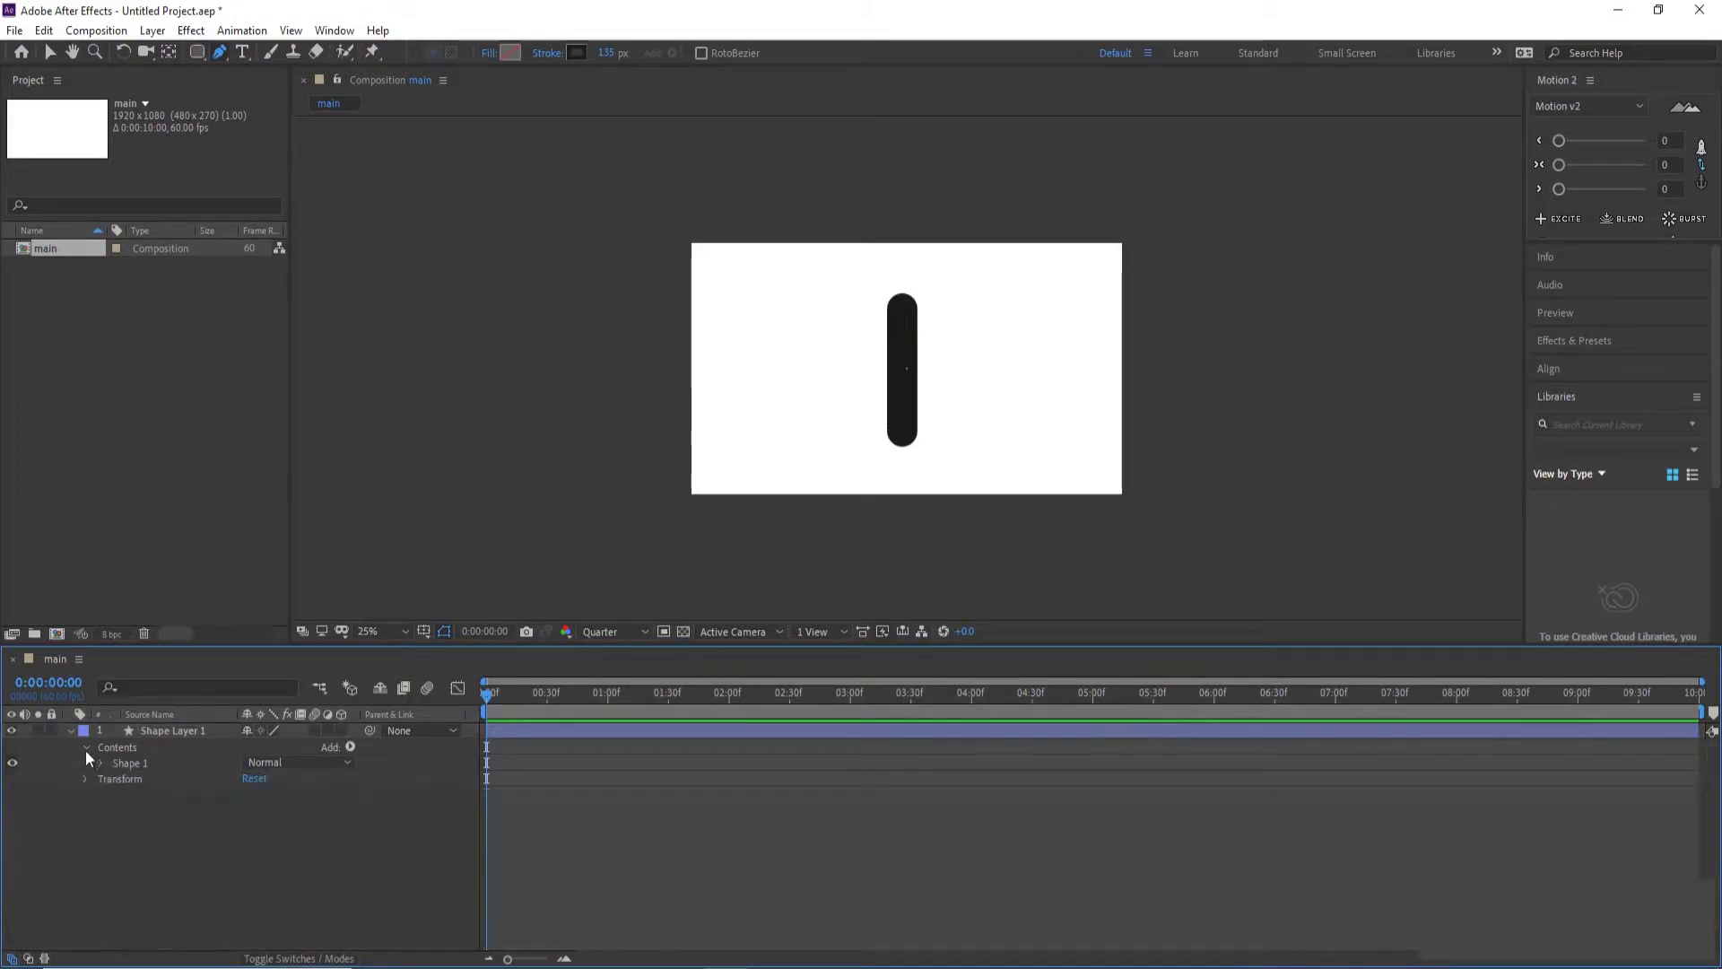
Step: Add Trim Paths to the shape layer and place a 0% Start keyframe about 40 frames into the timeline
{"action": "left_click", "coordinate": [349, 746]}
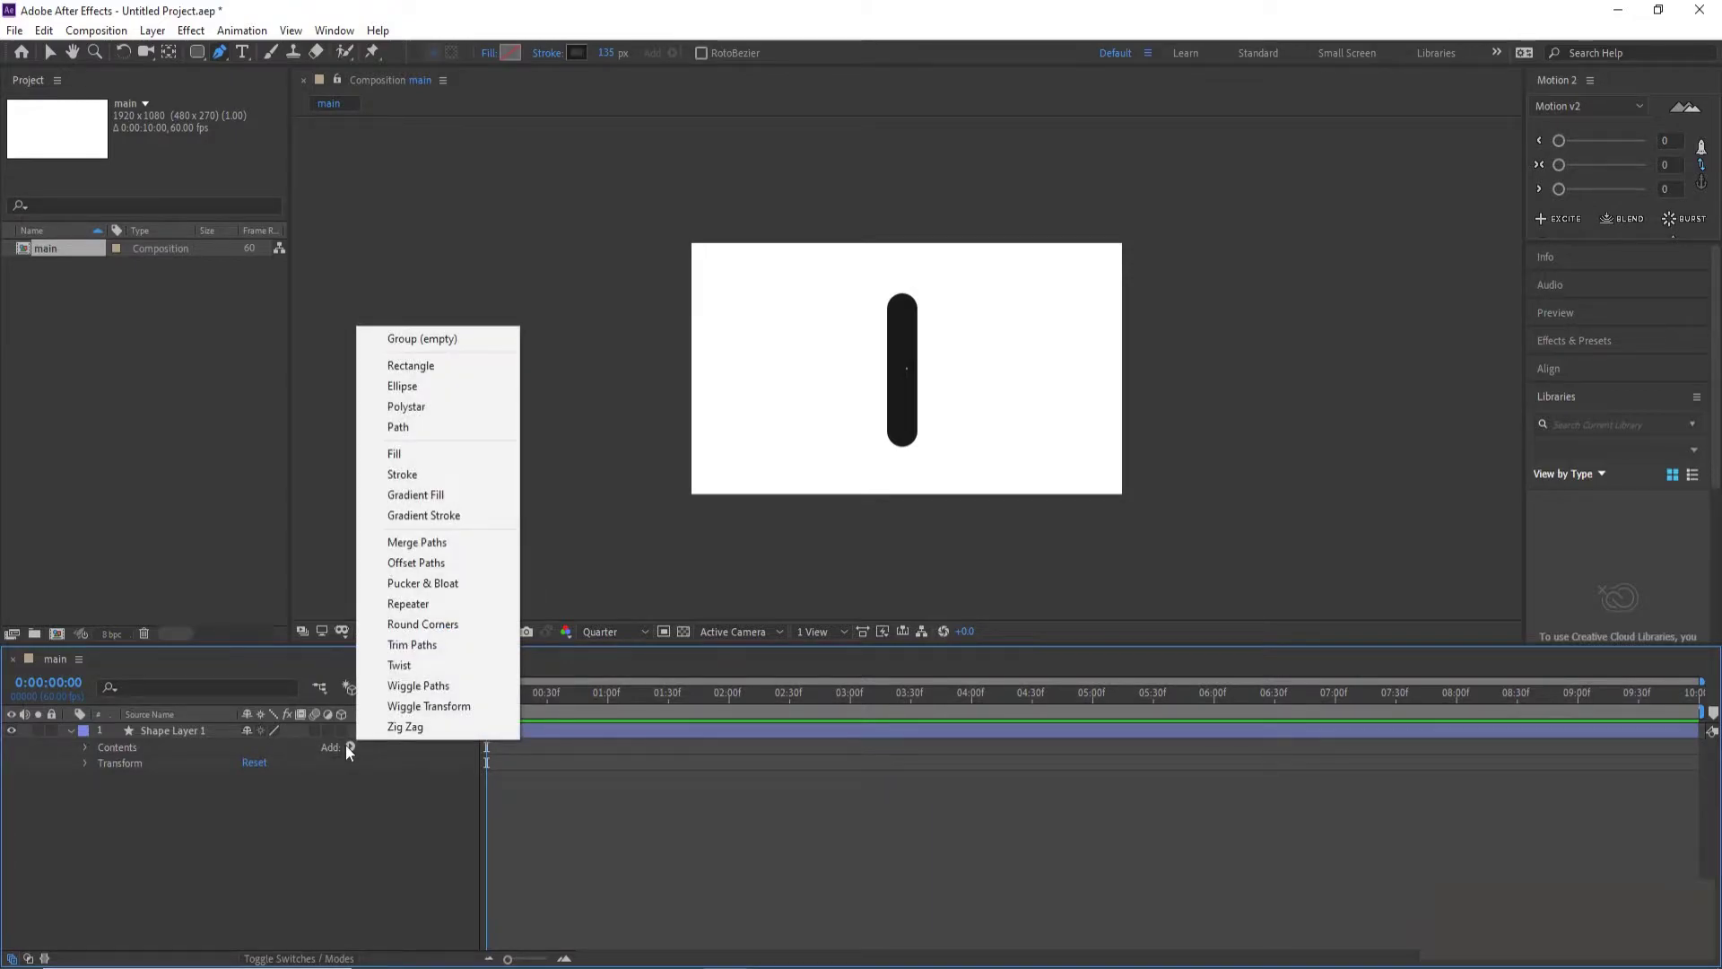
{"action": "left_click", "coordinate": [440, 645]}
{"action": "left_click", "coordinate": [101, 779]}
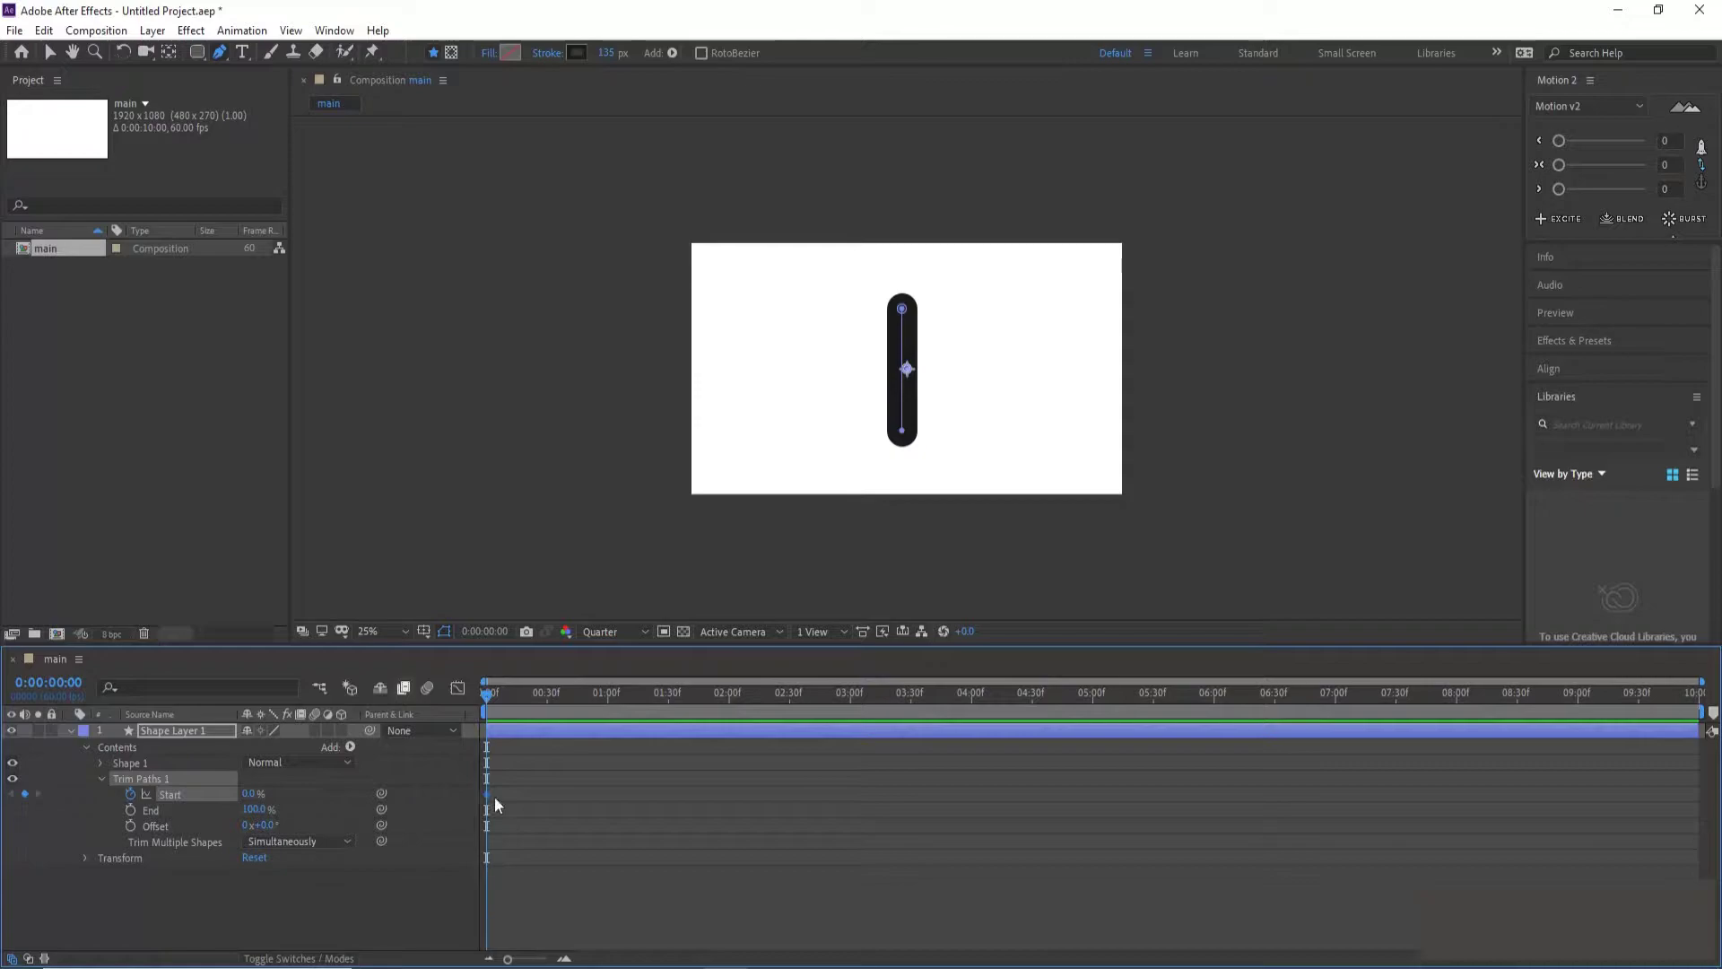
{"action": "left_click_drag", "start_coordinate": [487, 793], "coordinate": [566, 795]}
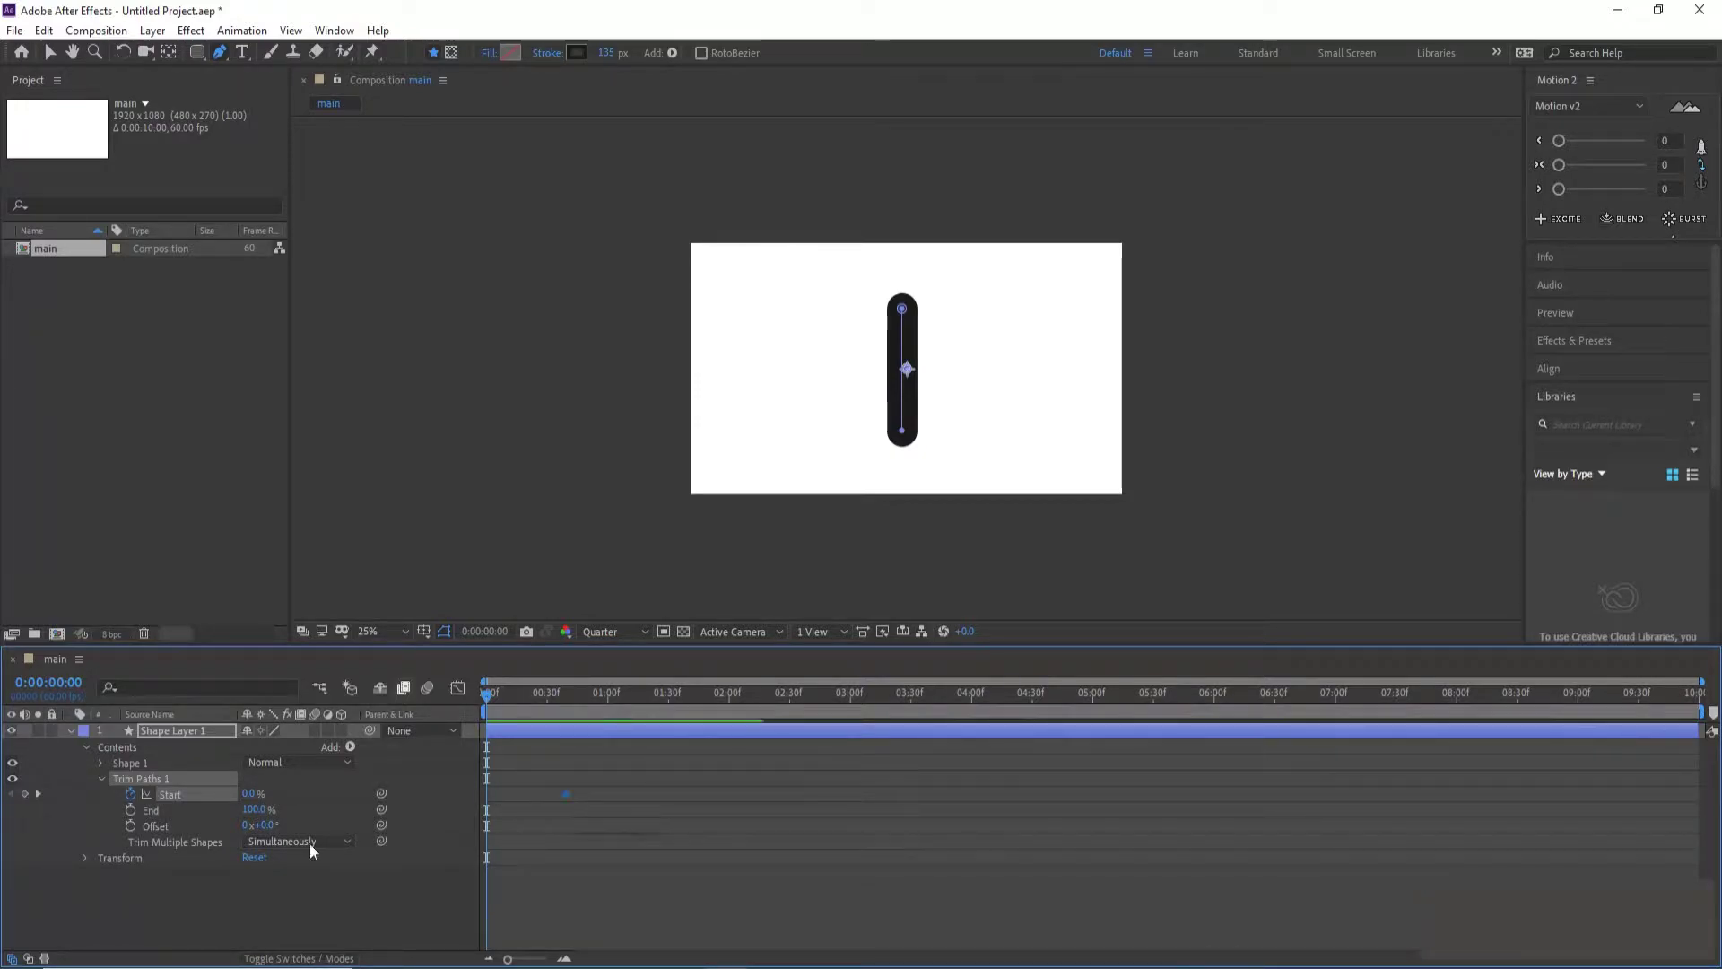
Step: Set the Trim Paths Start value to 100% at the first frame
{"action": "left_click", "coordinate": [253, 794]}
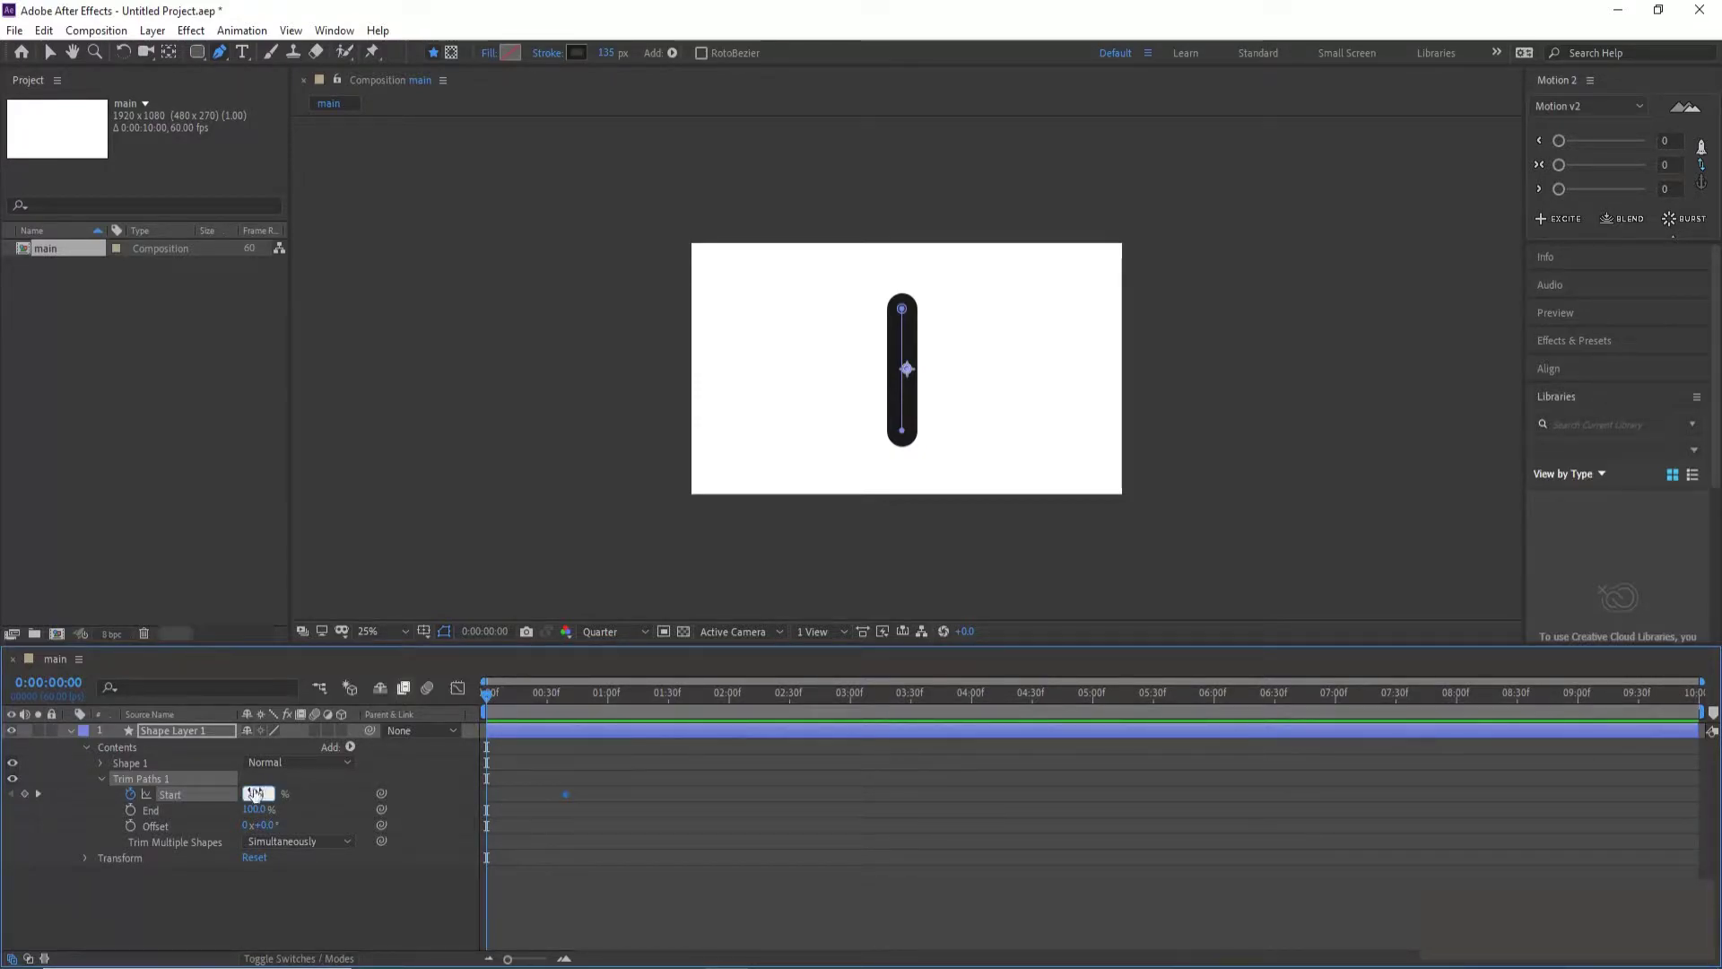
{"action": "type", "text": "100"}
{"action": "key", "text": "Return"}
Step: Apply Motion 2 easing of 75 to the second Start keyframe and preview the growing line
{"action": "left_click_drag", "start_coordinate": [628, 779], "coordinate": [547, 826]}
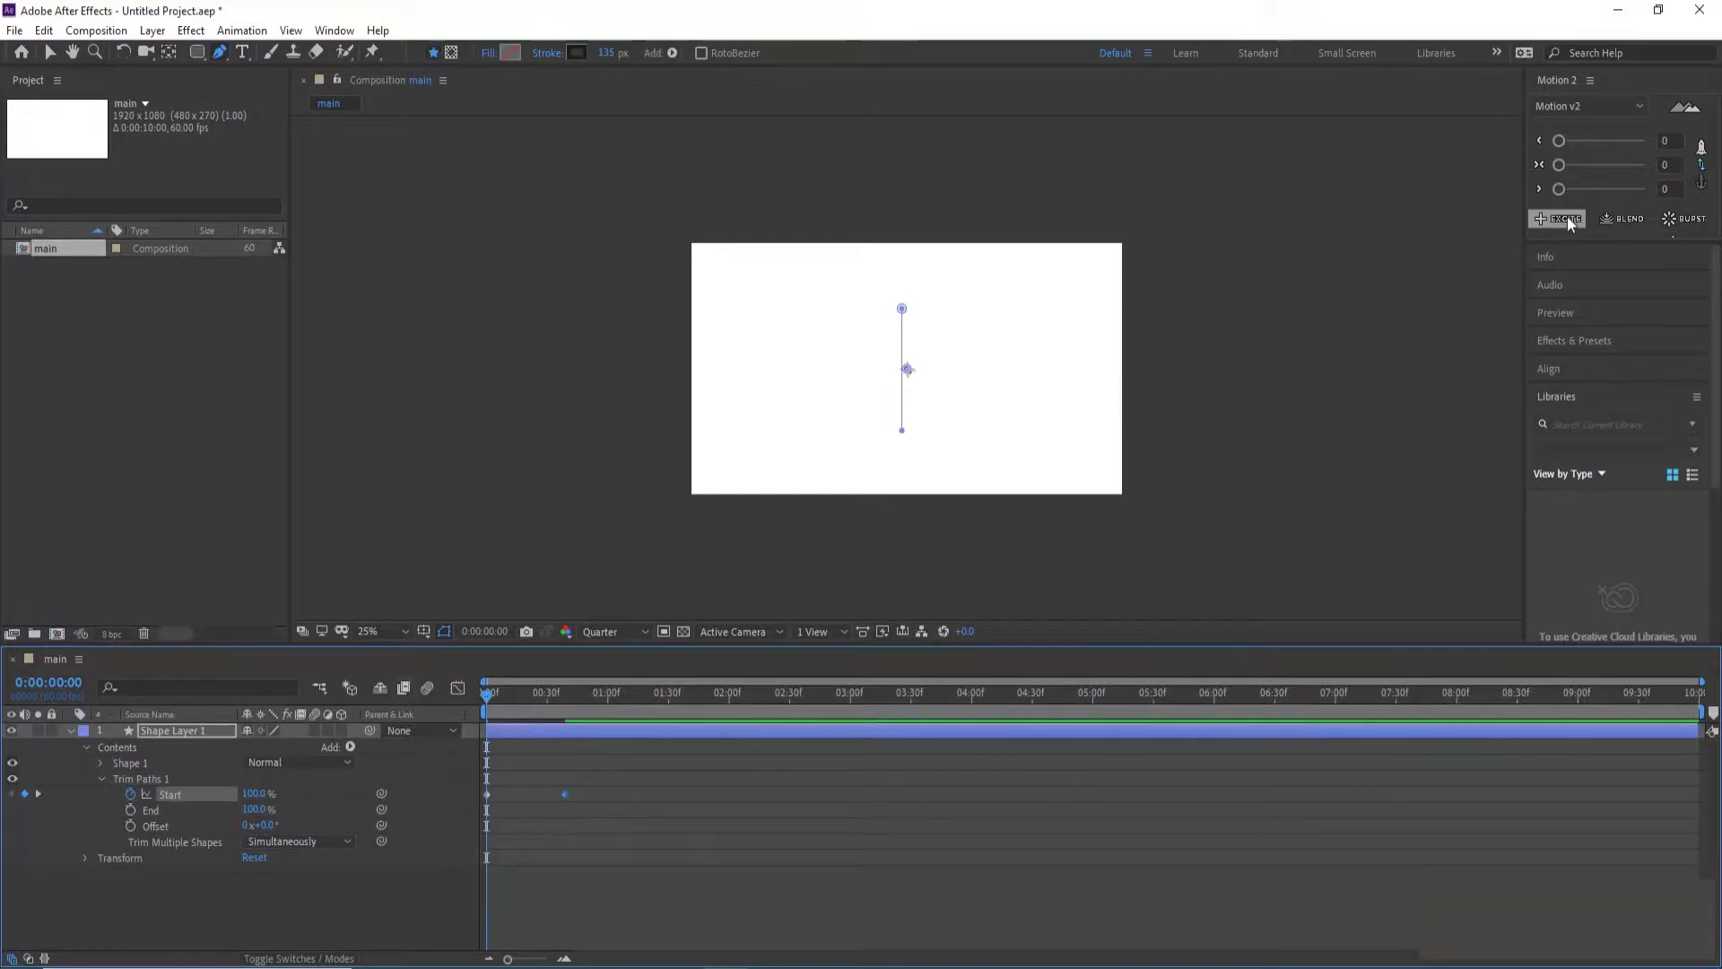
{"action": "left_click_drag", "start_coordinate": [1583, 192], "coordinate": [1623, 192]}
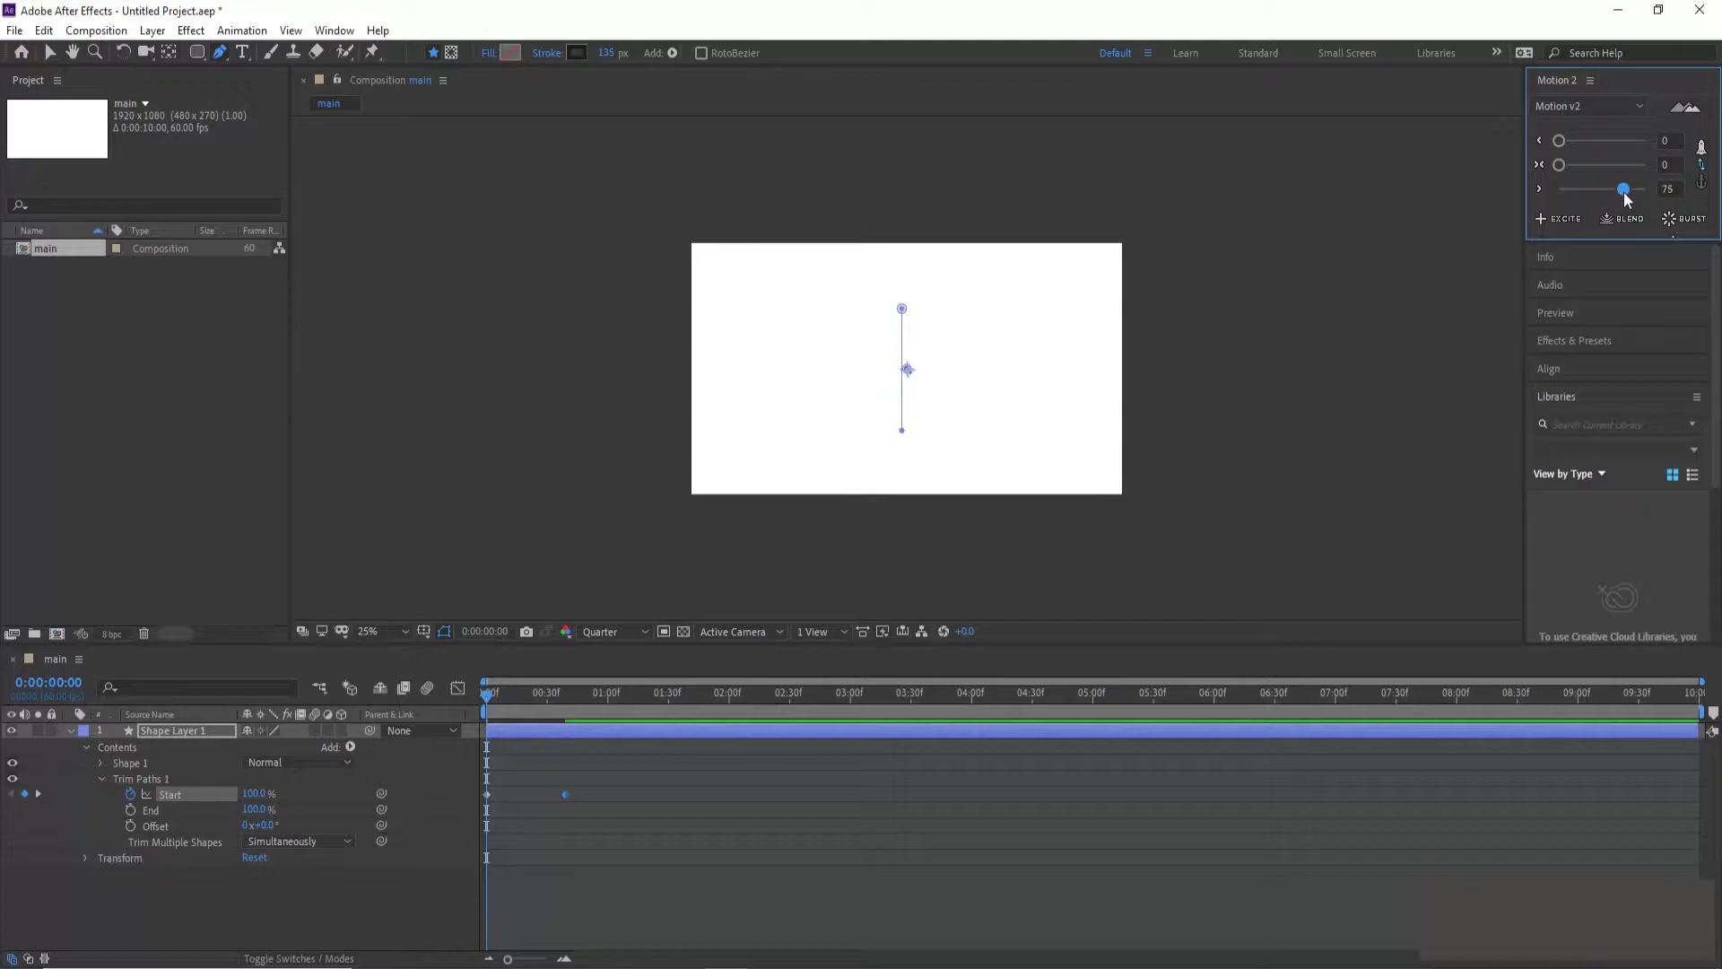
{"action": "left_click", "coordinate": [499, 698]}
{"action": "key", "text": "space"}
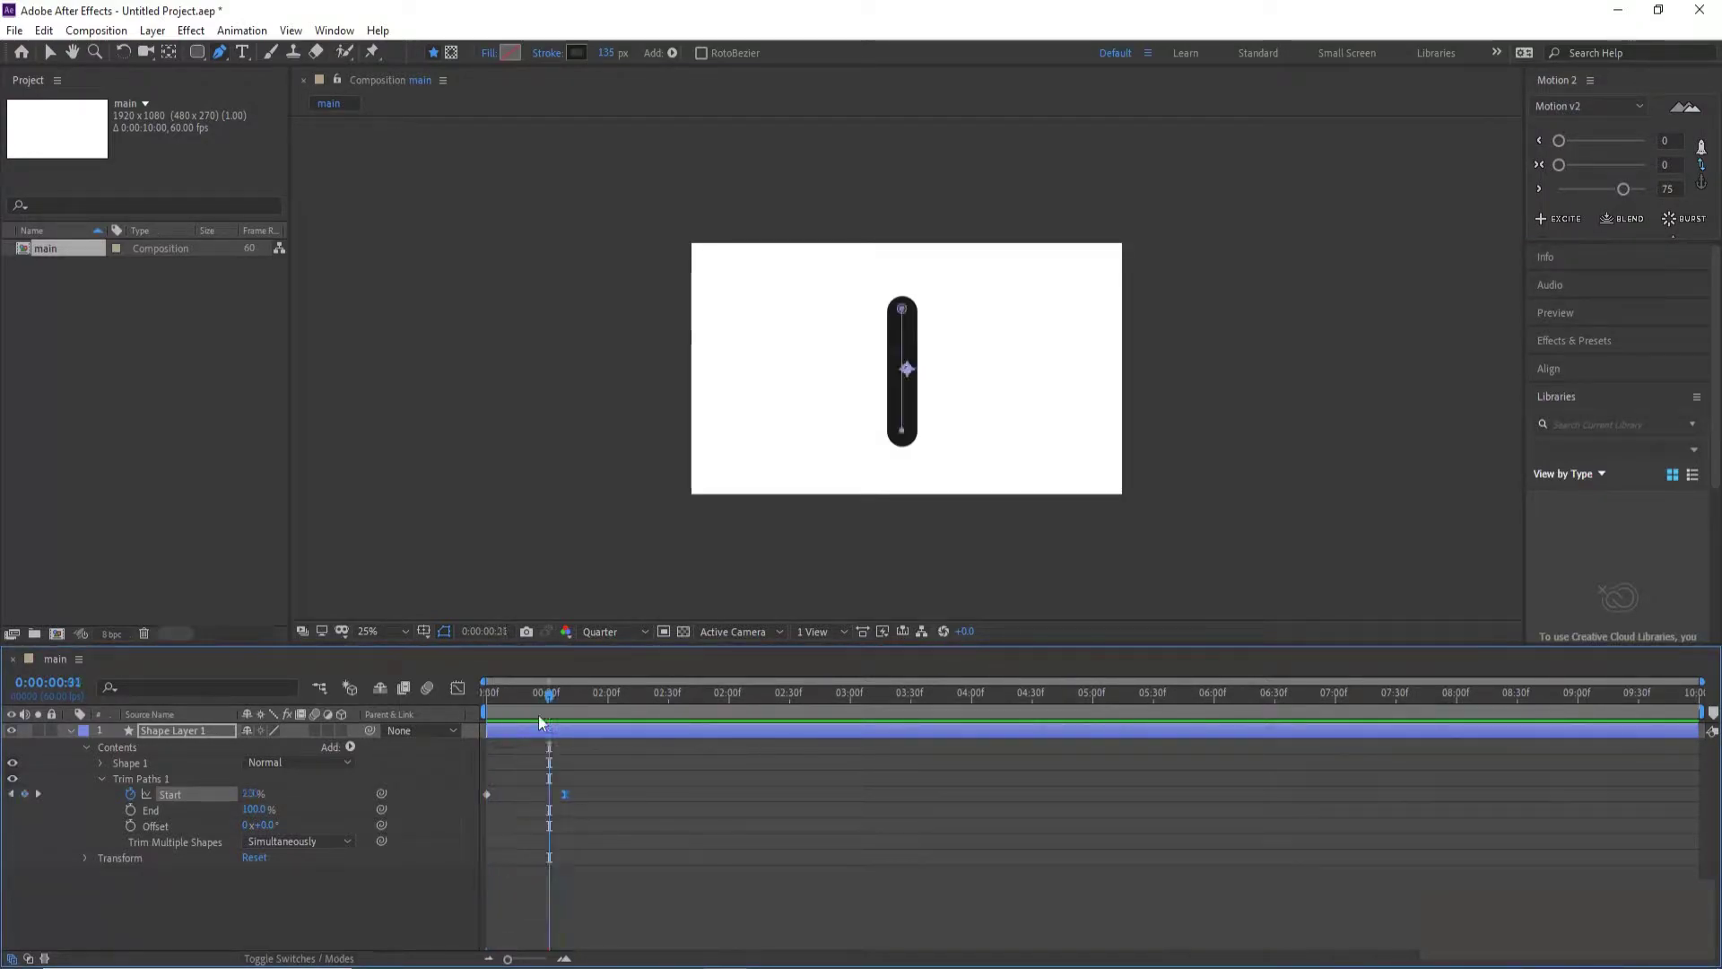
Step: Apply Motion 2 easing of 52 to the first Start keyframe and play back the animation from the beginning
{"action": "left_click_drag", "start_coordinate": [629, 785], "coordinate": [418, 837]}
{"action": "left_click_drag", "start_coordinate": [507, 803], "coordinate": [470, 822]}
{"action": "left_click_drag", "start_coordinate": [1559, 141], "coordinate": [1605, 152]}
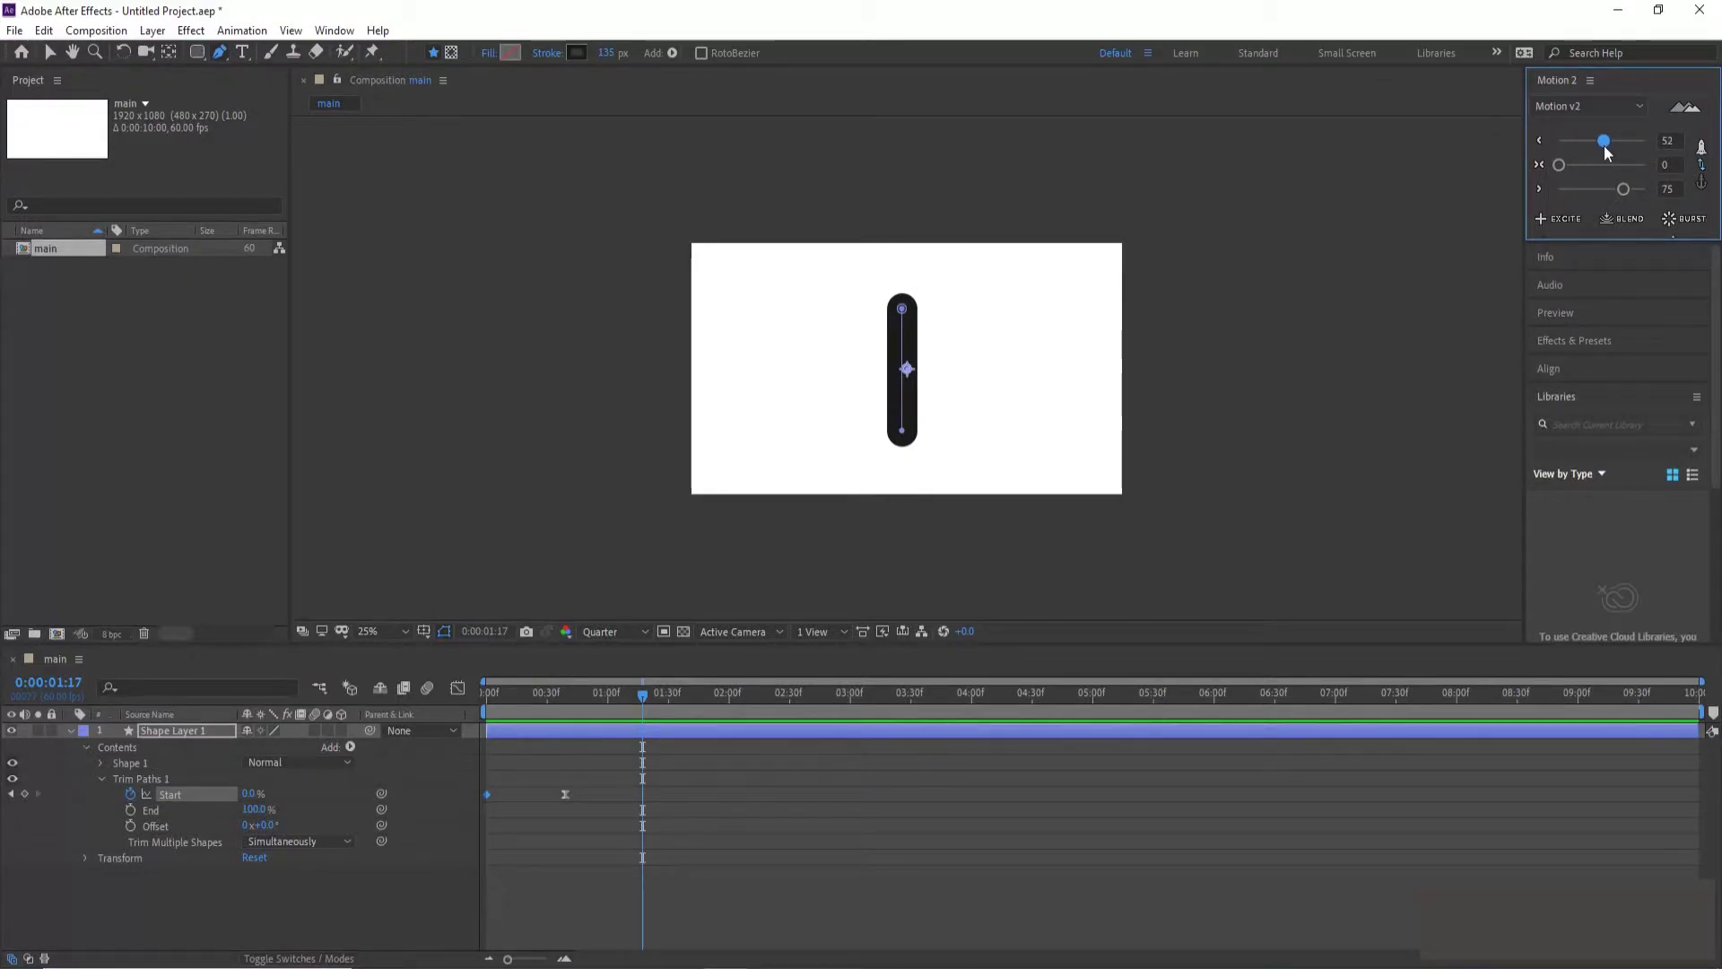
{"action": "left_click_drag", "start_coordinate": [1606, 151], "coordinate": [1605, 151]}
{"action": "left_click", "coordinate": [481, 690]}
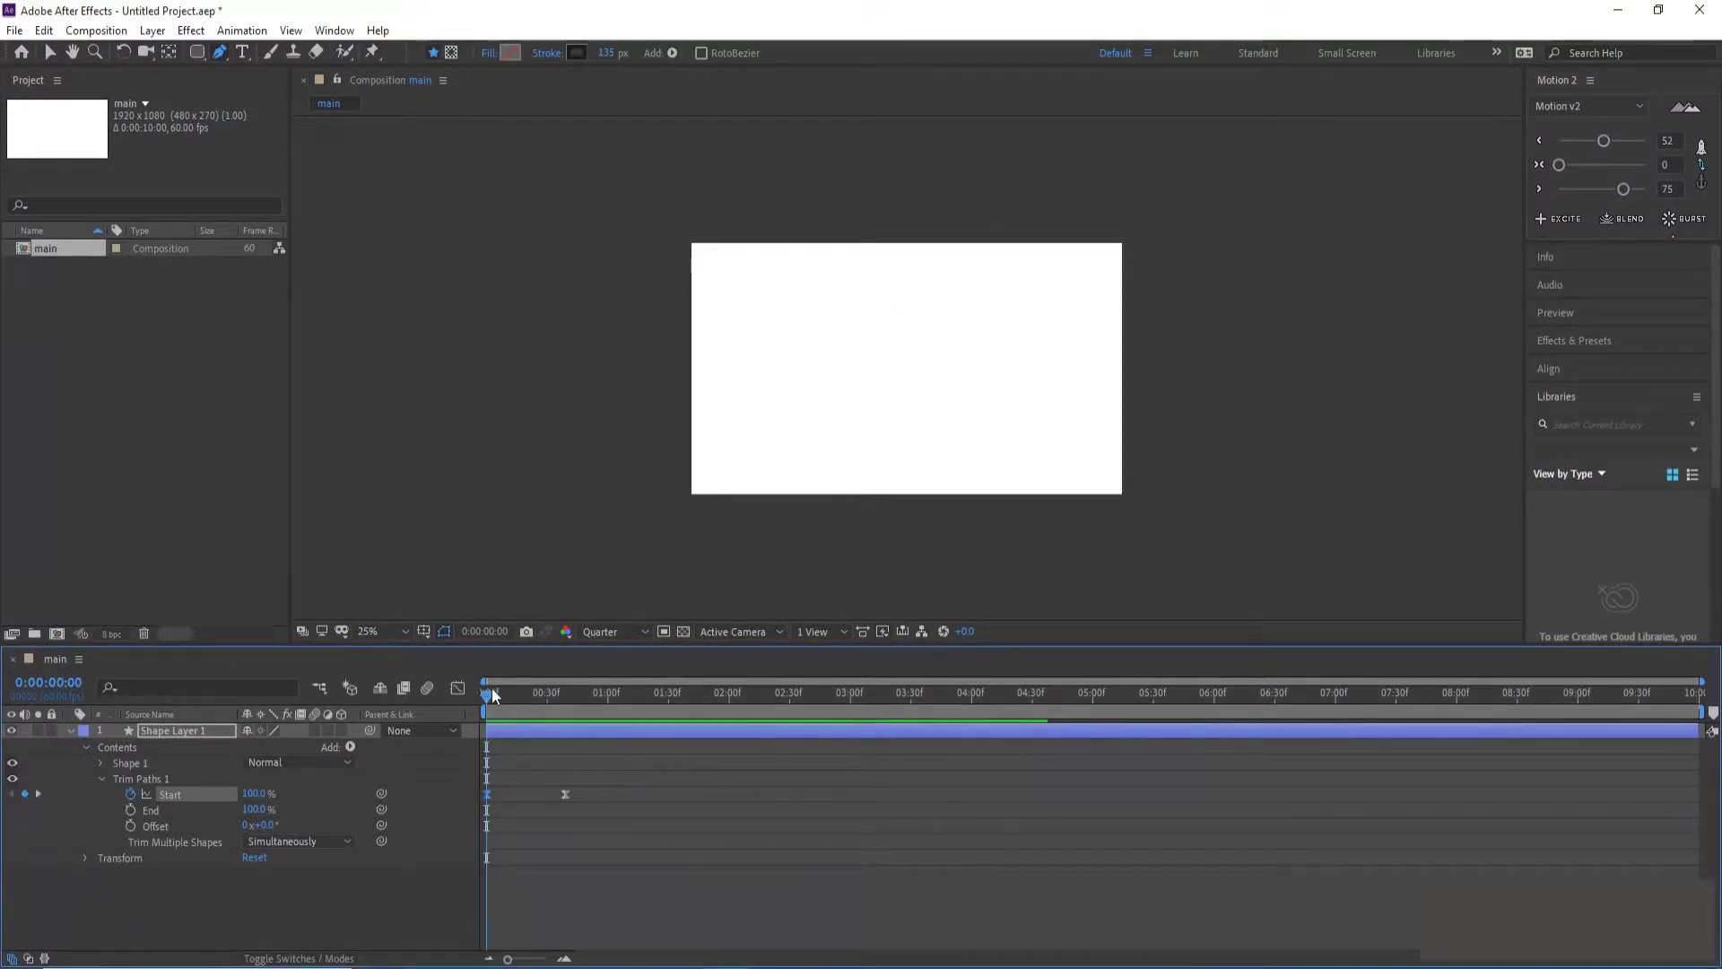
{"action": "key", "text": "space"}
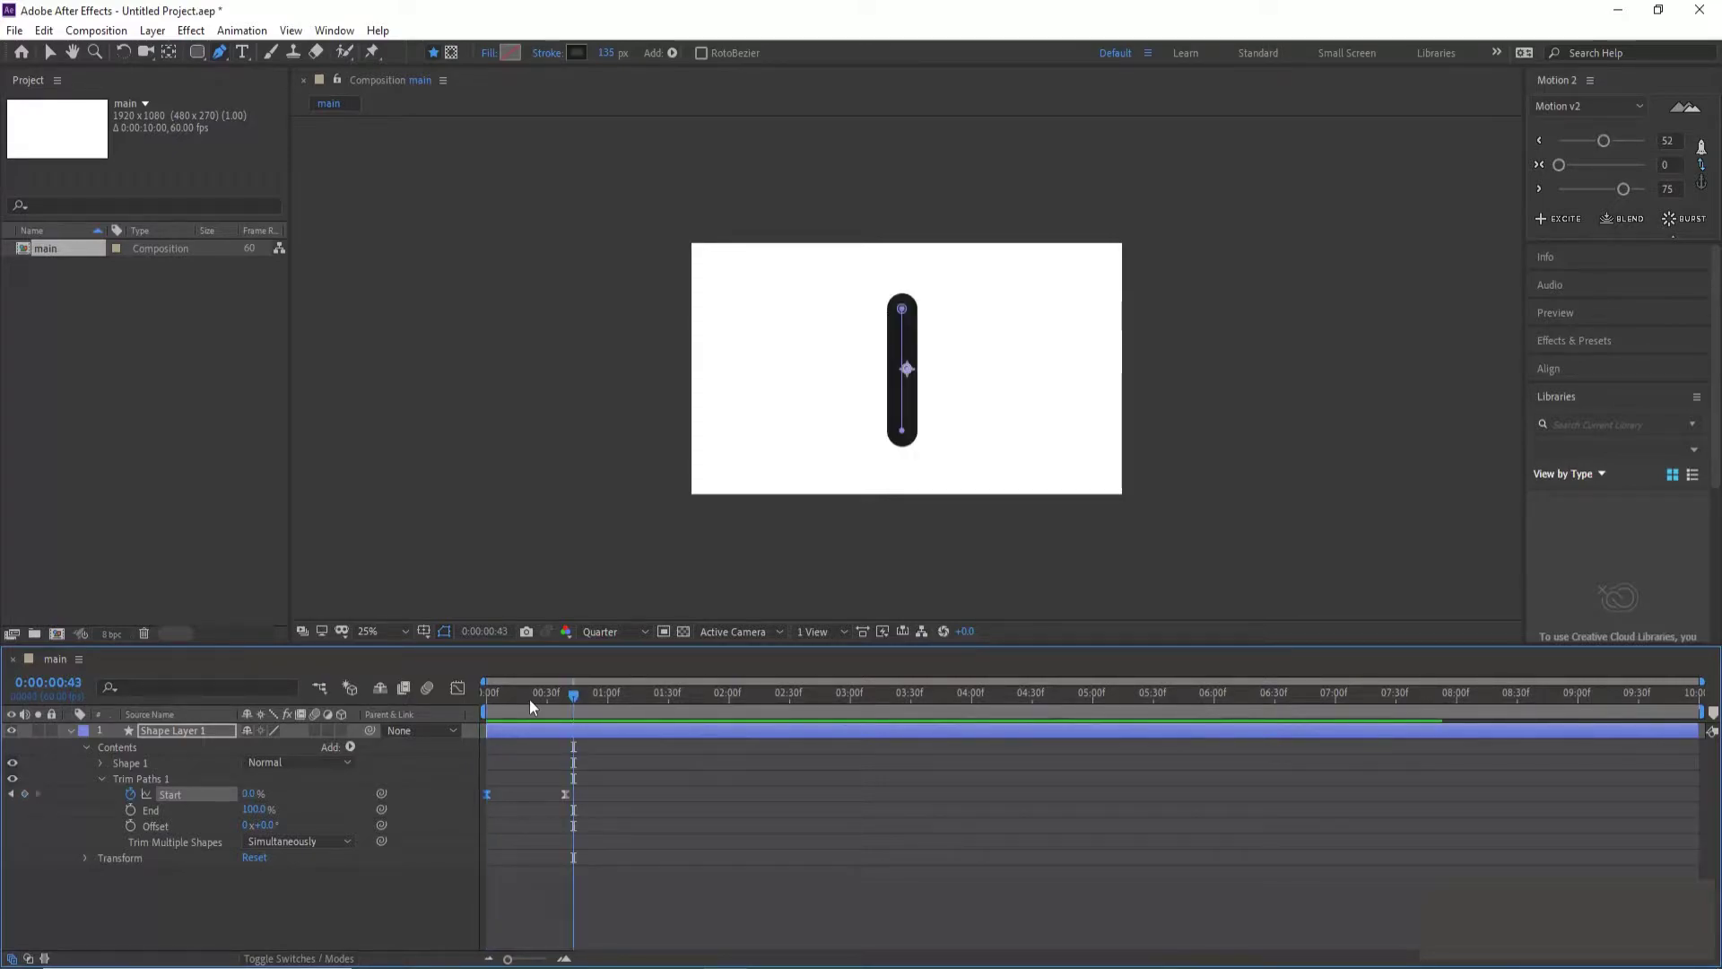
{"action": "key", "text": "space"}
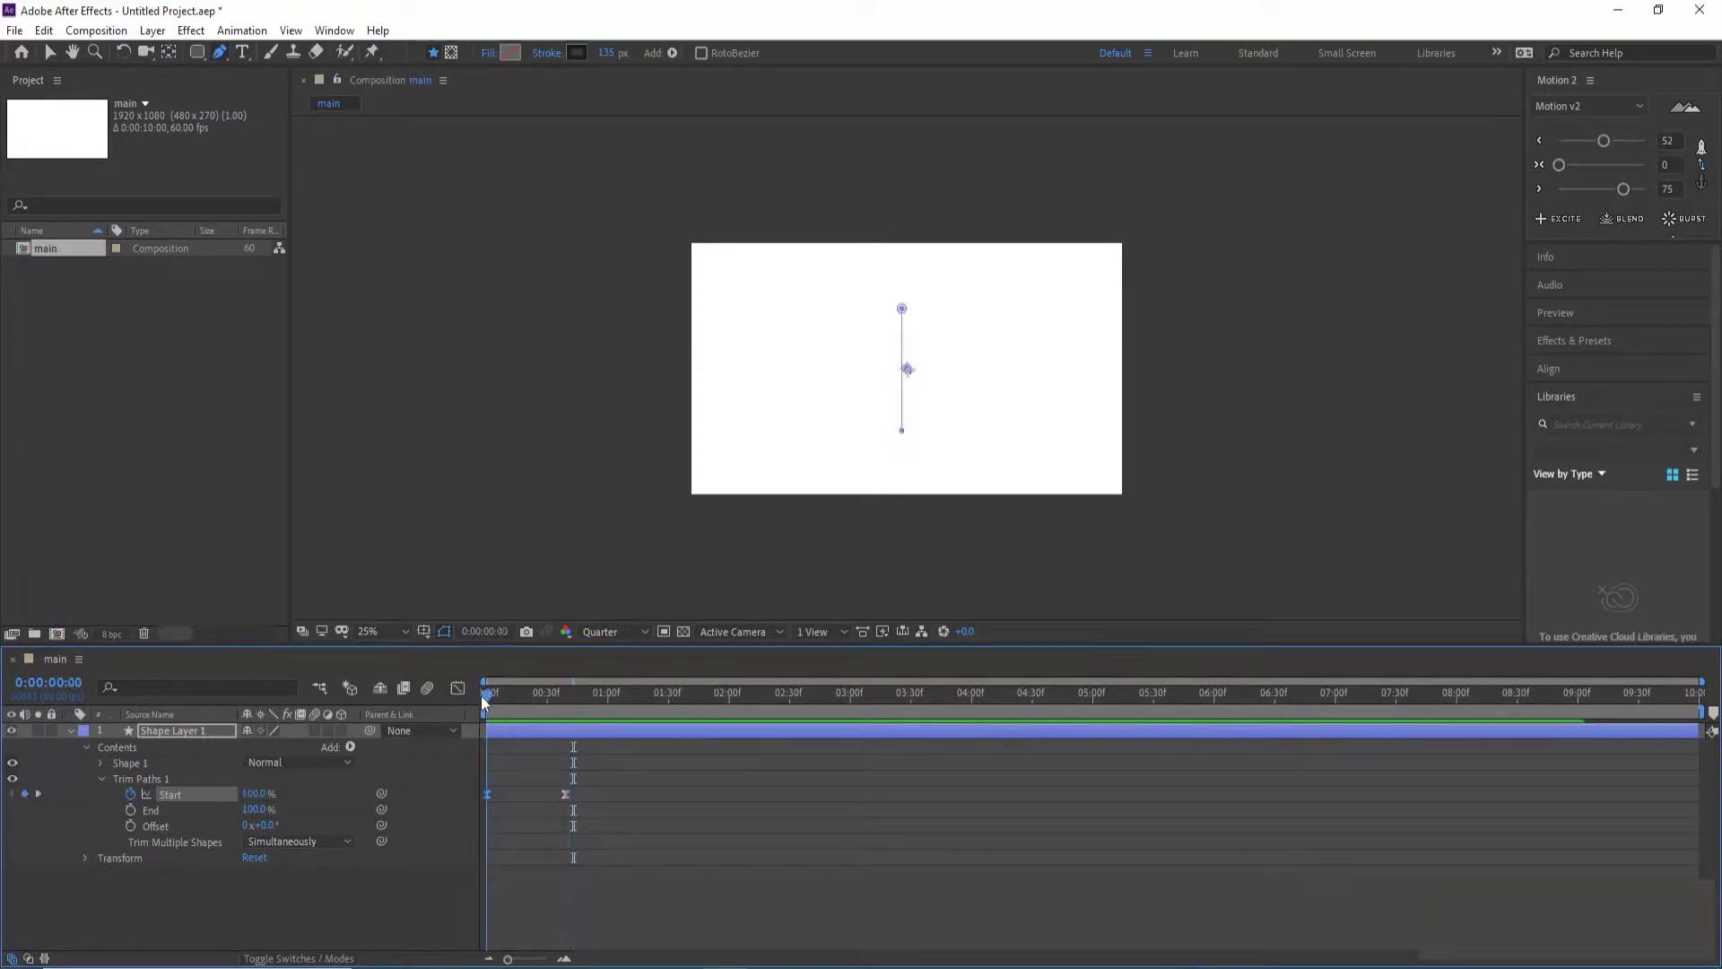
Step: Pre-compose Shape Layer 1 into a new composition named stroke
{"action": "left_click", "coordinate": [169, 730]}
{"action": "key", "text": "u"}
{"action": "right_click", "coordinate": [168, 730]}
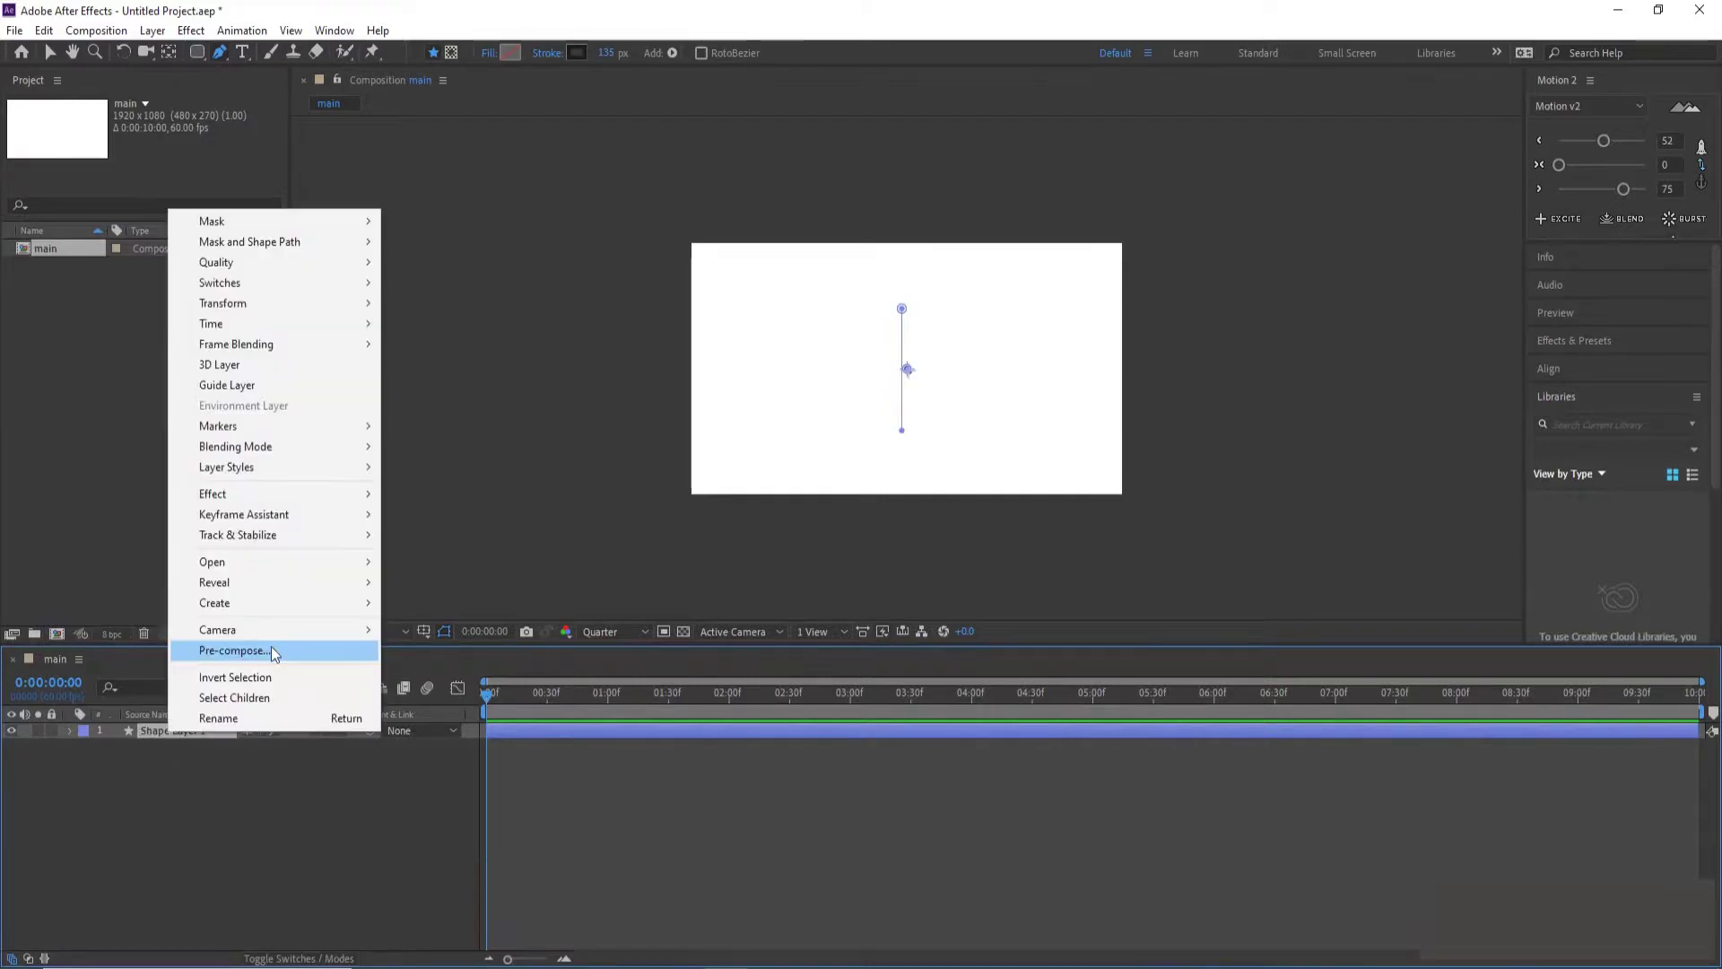
{"action": "left_click", "coordinate": [265, 653]}
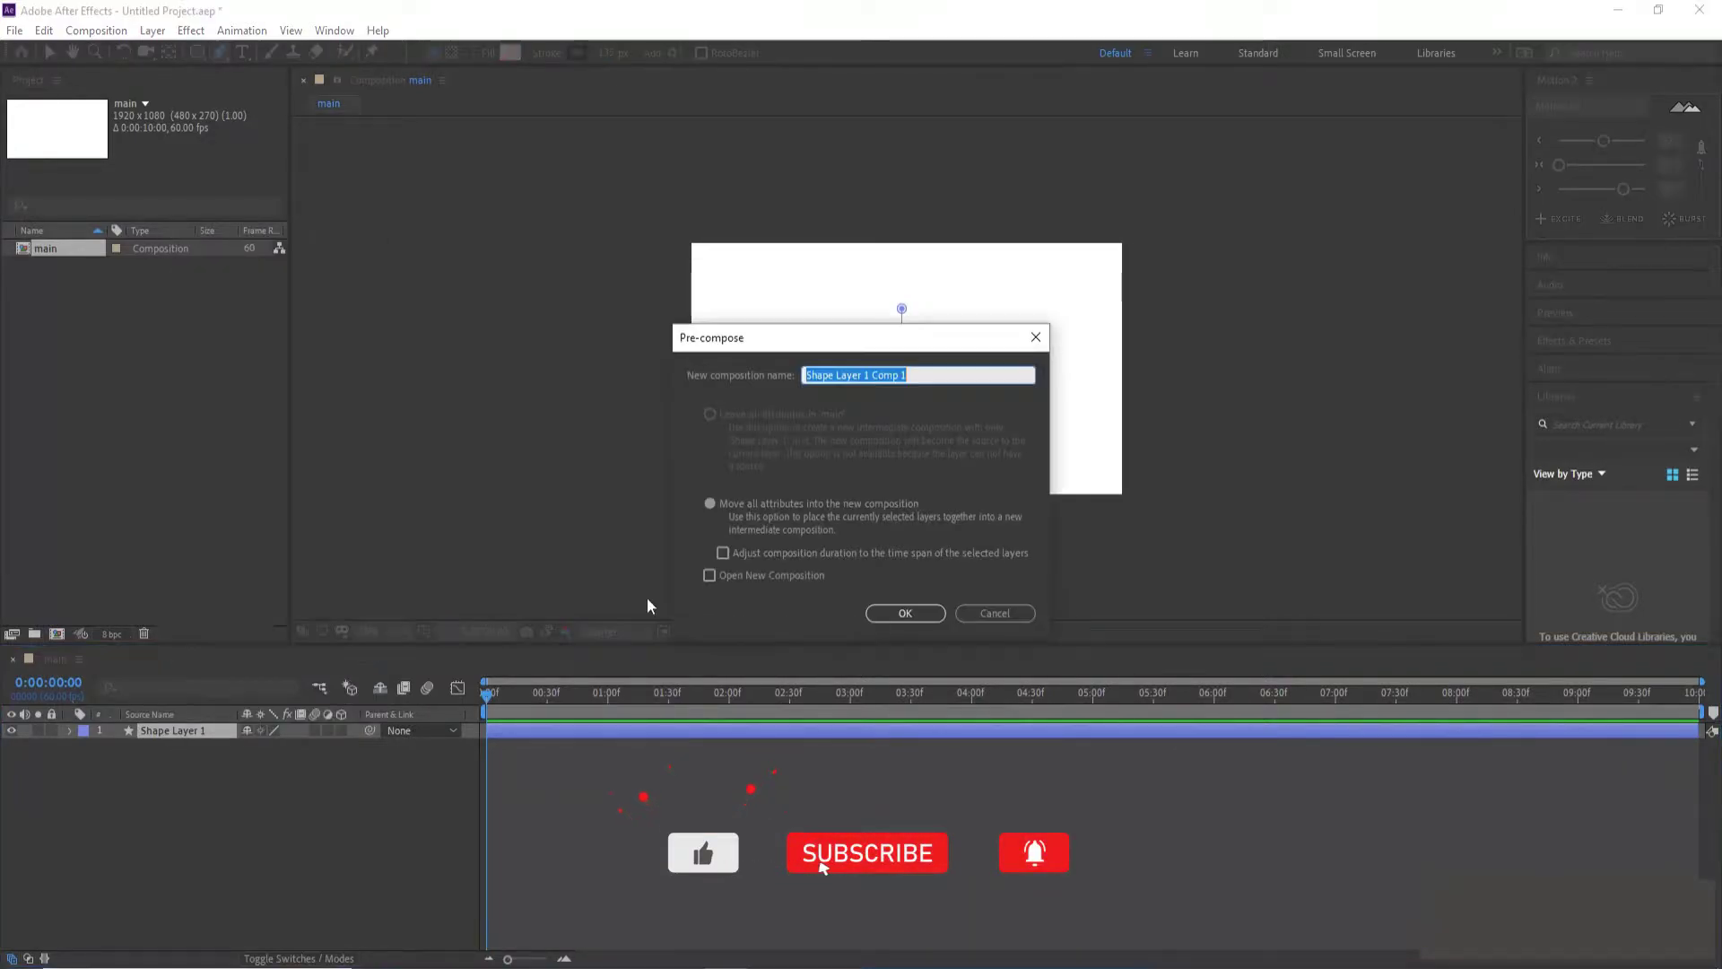
{"action": "type", "text": "line"}
{"action": "key", "text": "BackSpace"}
{"action": "type", "text": "st"}
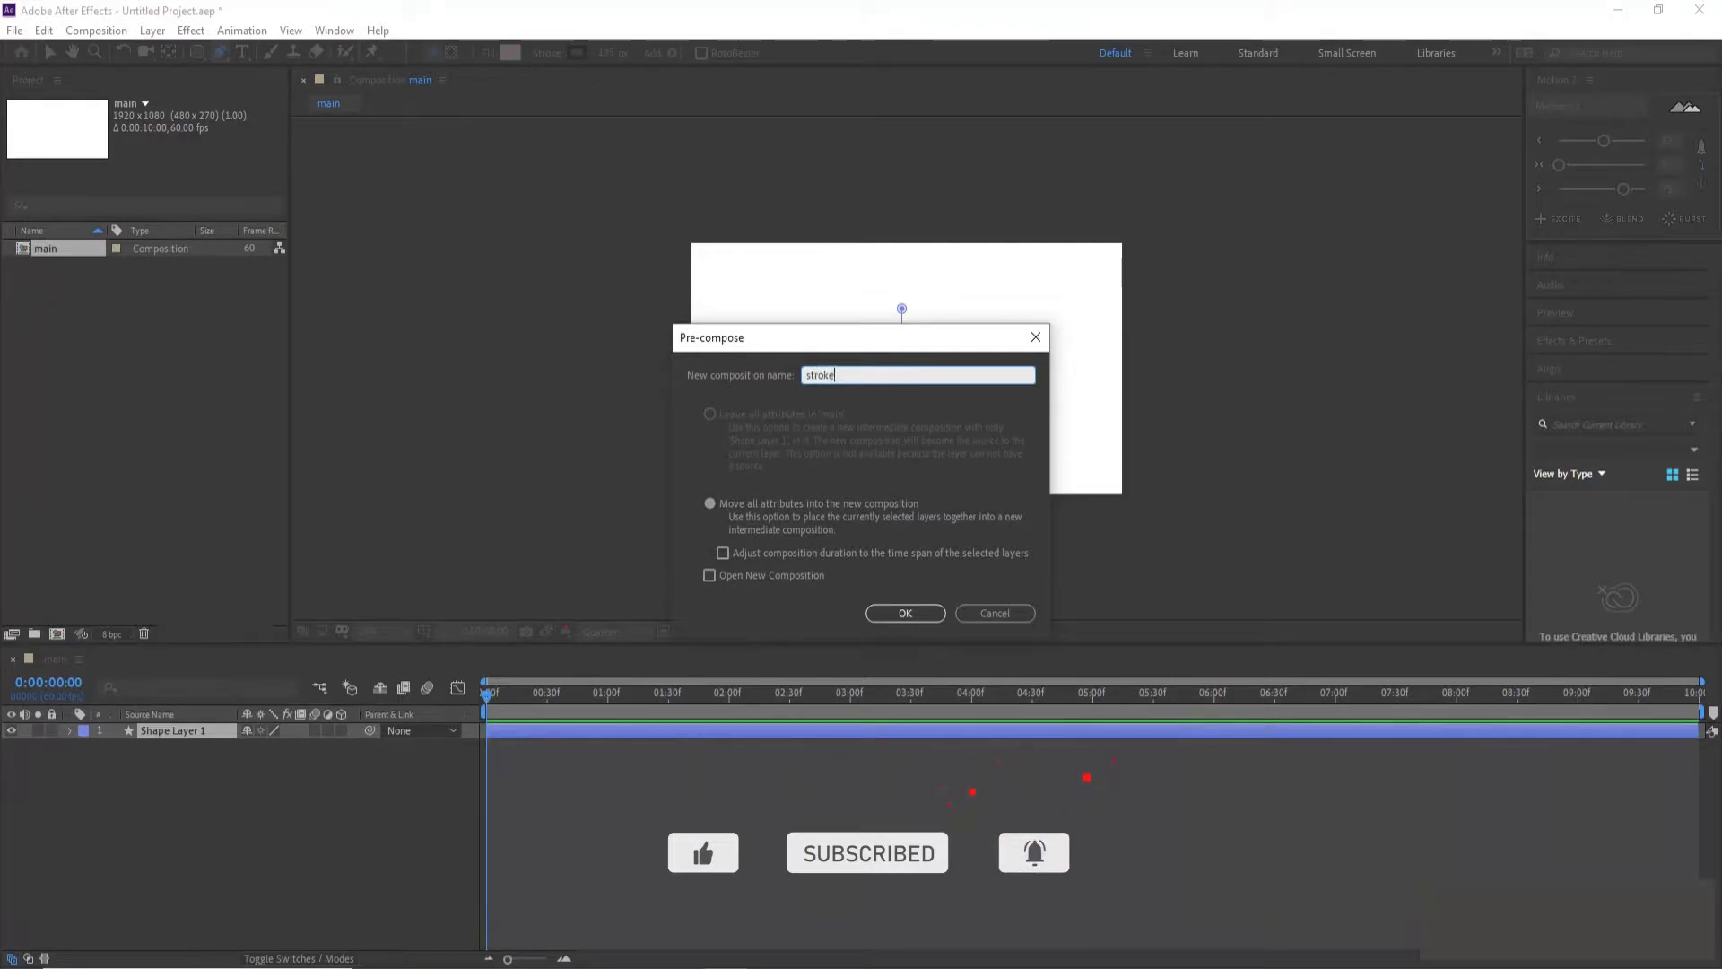
{"action": "type", "text": "roke"}
{"action": "key", "text": "Return"}
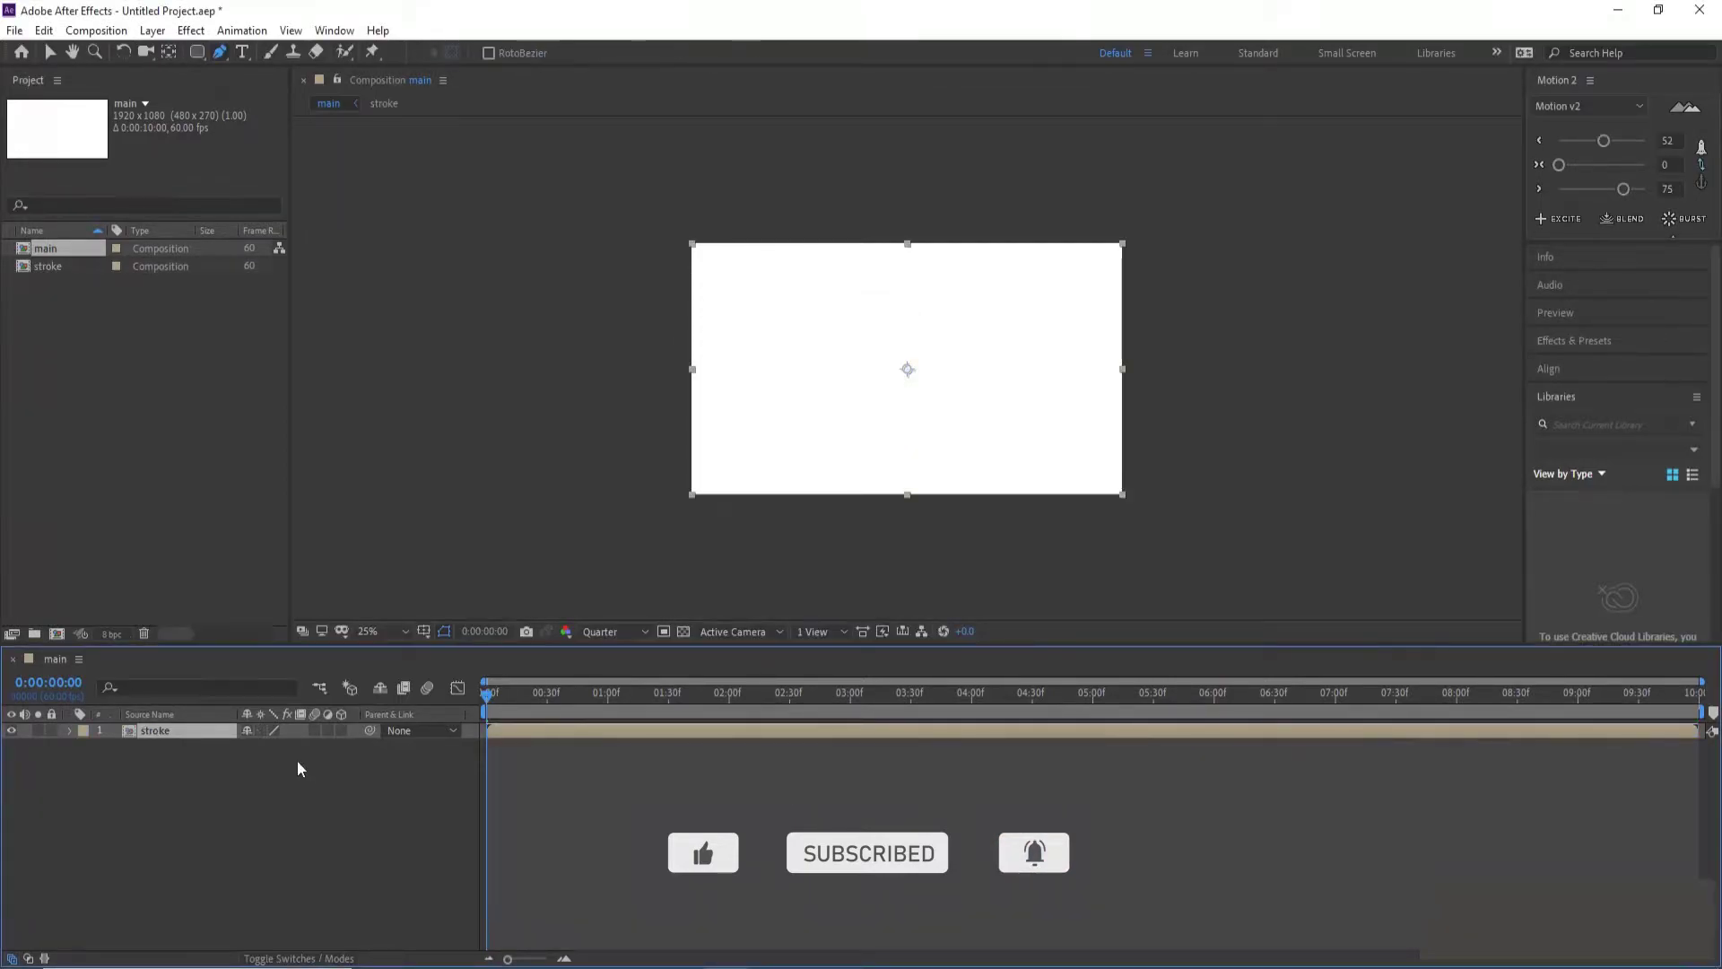
Step: Place puppet pins at the top, middle and bottom of the fully grown stroke at 0:00:01:53 and reveal their keyframes
{"action": "left_click_drag", "start_coordinate": [496, 696], "coordinate": [690, 709]}
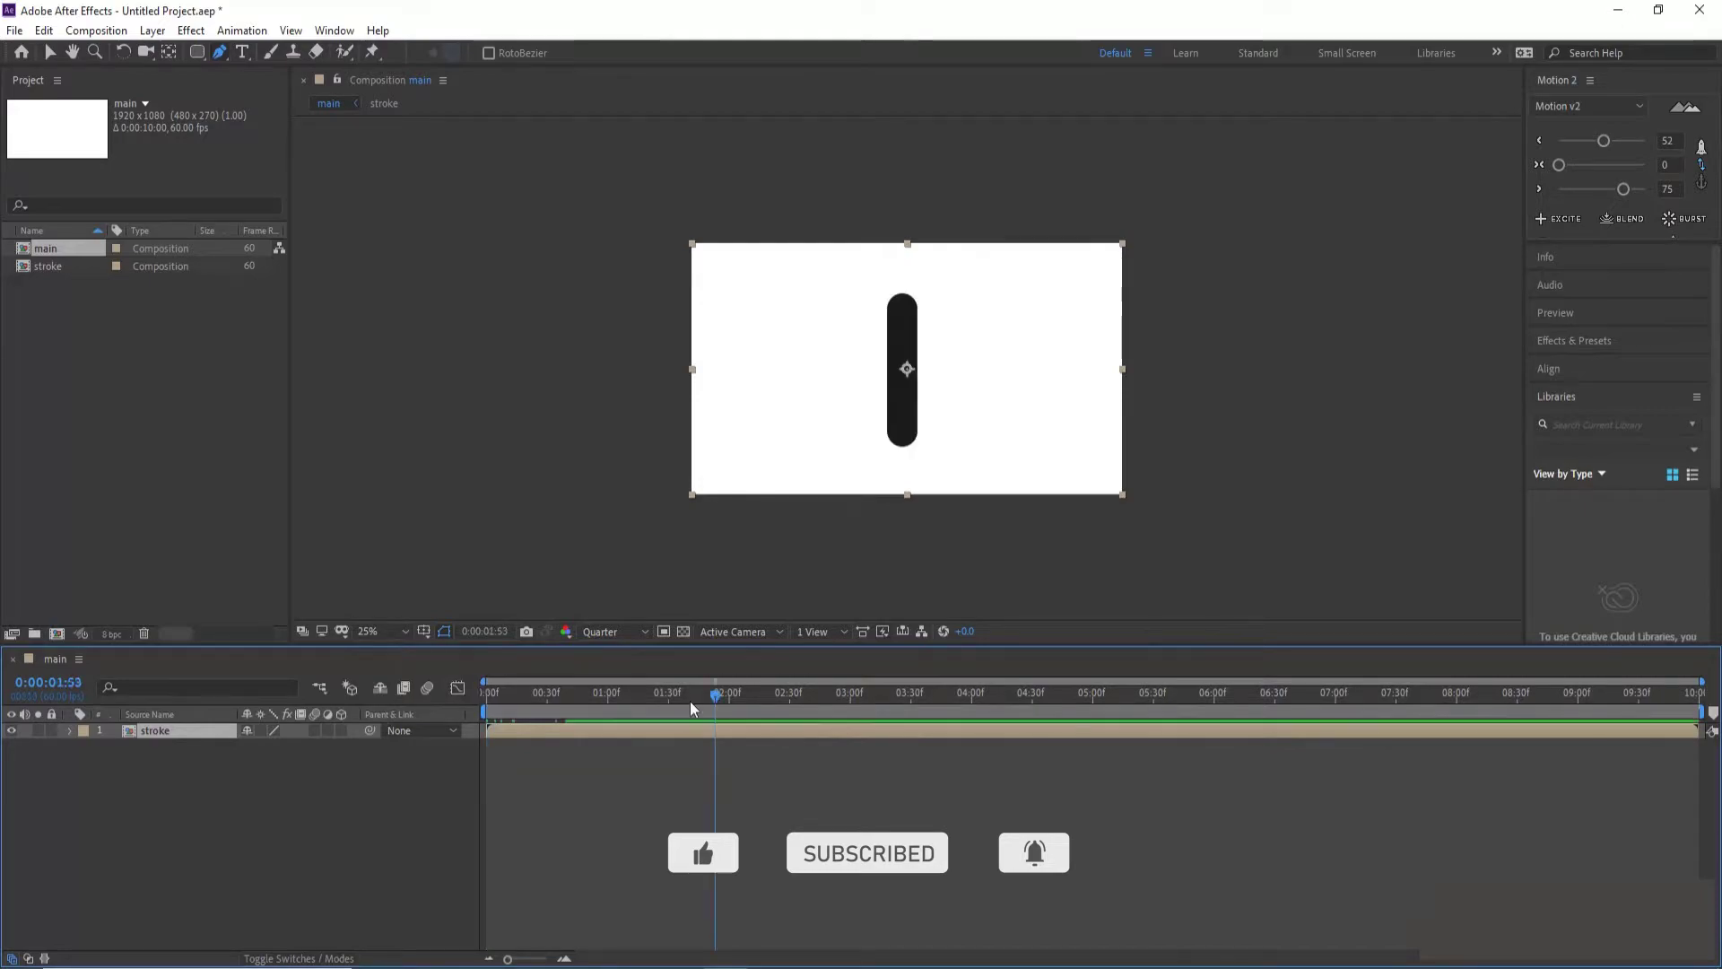
{"action": "left_click", "coordinate": [369, 52]}
{"action": "left_click_drag", "start_coordinate": [365, 54], "coordinate": [457, 56]}
{"action": "left_click", "coordinate": [905, 301]}
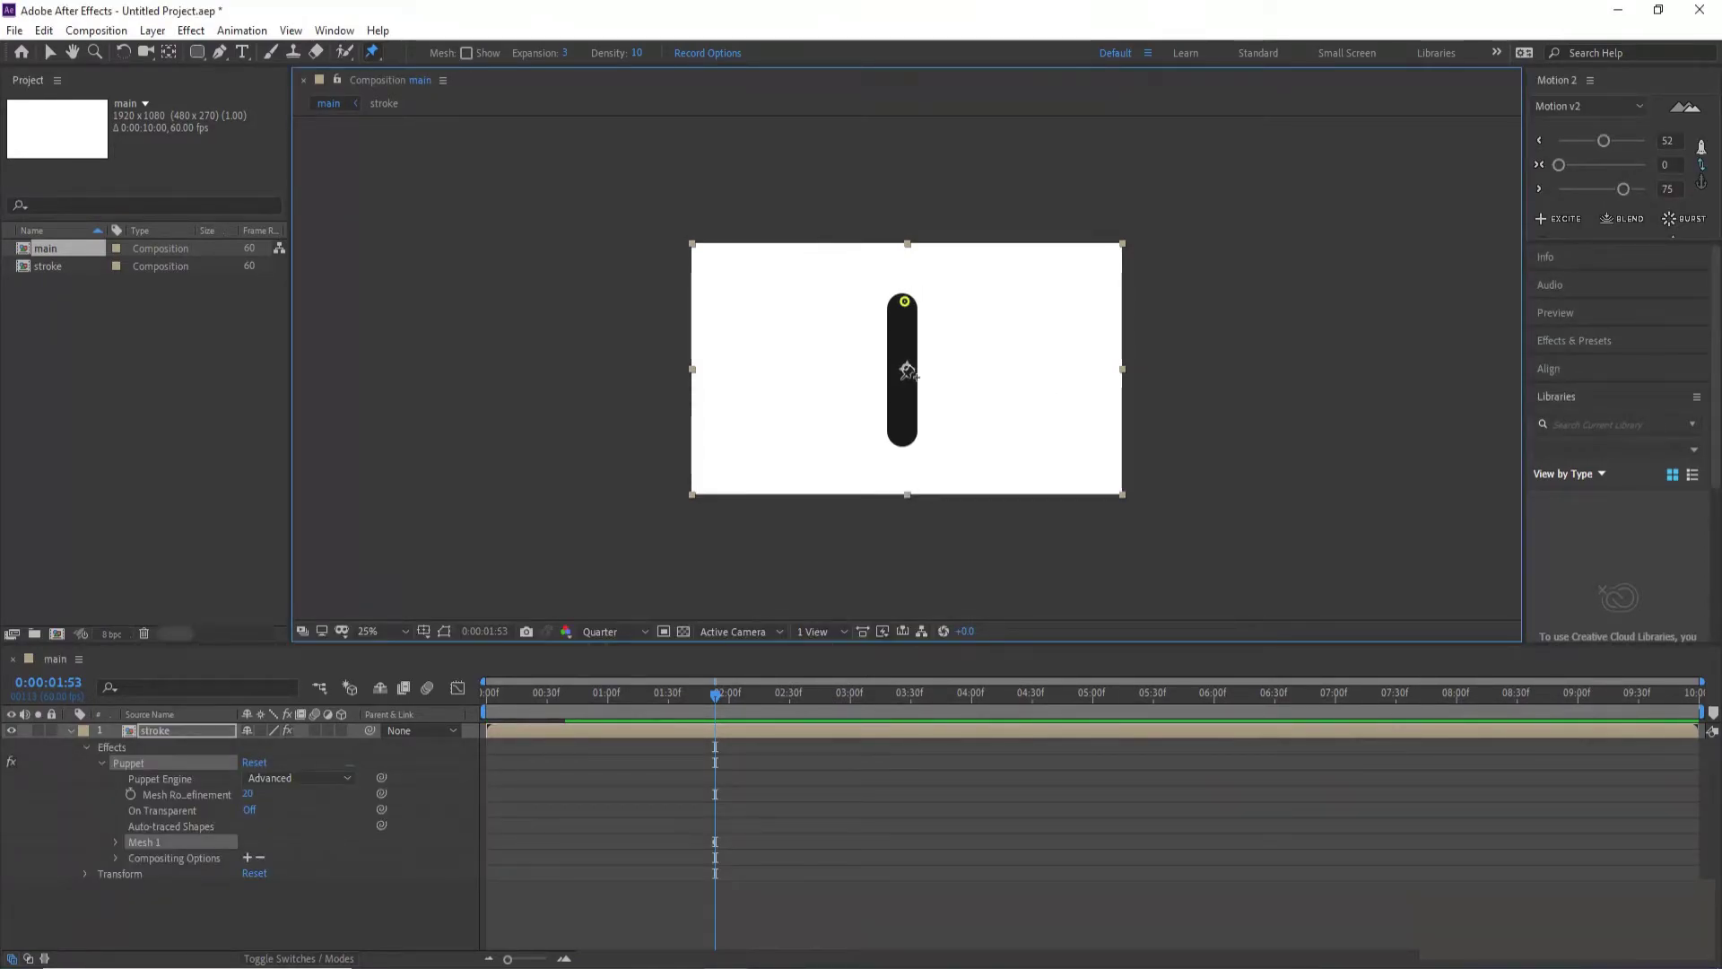
{"action": "key", "text": "ctrl+z"}
{"action": "key", "text": "period"}
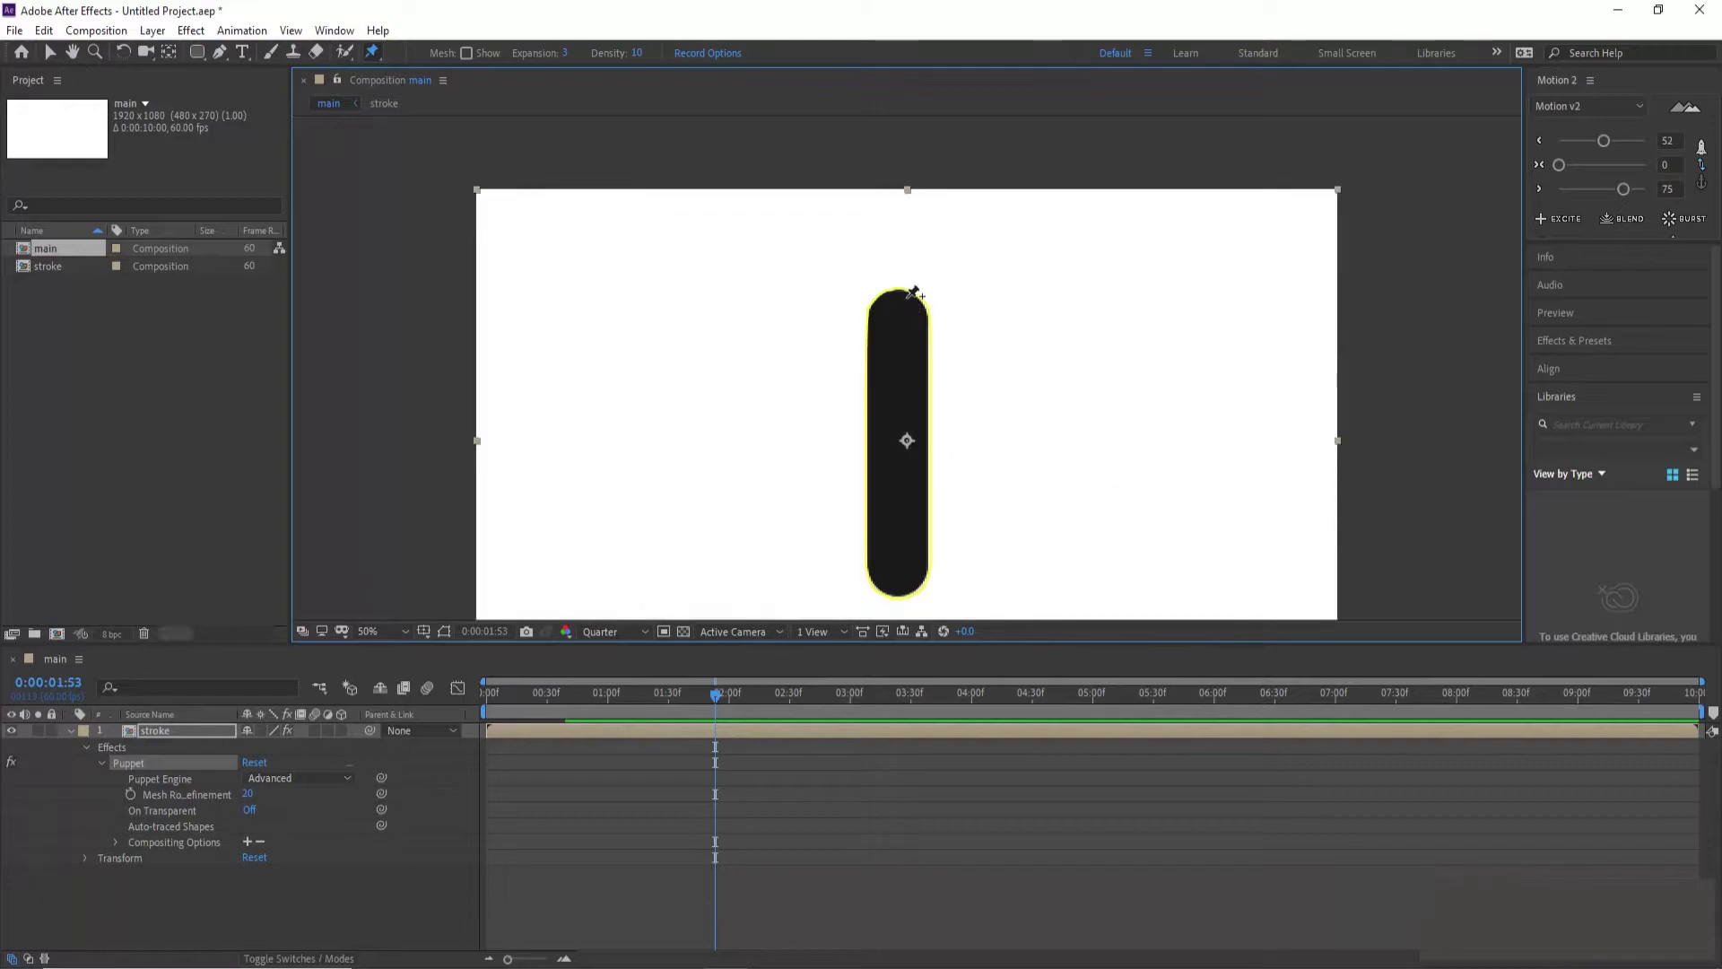
{"action": "left_click", "coordinate": [898, 304]}
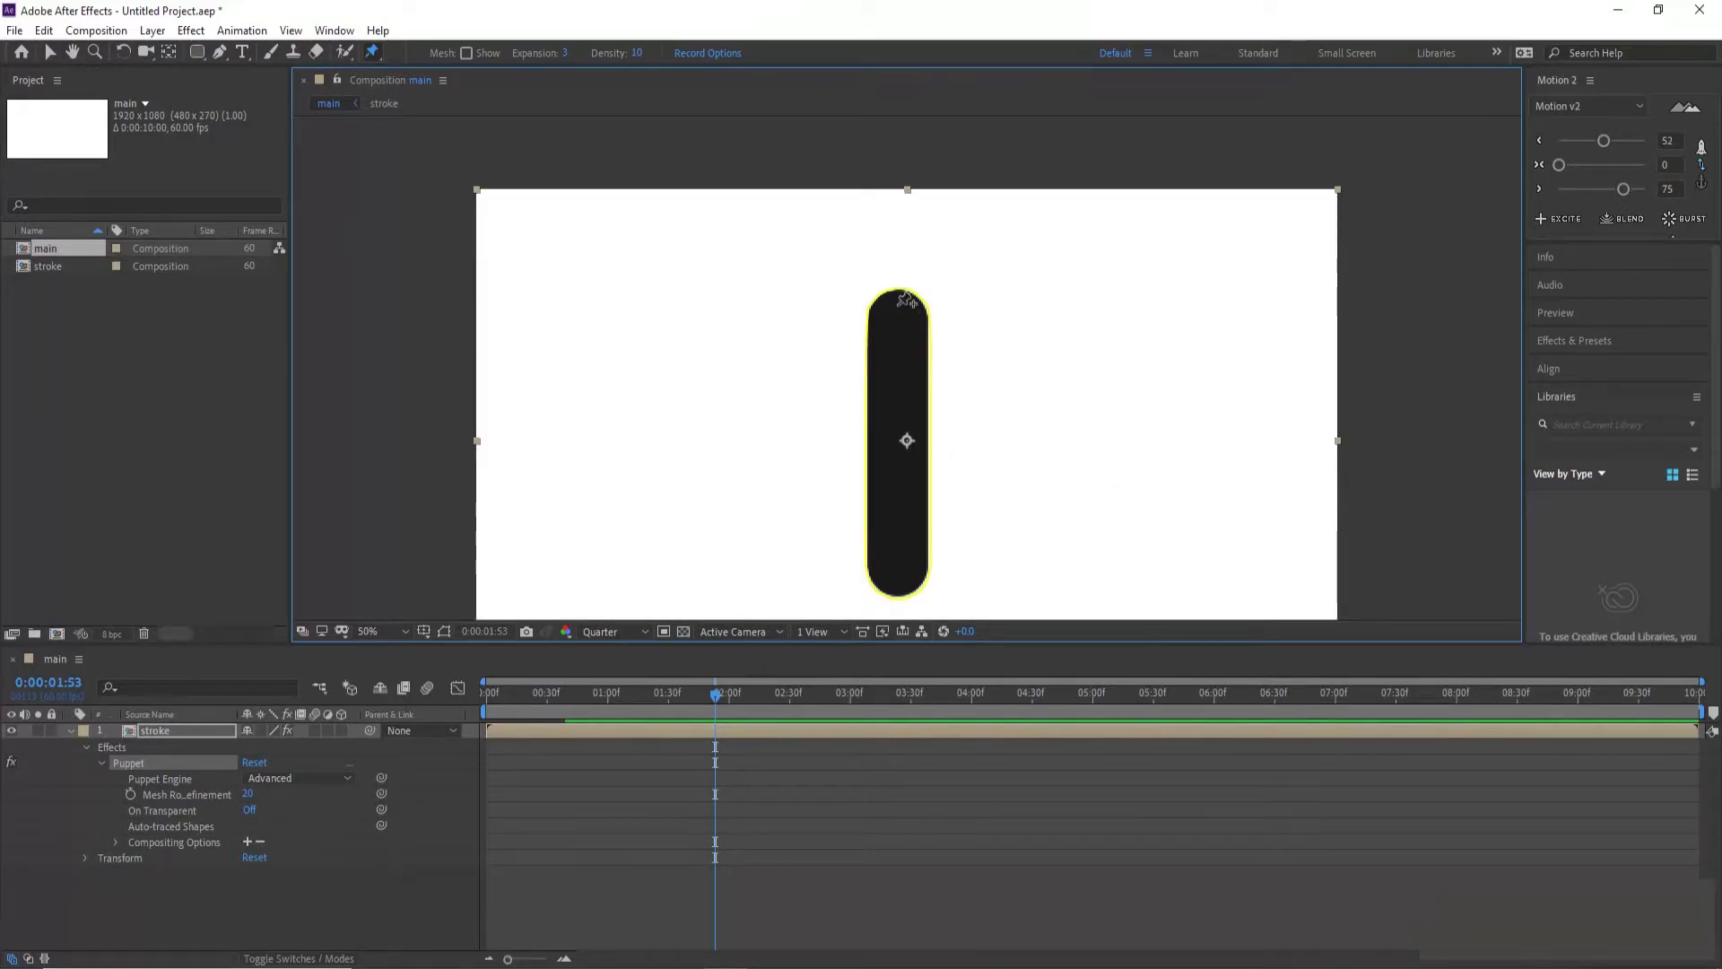
{"action": "left_click", "coordinate": [895, 447]}
{"action": "left_click", "coordinate": [897, 583]}
{"action": "key", "text": "u"}
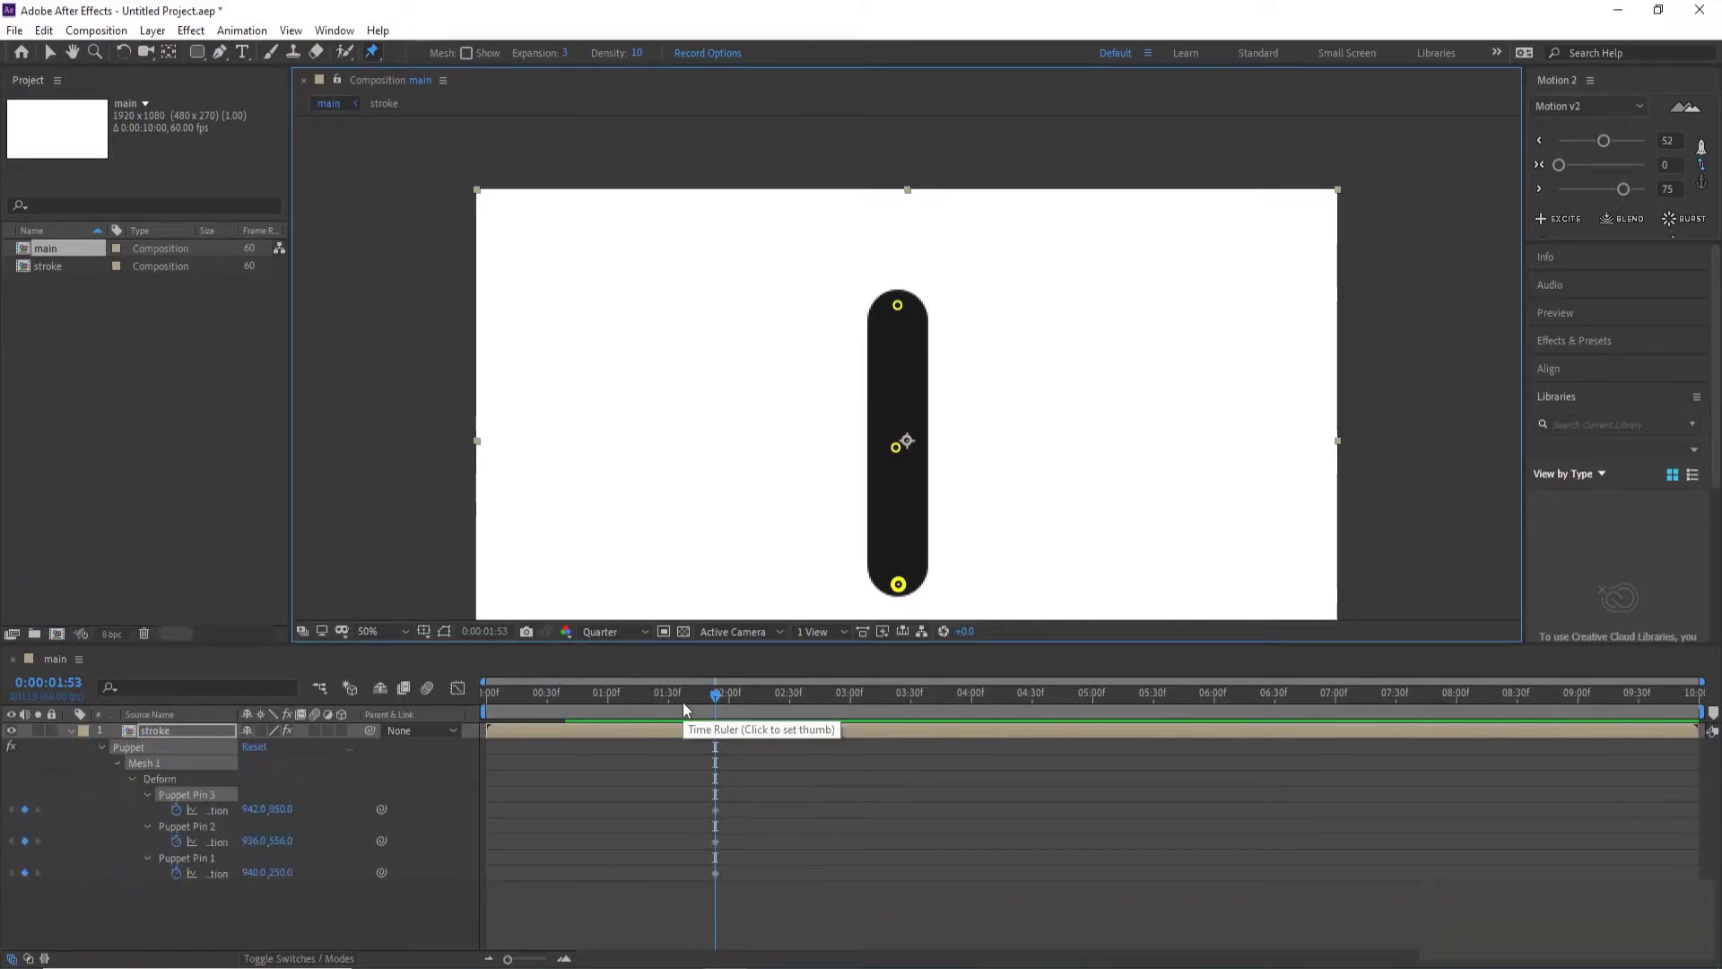
Step: Shift the position keyframes of all three puppet pins back to the first frame
{"action": "left_click_drag", "start_coordinate": [681, 693], "coordinate": [599, 703]}
{"action": "key", "text": "space"}
{"action": "key", "text": "space"}
{"action": "left_click_drag", "start_coordinate": [751, 781], "coordinate": [603, 810]}
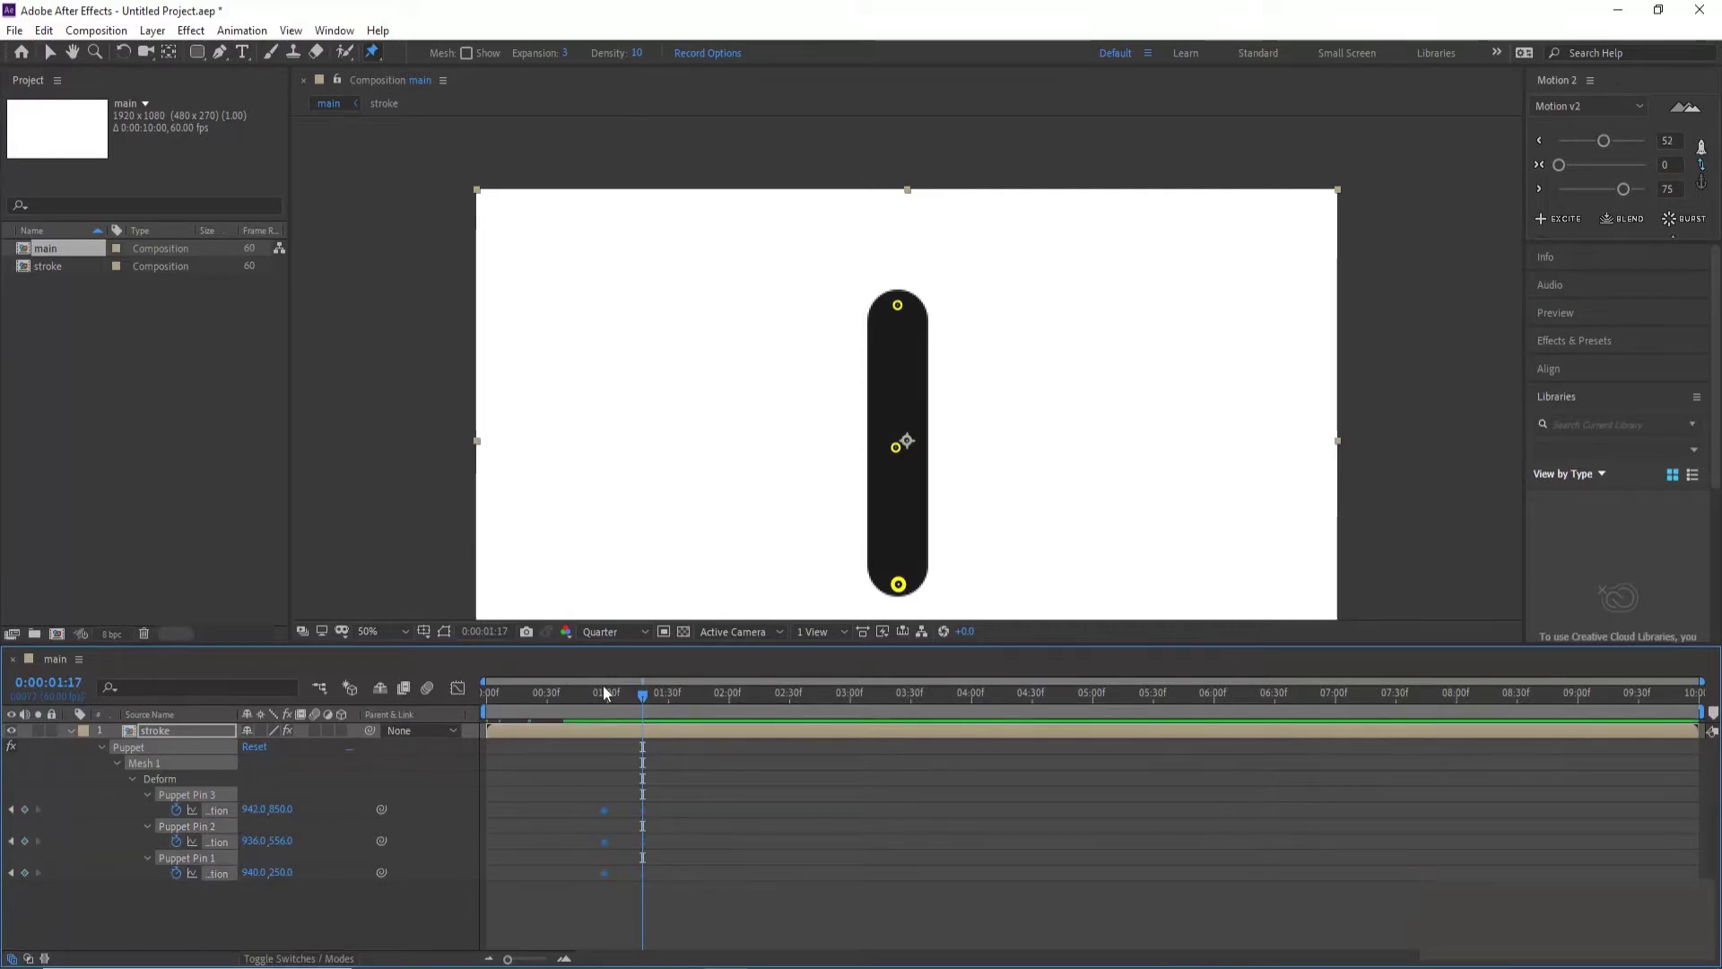
{"action": "left_click_drag", "start_coordinate": [588, 689], "coordinate": [477, 697]}
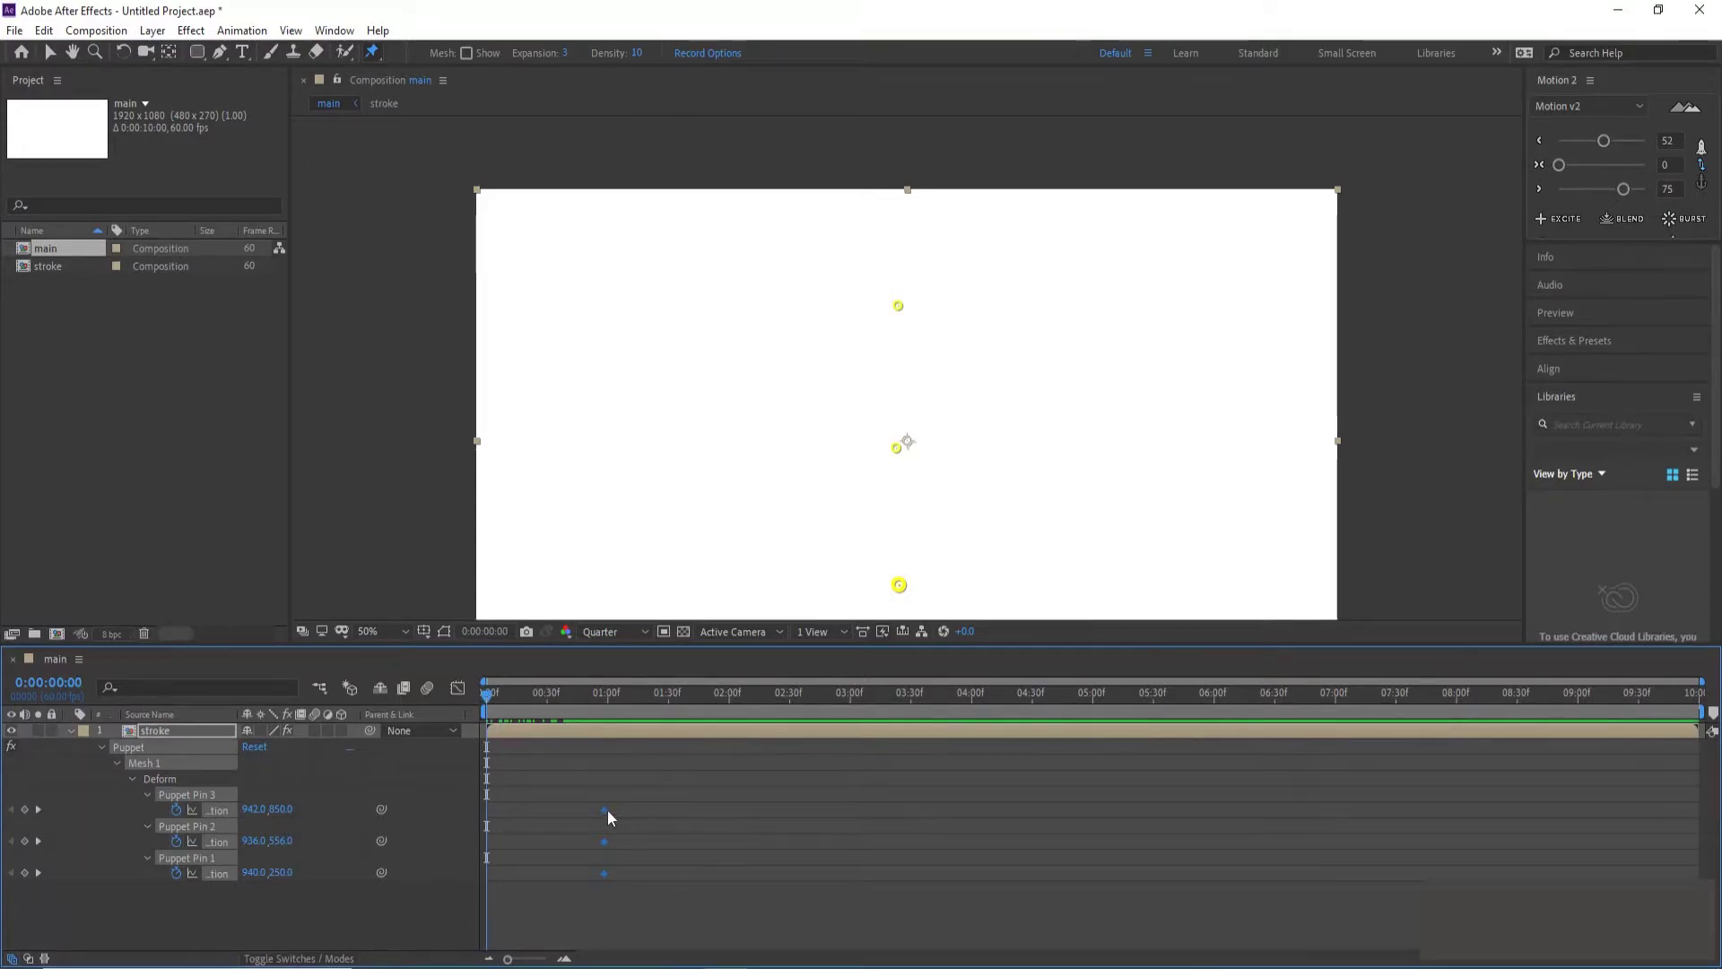
{"action": "left_click_drag", "start_coordinate": [603, 810], "coordinate": [486, 816]}
{"action": "key", "text": "shift+Page_Down"}
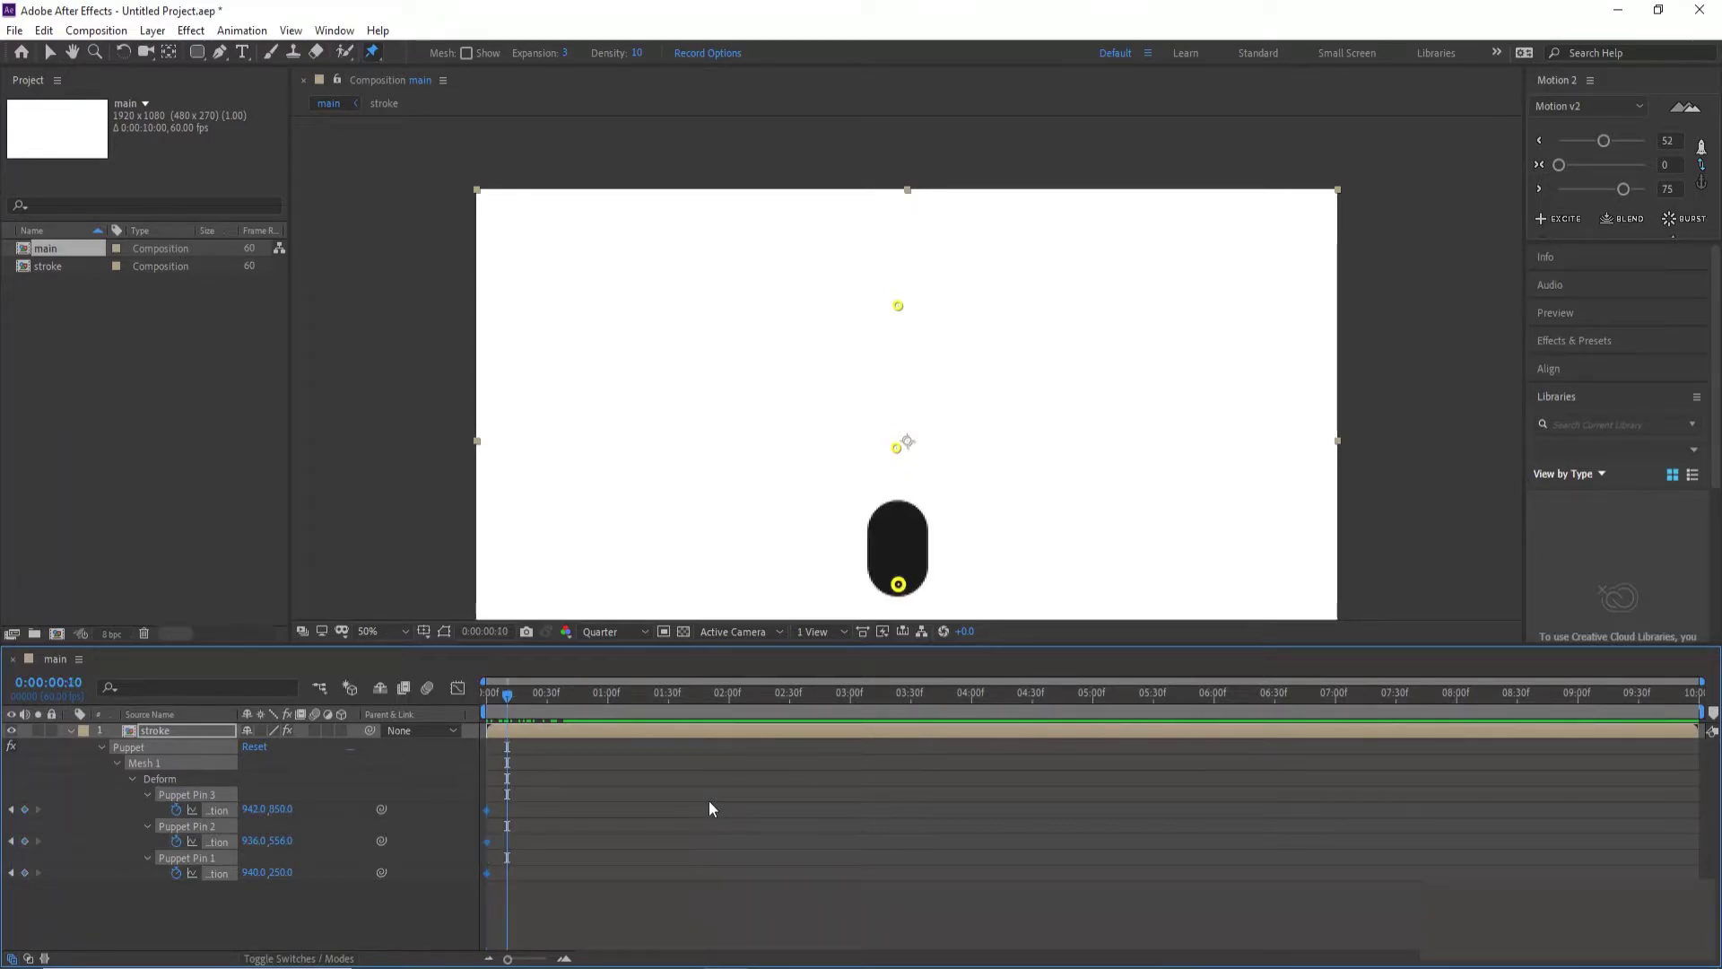
Step: Move the position keyframes of all three puppet pins to 0:00:01:30
{"action": "left_click_drag", "start_coordinate": [519, 700], "coordinate": [668, 707]}
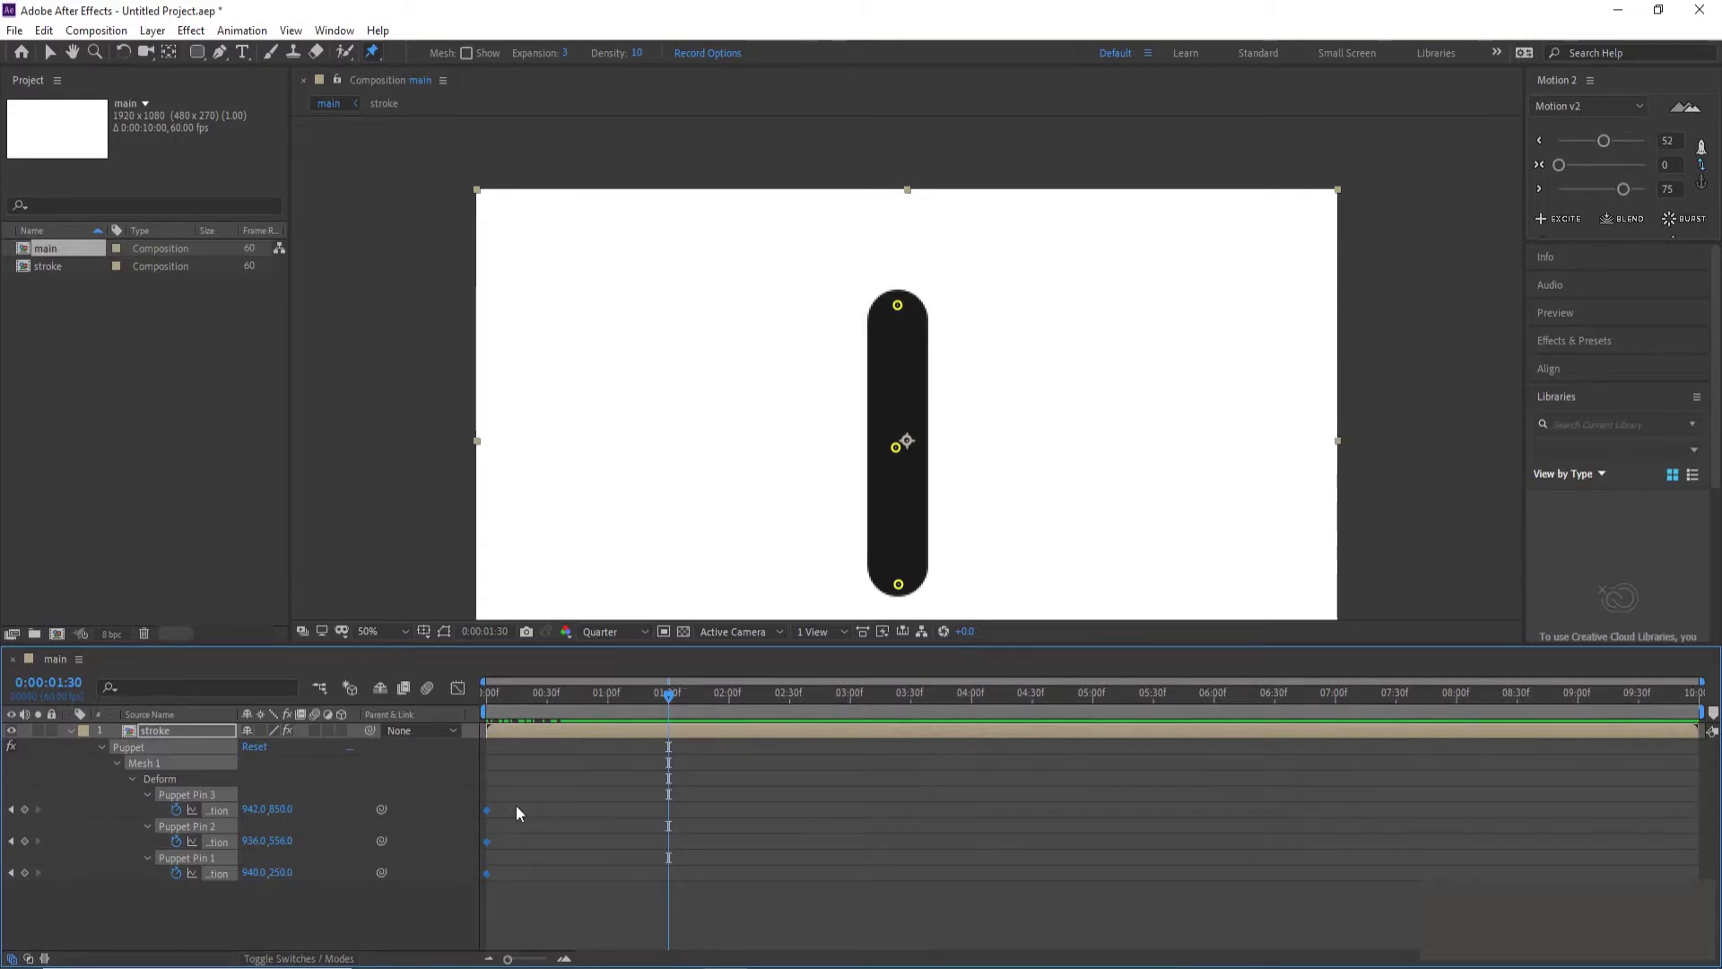
{"action": "left_click_drag", "start_coordinate": [485, 809], "coordinate": [658, 809]}
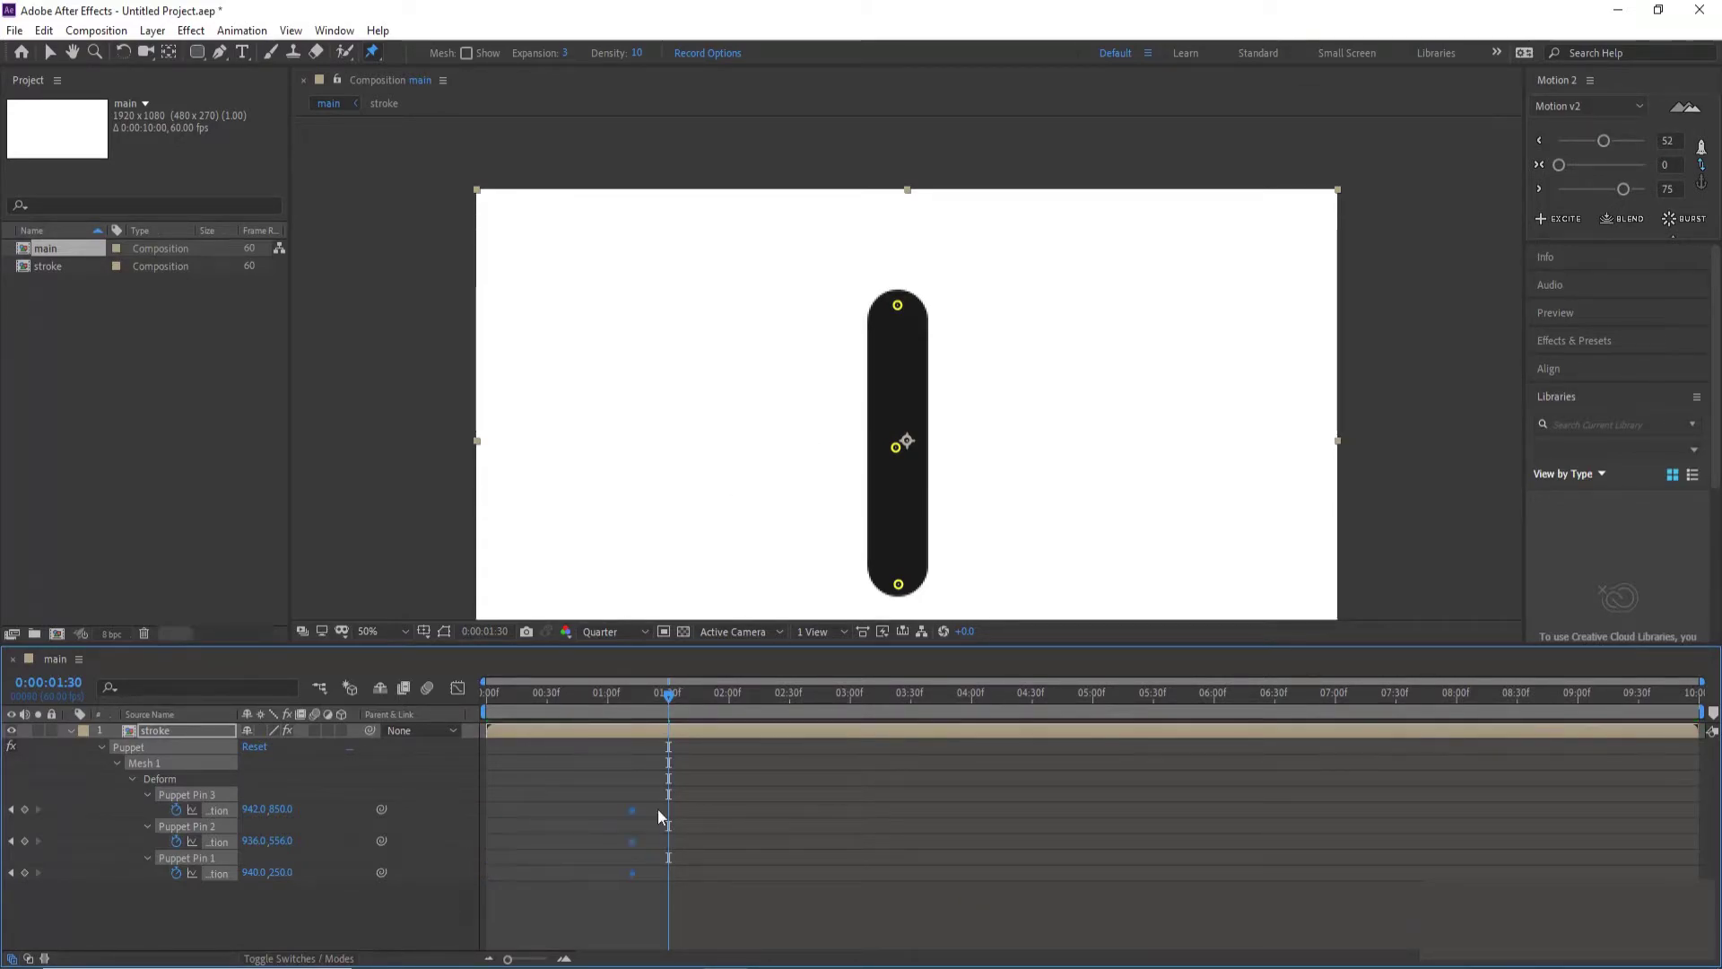
{"action": "left_click", "coordinate": [191, 891]}
{"action": "left_click", "coordinate": [117, 764]}
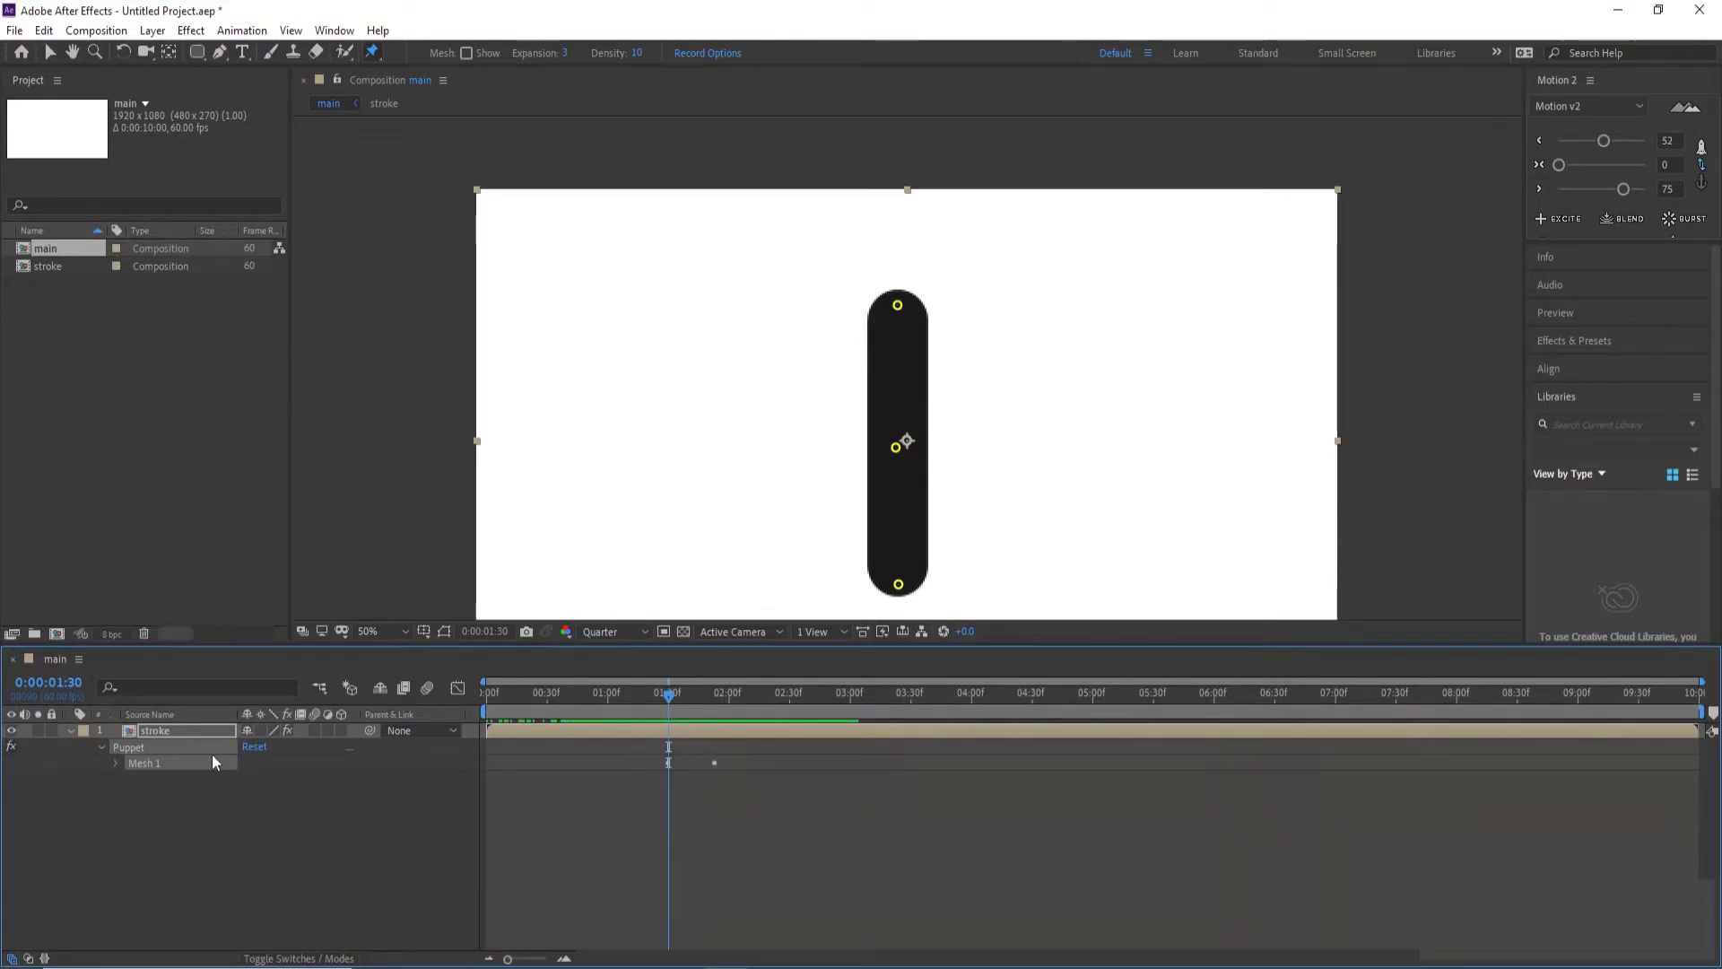
{"action": "left_click", "coordinate": [248, 827]}
{"action": "left_click", "coordinate": [132, 748]}
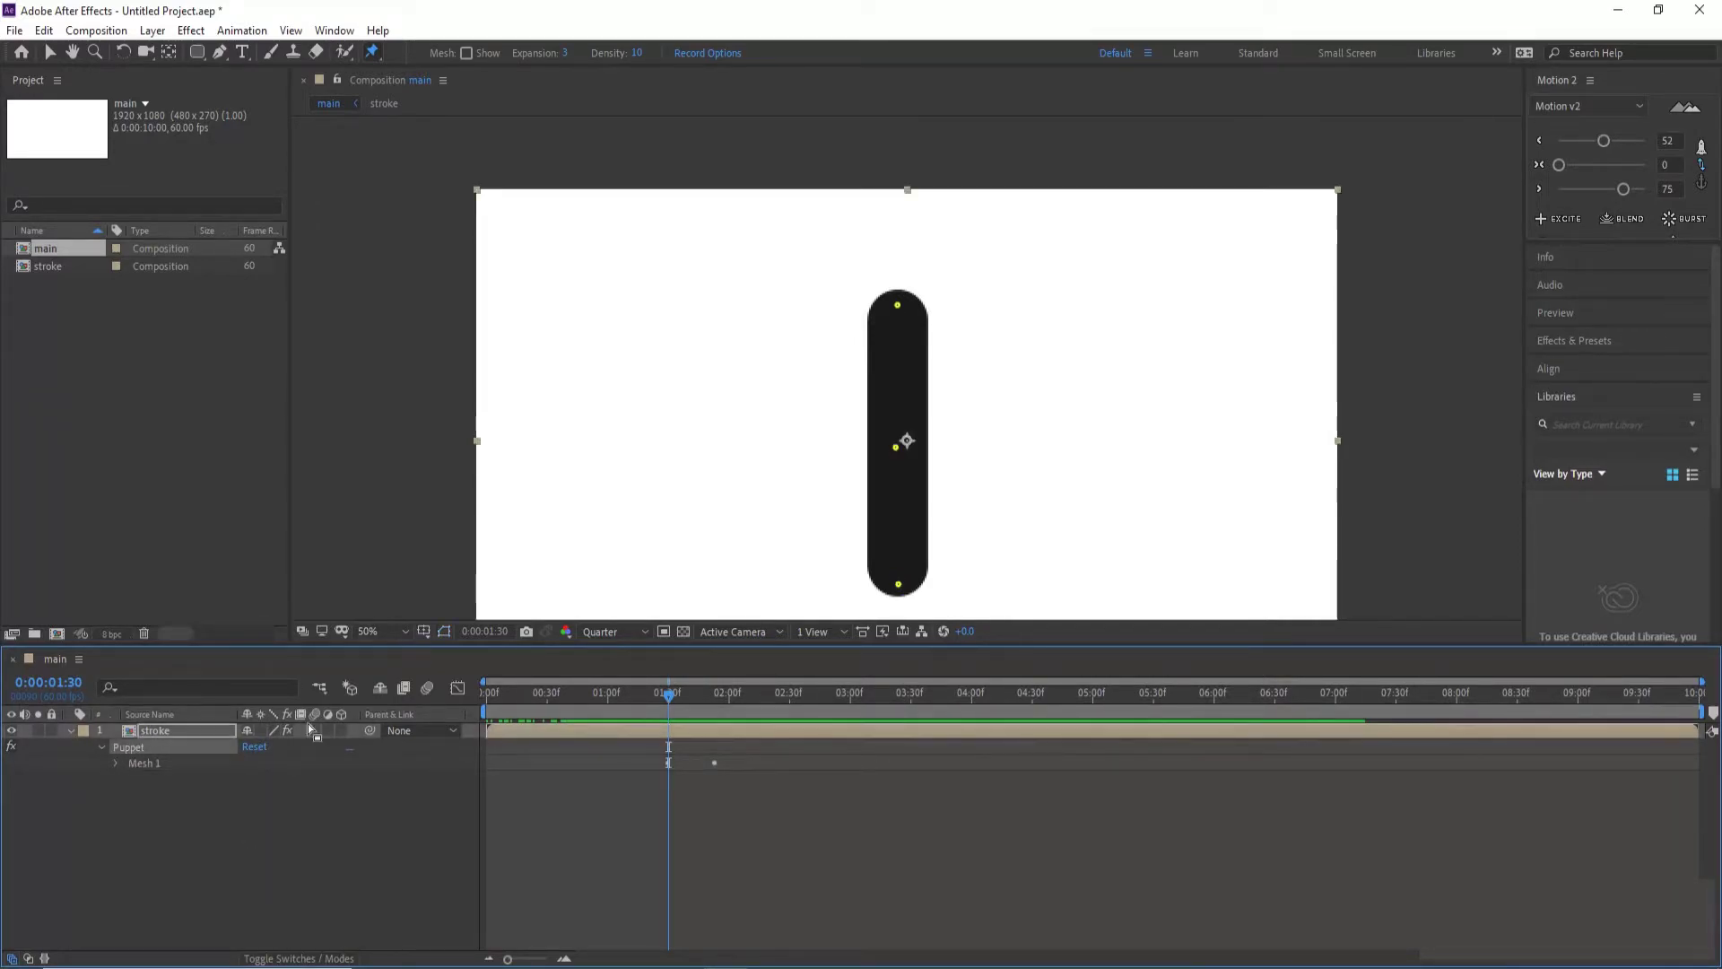
{"action": "left_click", "coordinate": [897, 306]}
{"action": "mouse_move", "coordinate": [877, 308]}
{"action": "left_mouse_down"}
{"action": "mouse_move", "coordinate": [834, 308]}
{"action": "mouse_move", "coordinate": [839, 325]}
{"action": "left_mouse_up"}
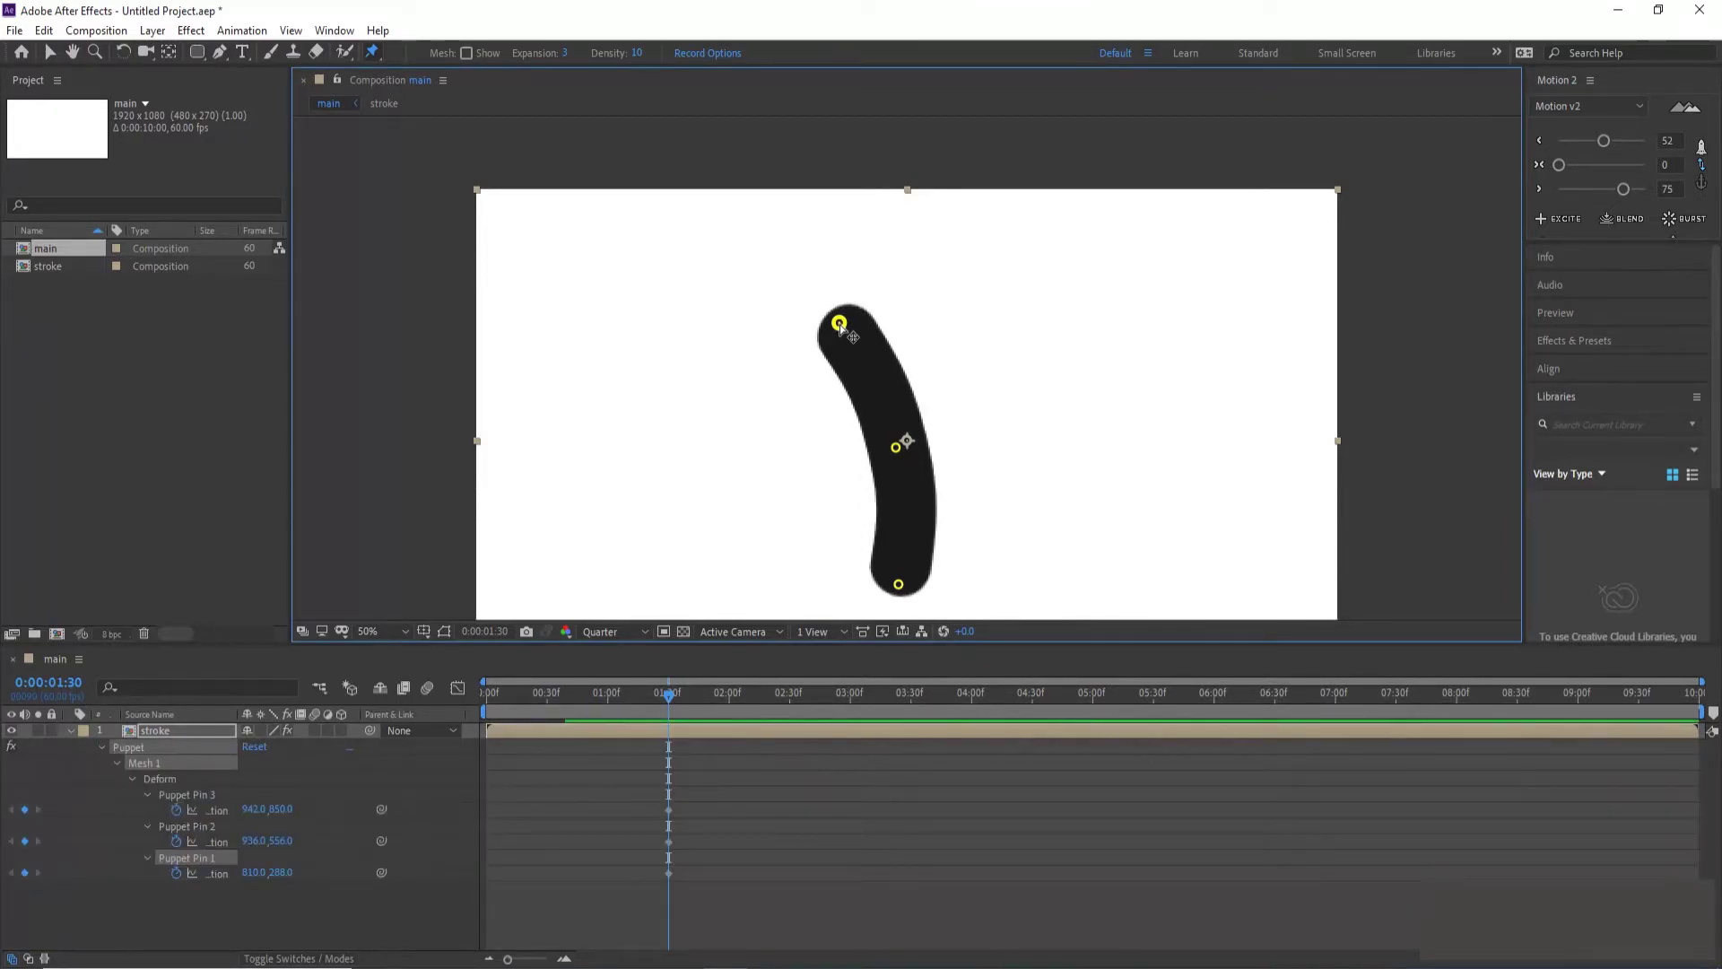
{"action": "key", "text": "ctrl+z"}
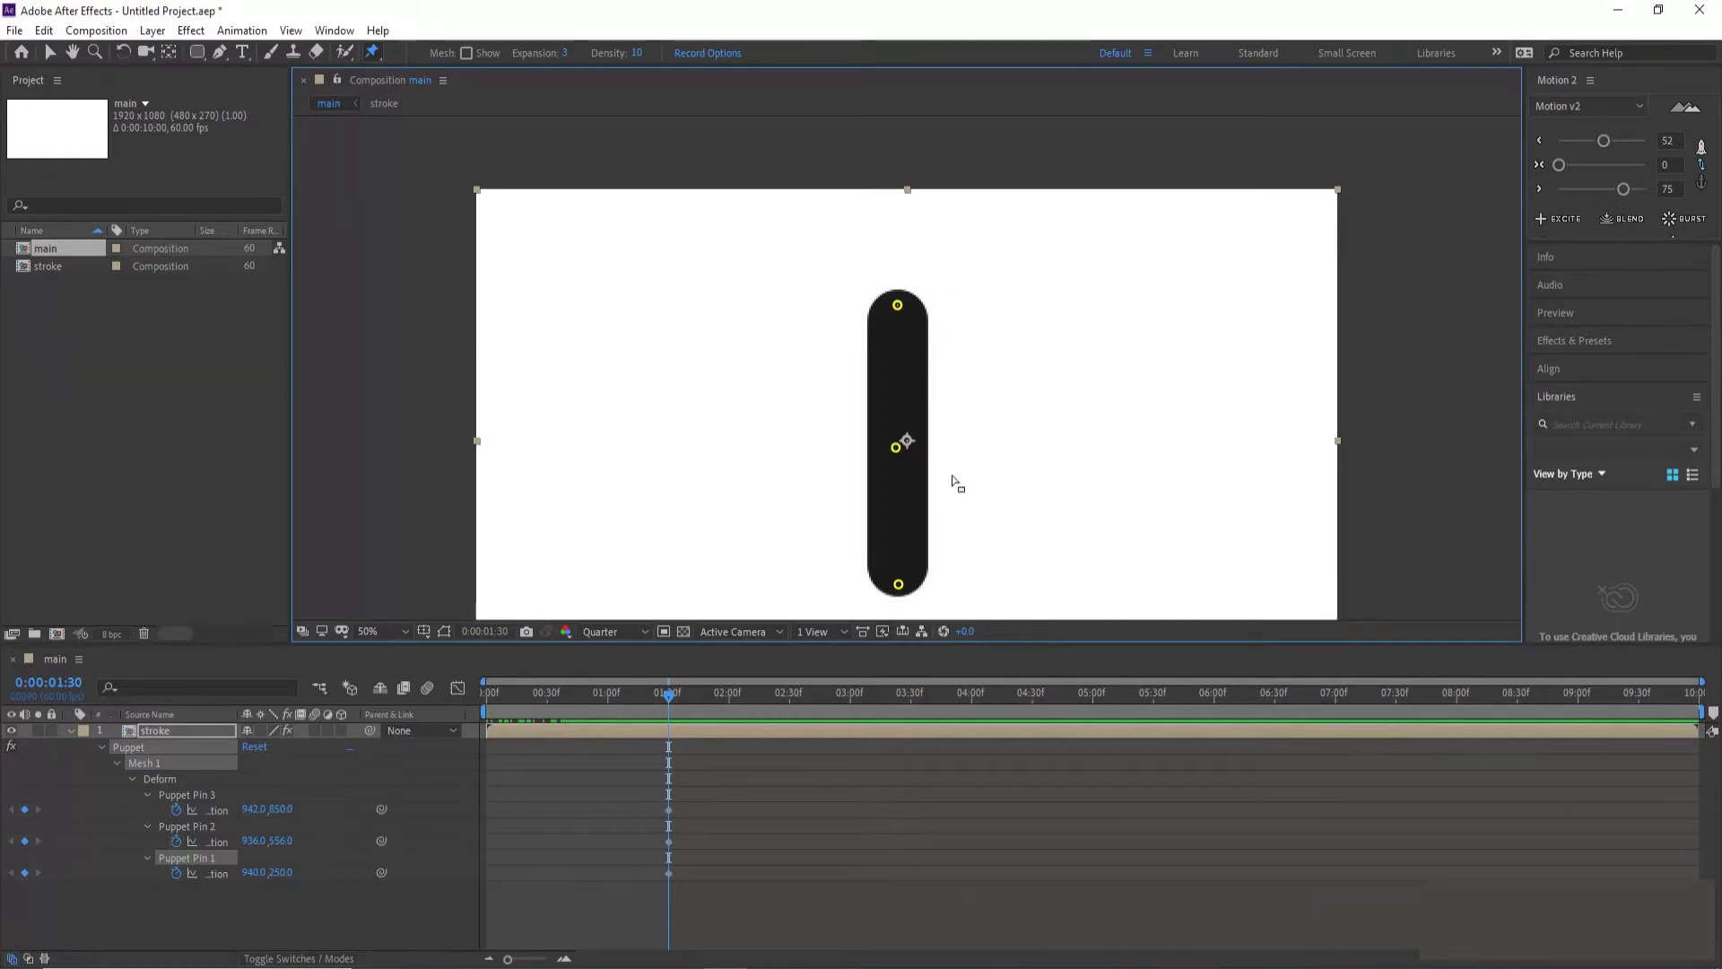
{"action": "key", "text": "shift+Page_Down"}
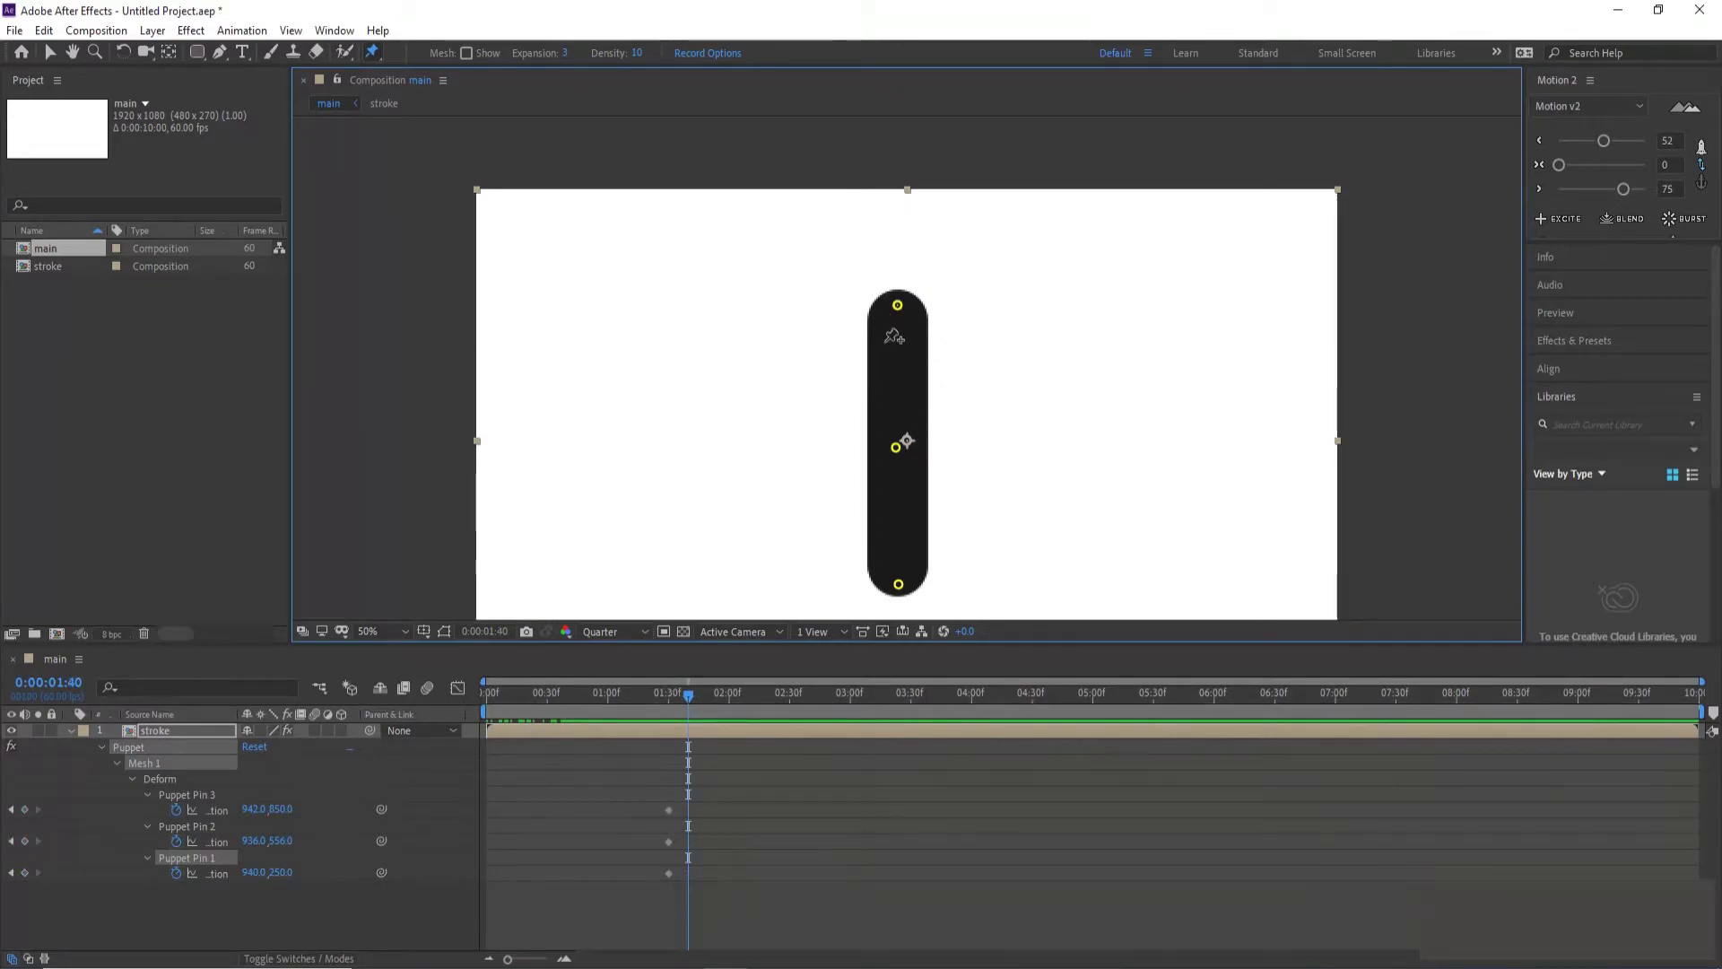
{"action": "left_click", "coordinate": [75, 788]}
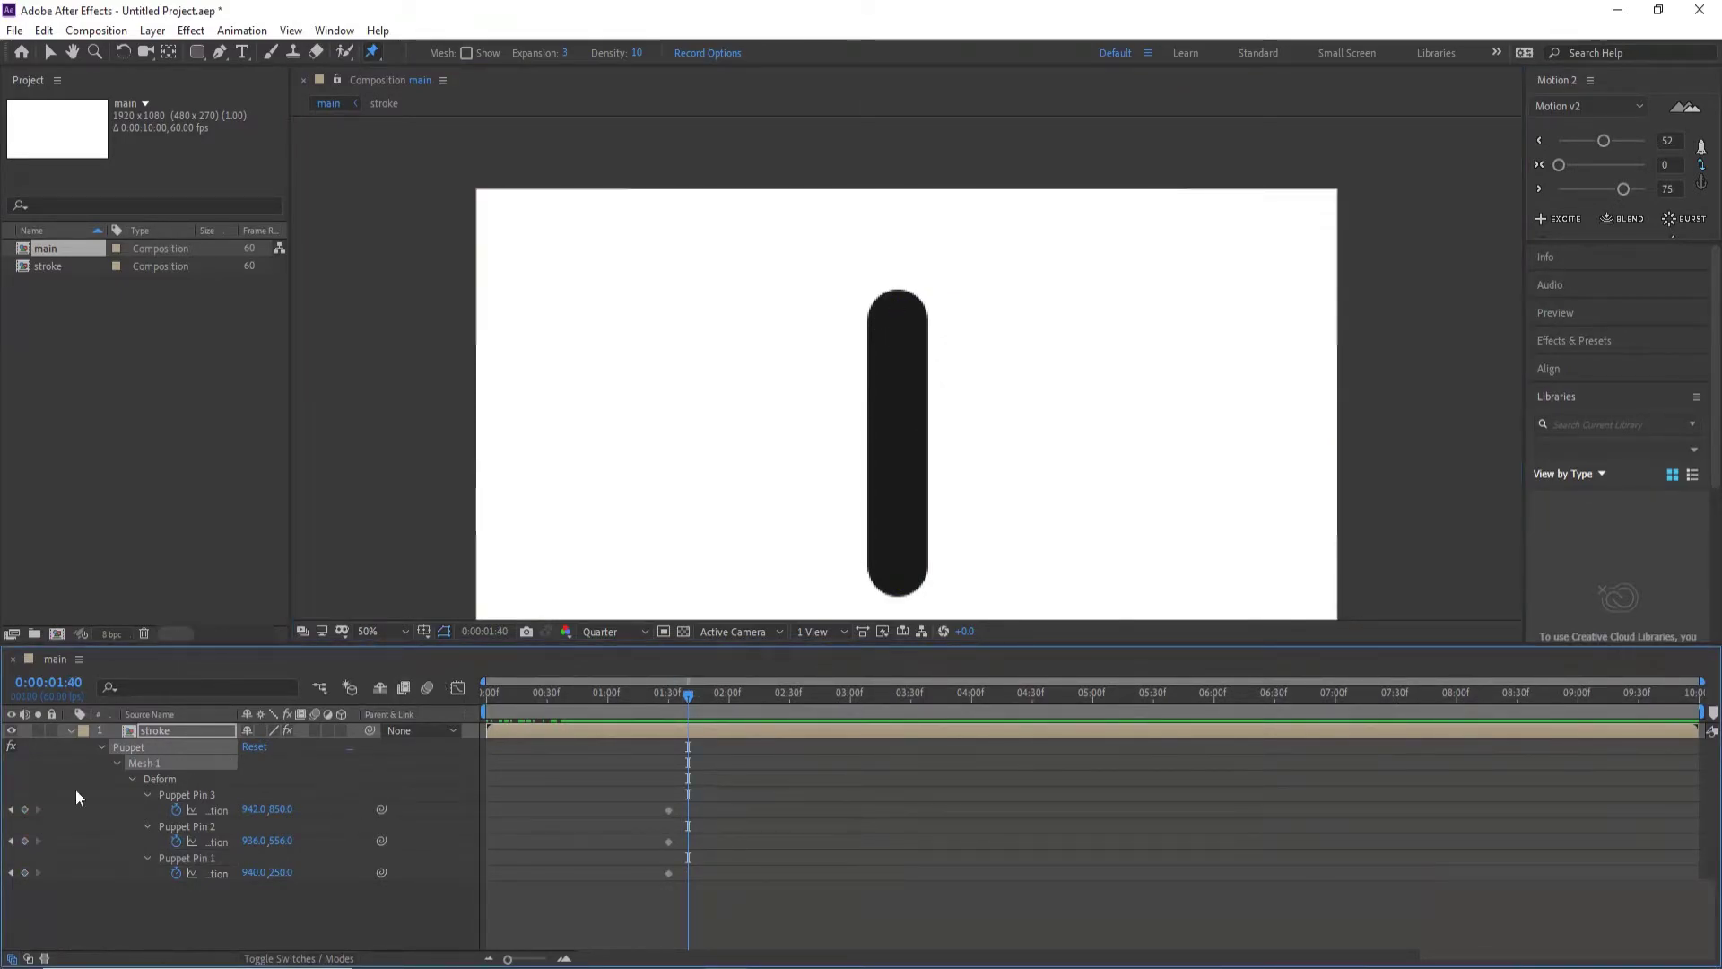
{"action": "left_click", "coordinate": [134, 746]}
{"action": "left_click_drag", "start_coordinate": [898, 306], "coordinate": [818, 312]}
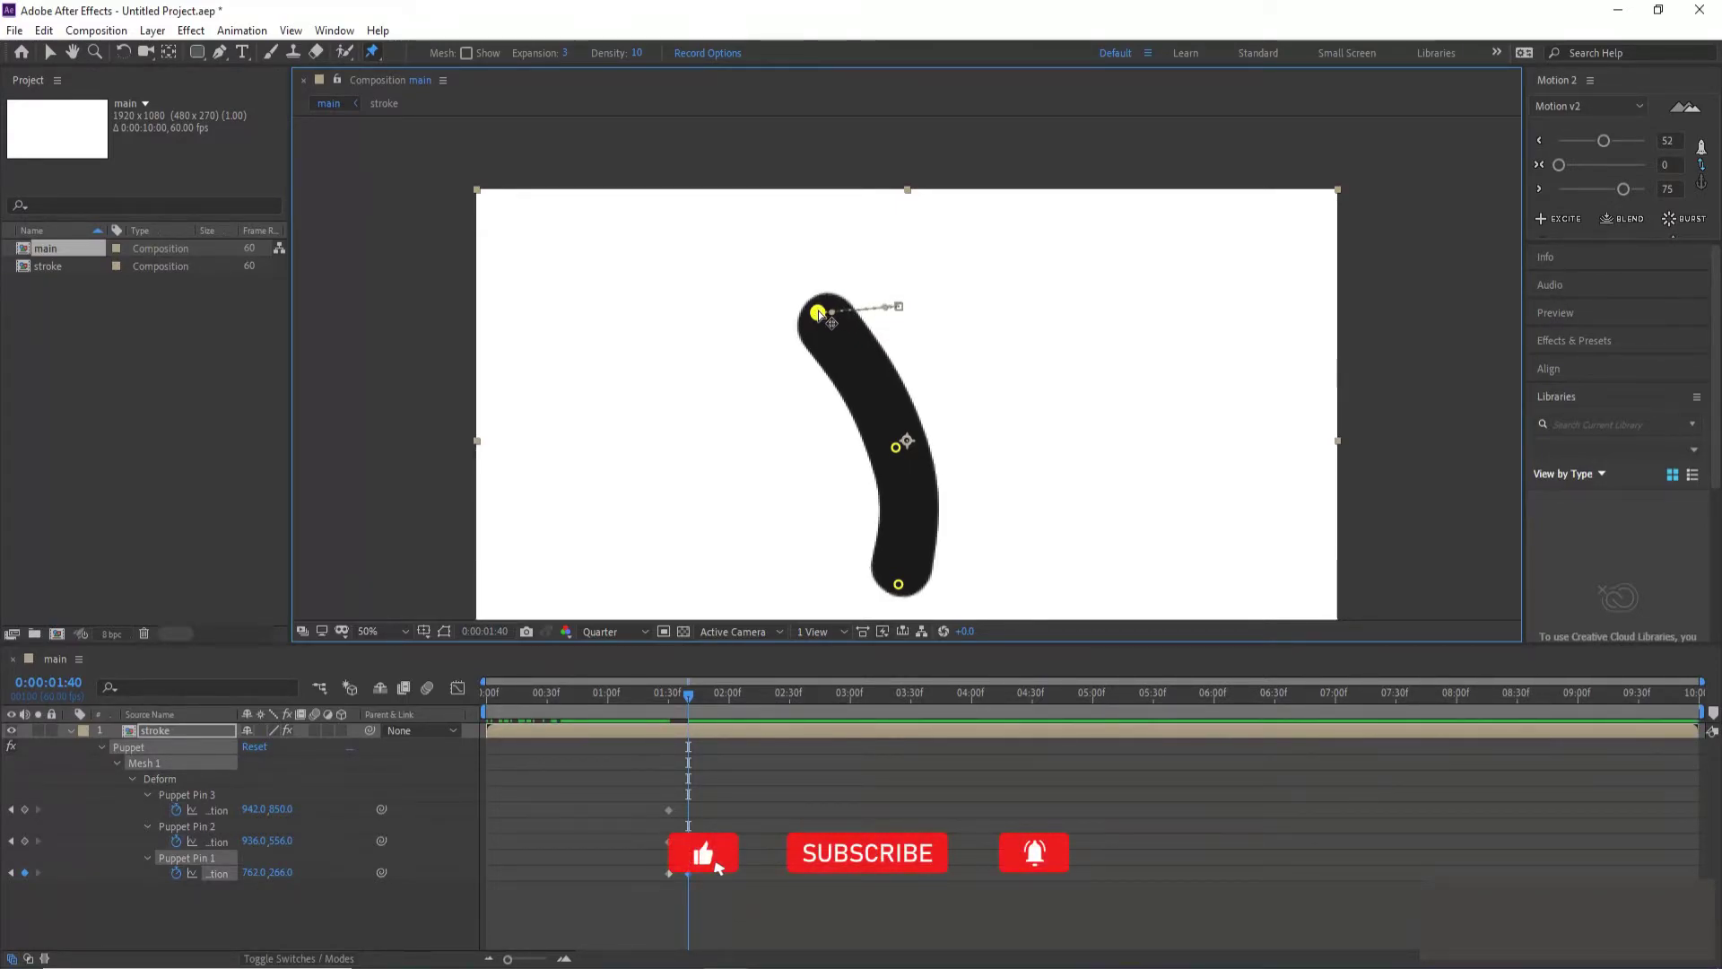
{"action": "key", "text": "shift+Page_Down"}
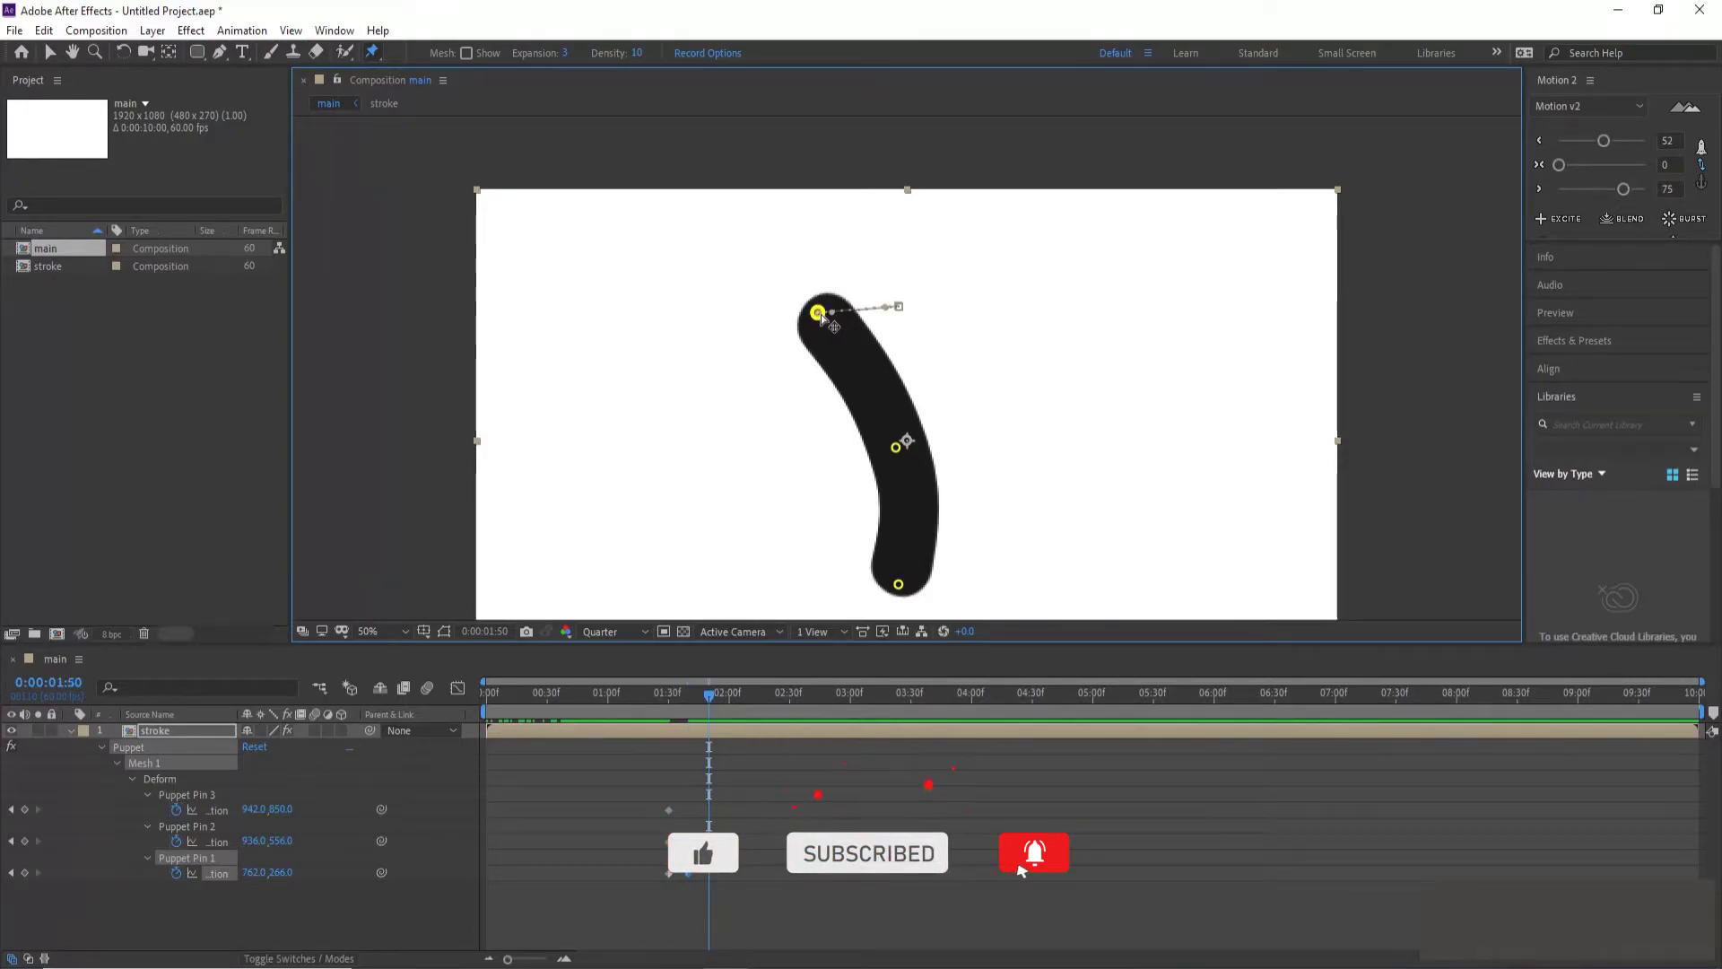
{"action": "left_click_drag", "start_coordinate": [822, 315], "coordinate": [985, 307]}
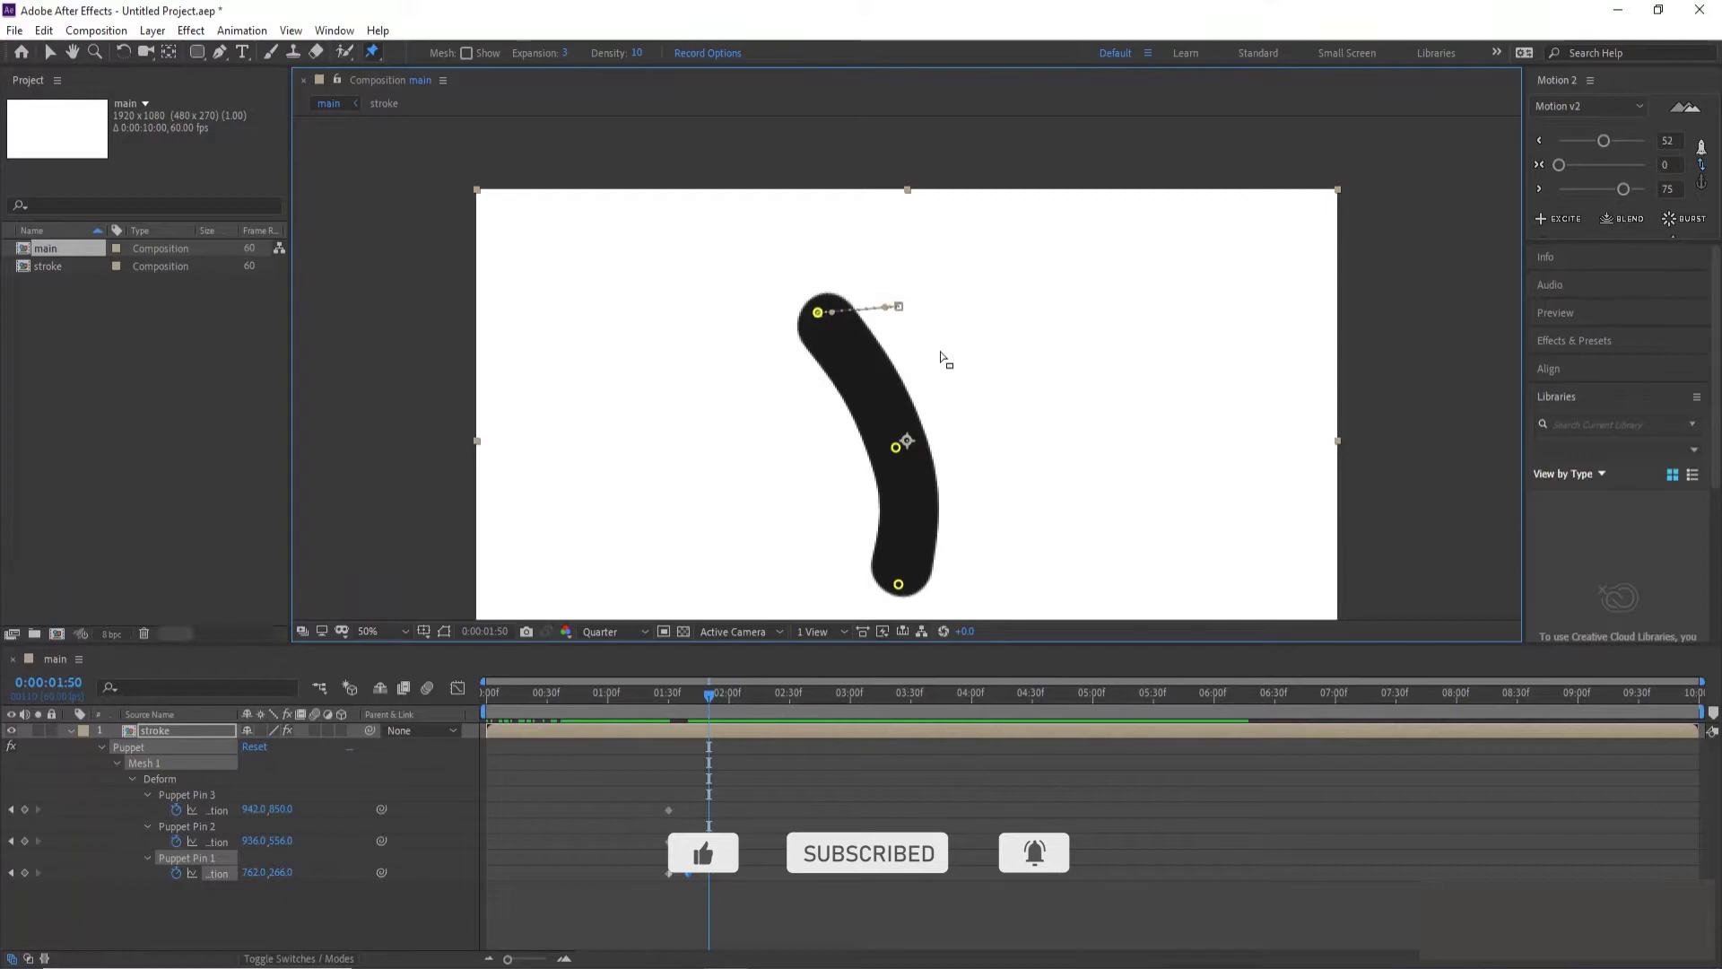
Step: Keyframe the top puppet pin at about 792, 250 at 0:00:01:40 and about 1116, 250 at 0:00:01:50
{"action": "key", "text": "shift+Page_Up"}
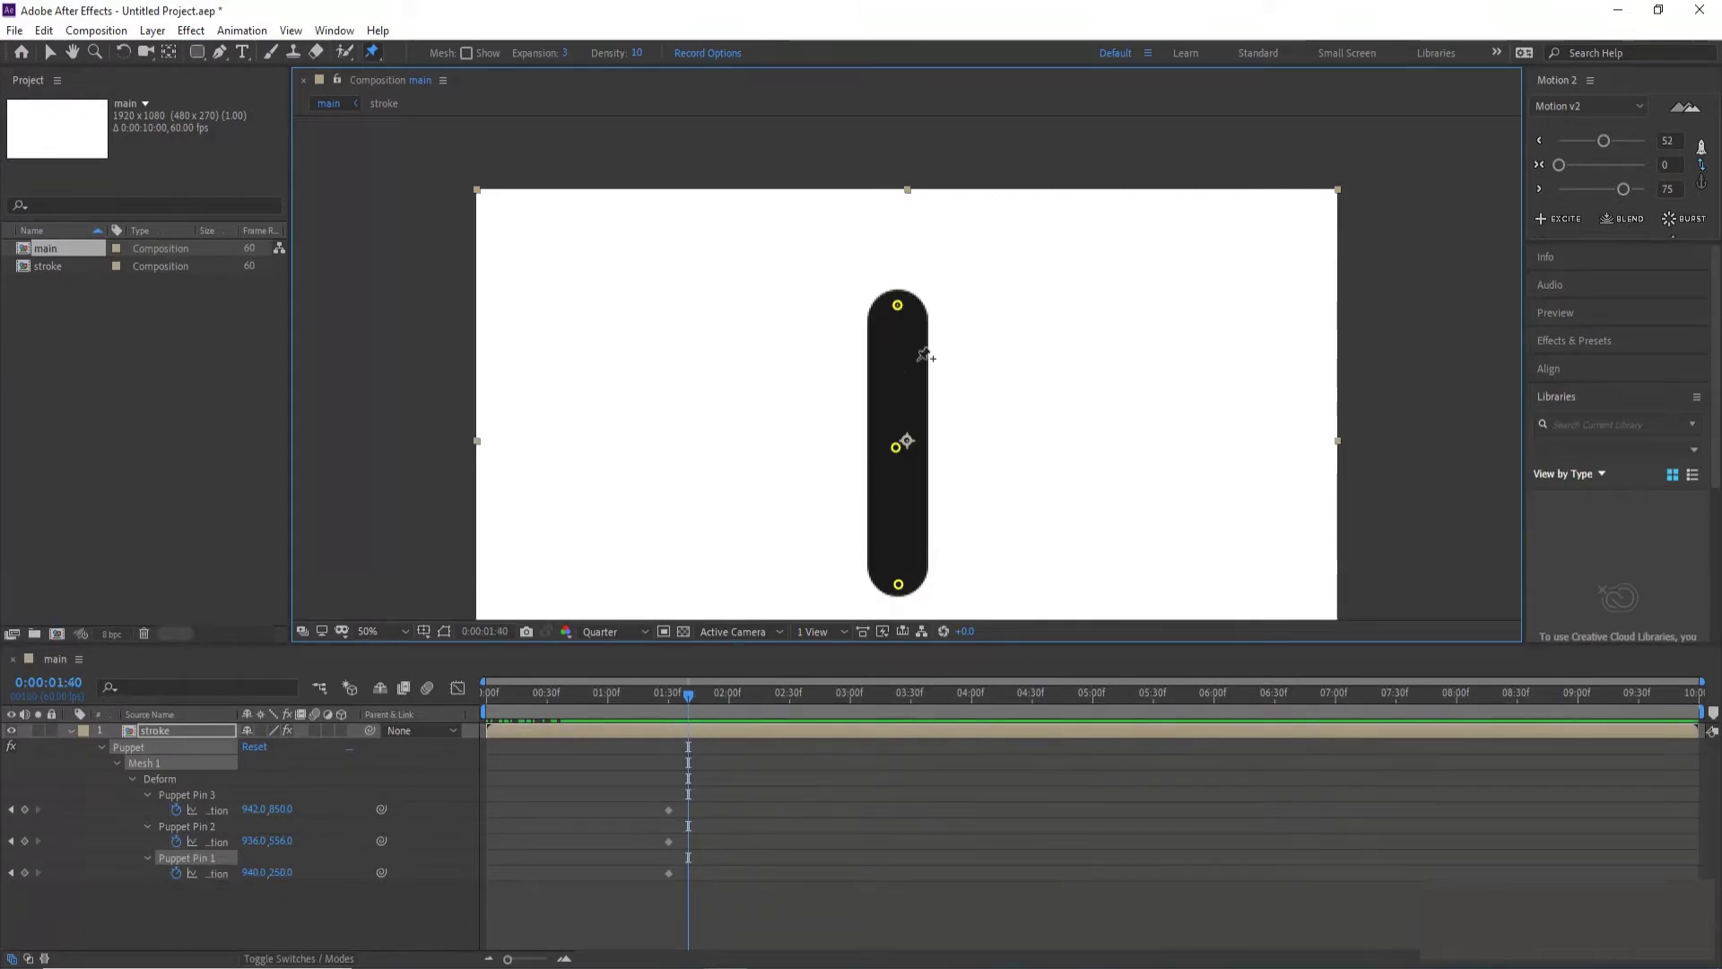
{"action": "left_click_drag", "start_coordinate": [888, 310], "coordinate": [831, 312]}
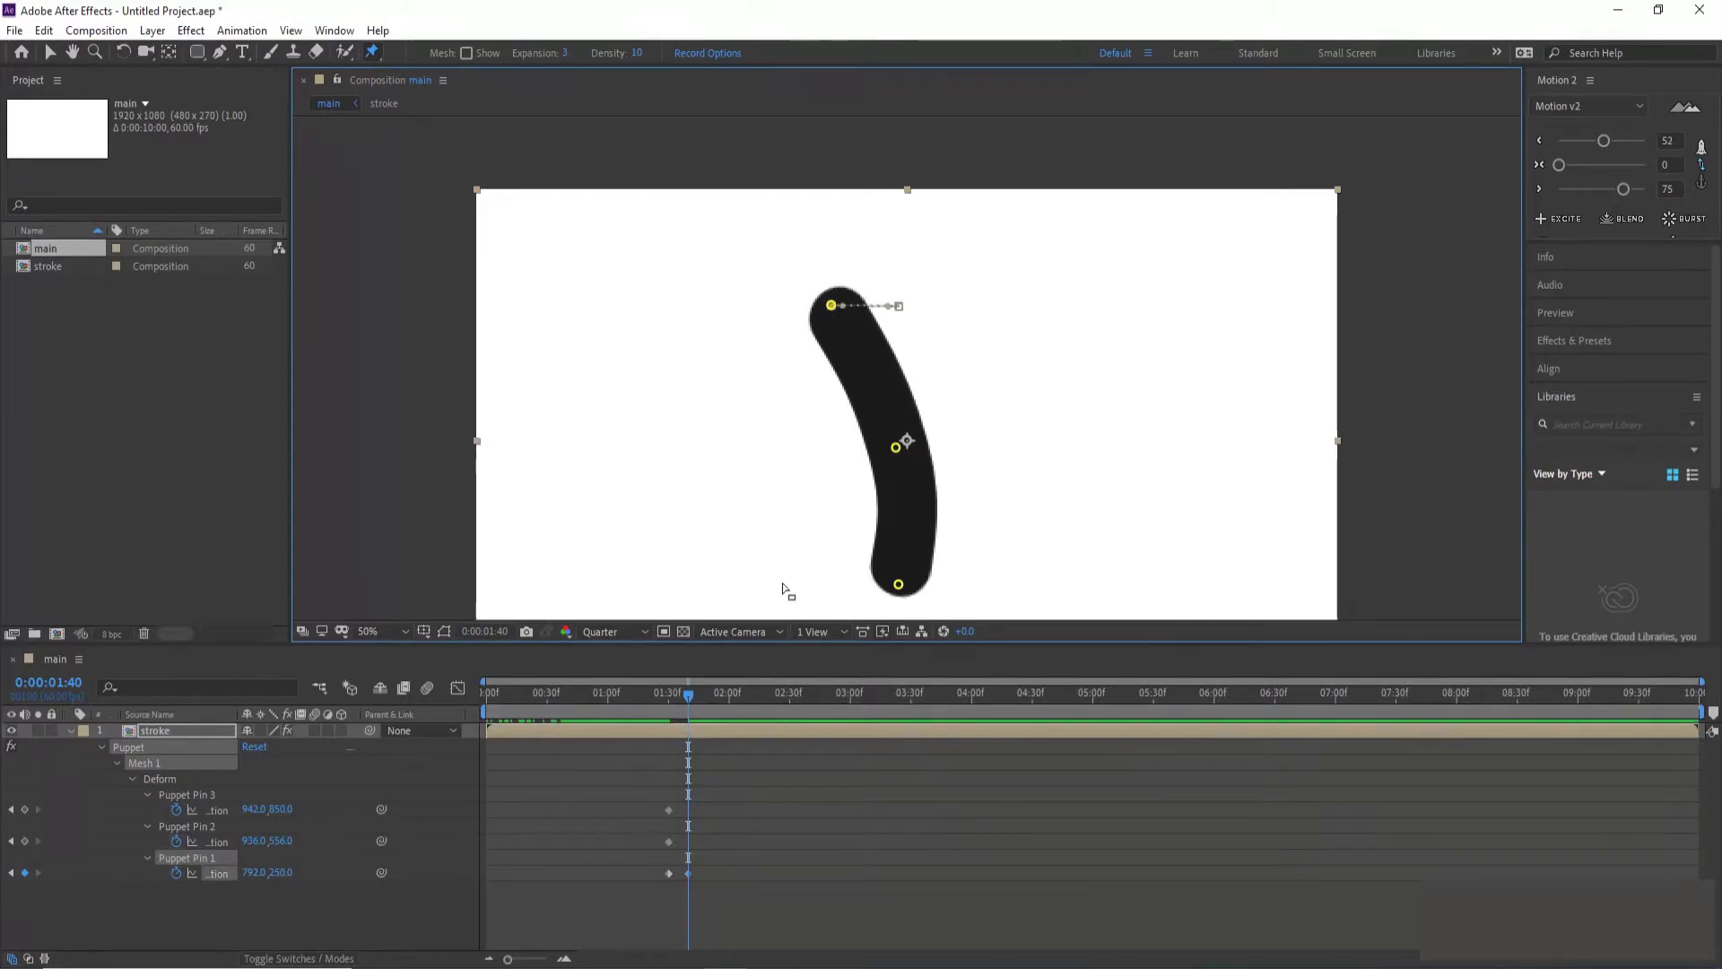
{"action": "key", "text": "shift+Page_Down"}
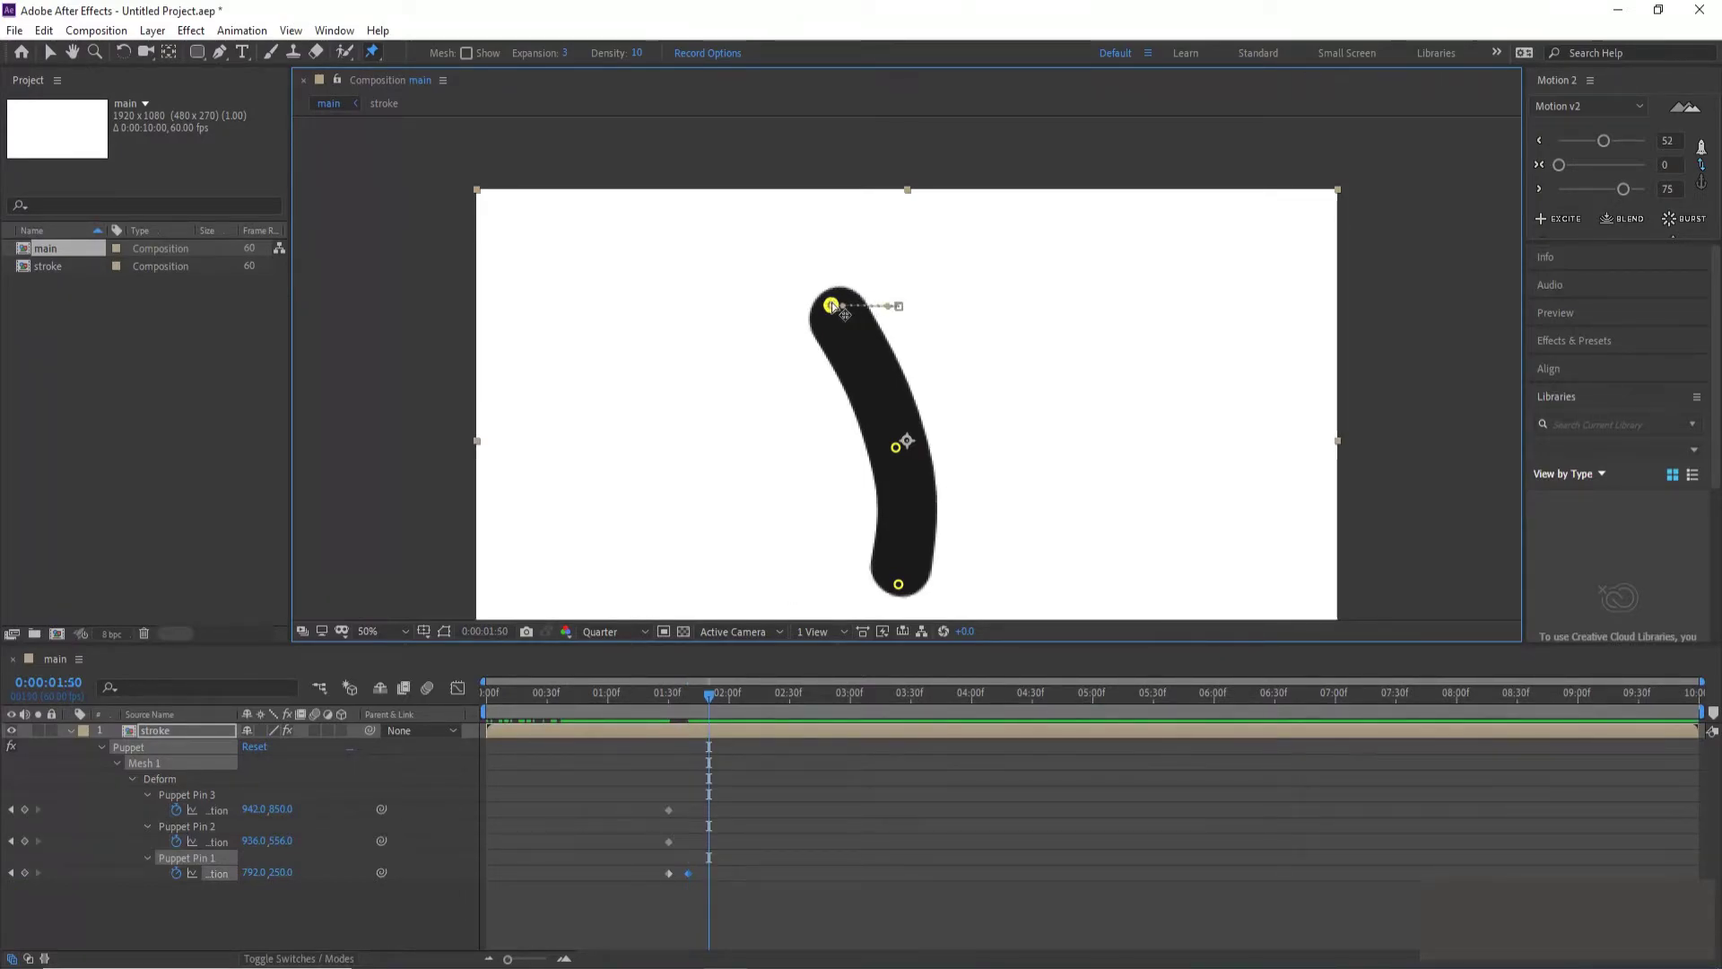
{"action": "left_click_drag", "start_coordinate": [832, 306], "coordinate": [977, 305]}
Step: Swing the top pin to about 834, 248 at 0:00:02:00, right of centre at 0:00:02:10 and about 868, 244 at 0:00:02:20
{"action": "key", "text": "shift+Page_Down"}
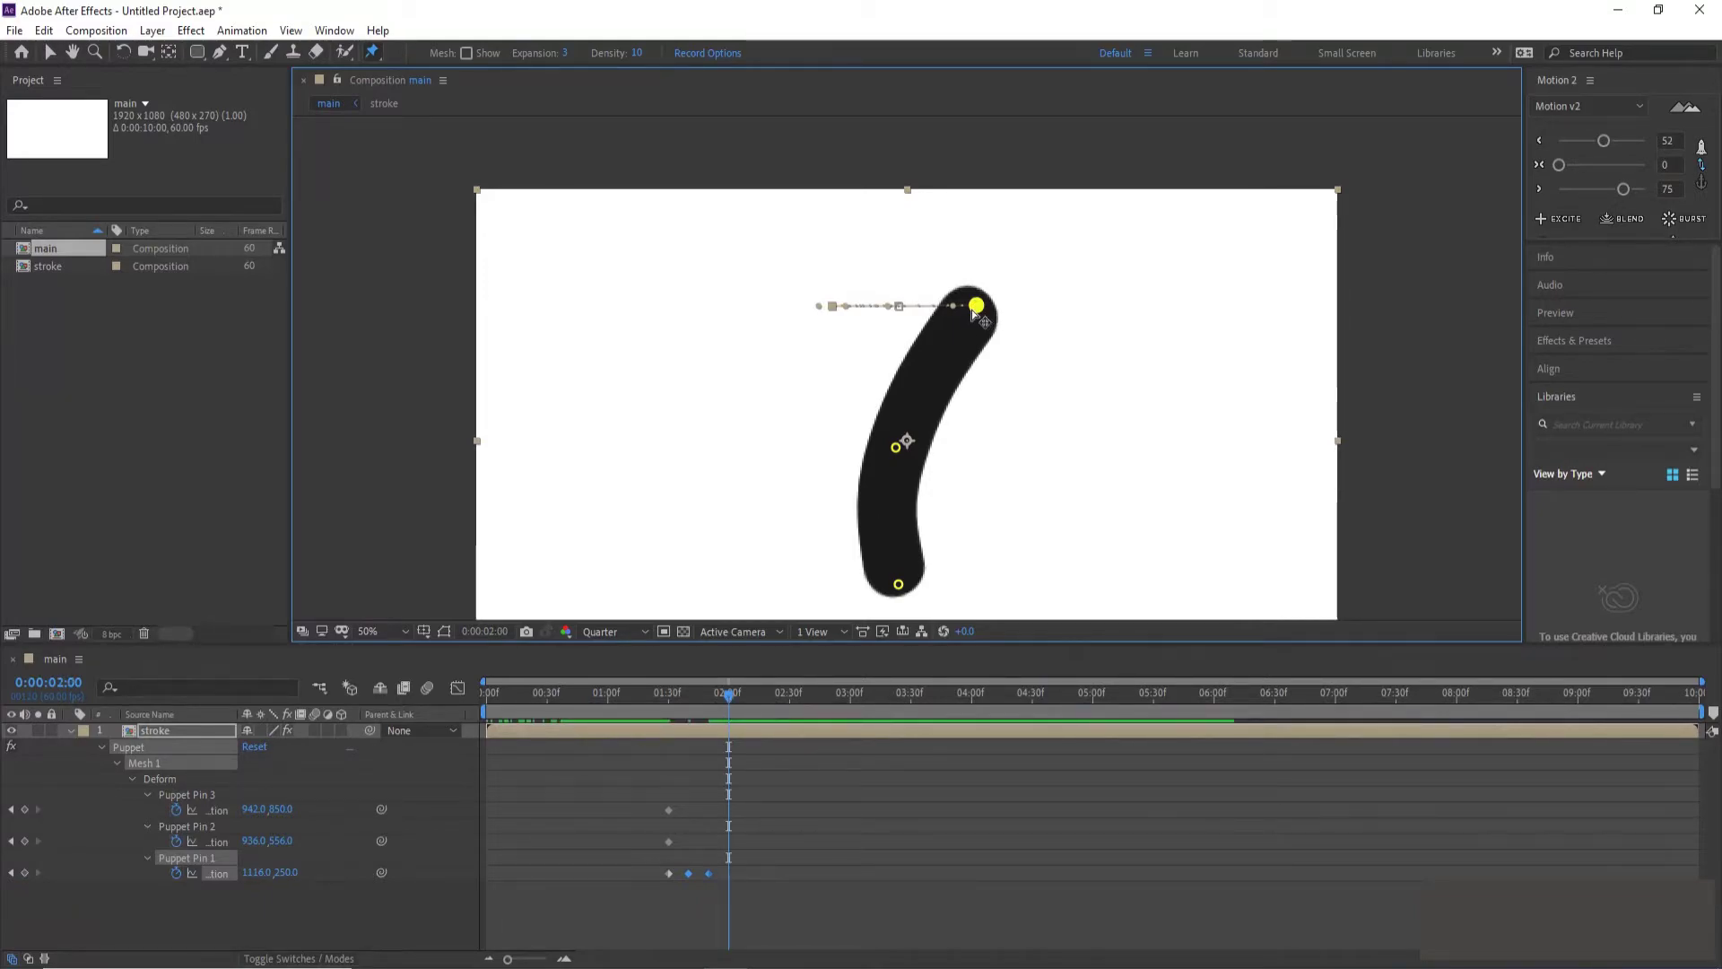
{"action": "left_click_drag", "start_coordinate": [976, 305], "coordinate": [850, 309]}
{"action": "key", "text": "shift+Page_Down"}
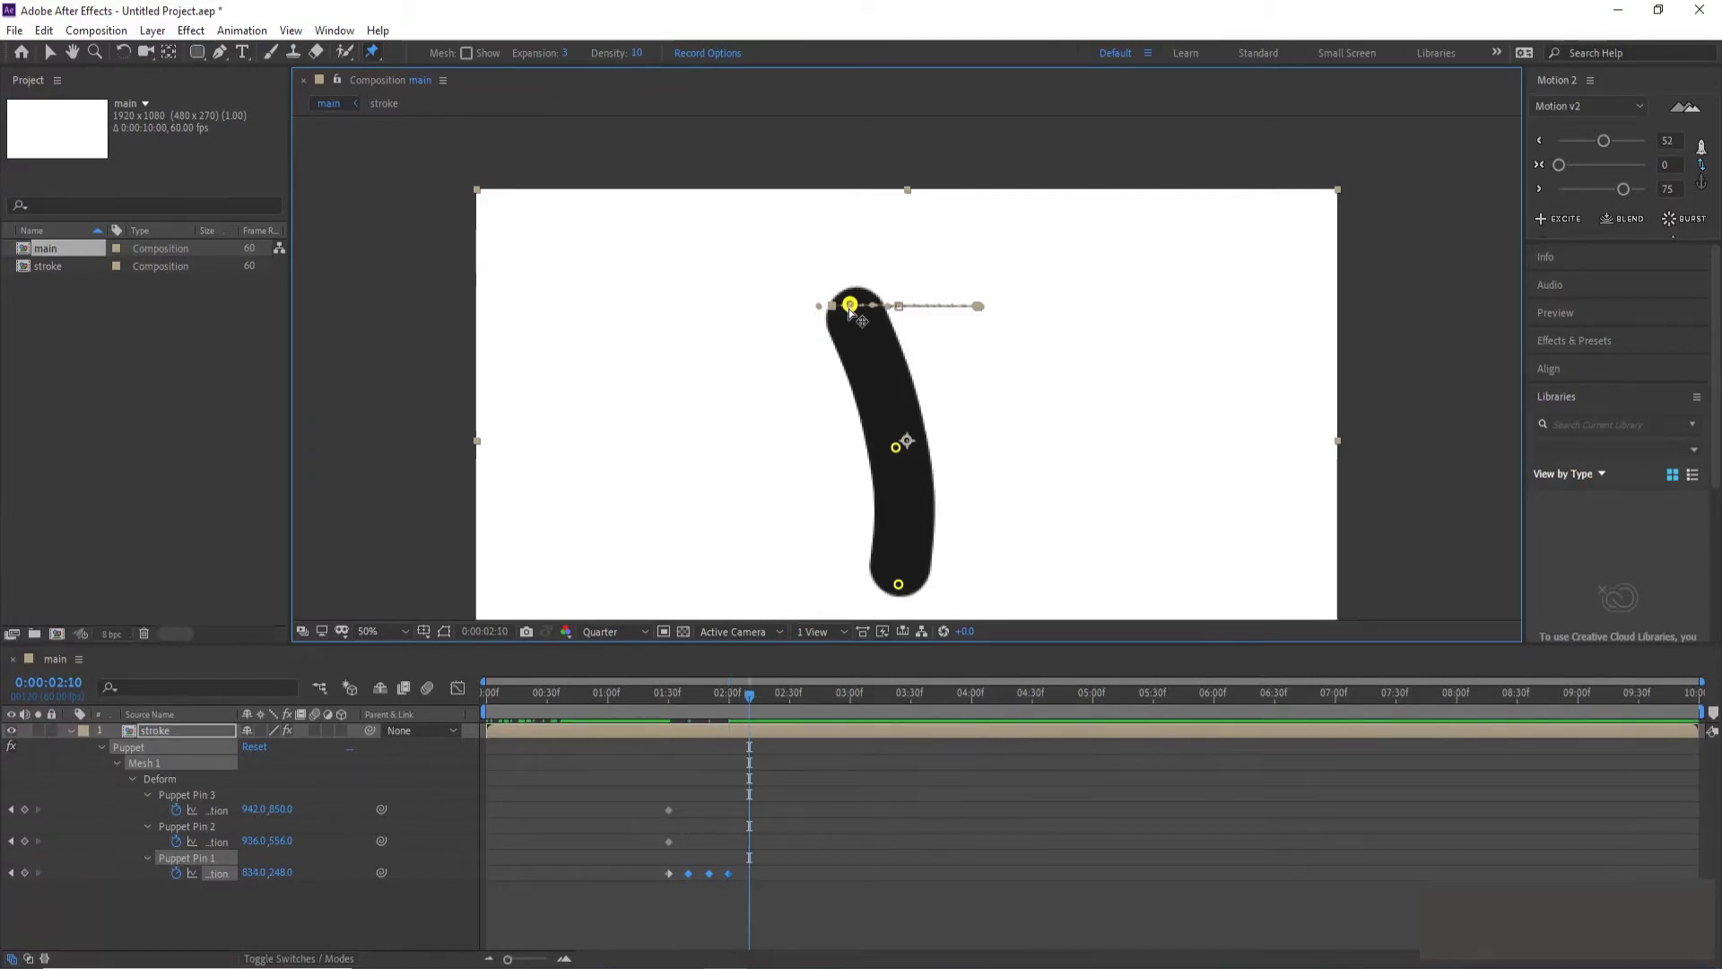
{"action": "mouse_move", "coordinate": [900, 308]}
{"action": "left_mouse_down"}
{"action": "mouse_move", "coordinate": [956, 312]}
{"action": "mouse_move", "coordinate": [867, 306]}
{"action": "mouse_move", "coordinate": [928, 308]}
{"action": "mouse_move", "coordinate": [885, 307]}
{"action": "left_mouse_up"}
{"action": "key", "text": "shift+Page_Down"}
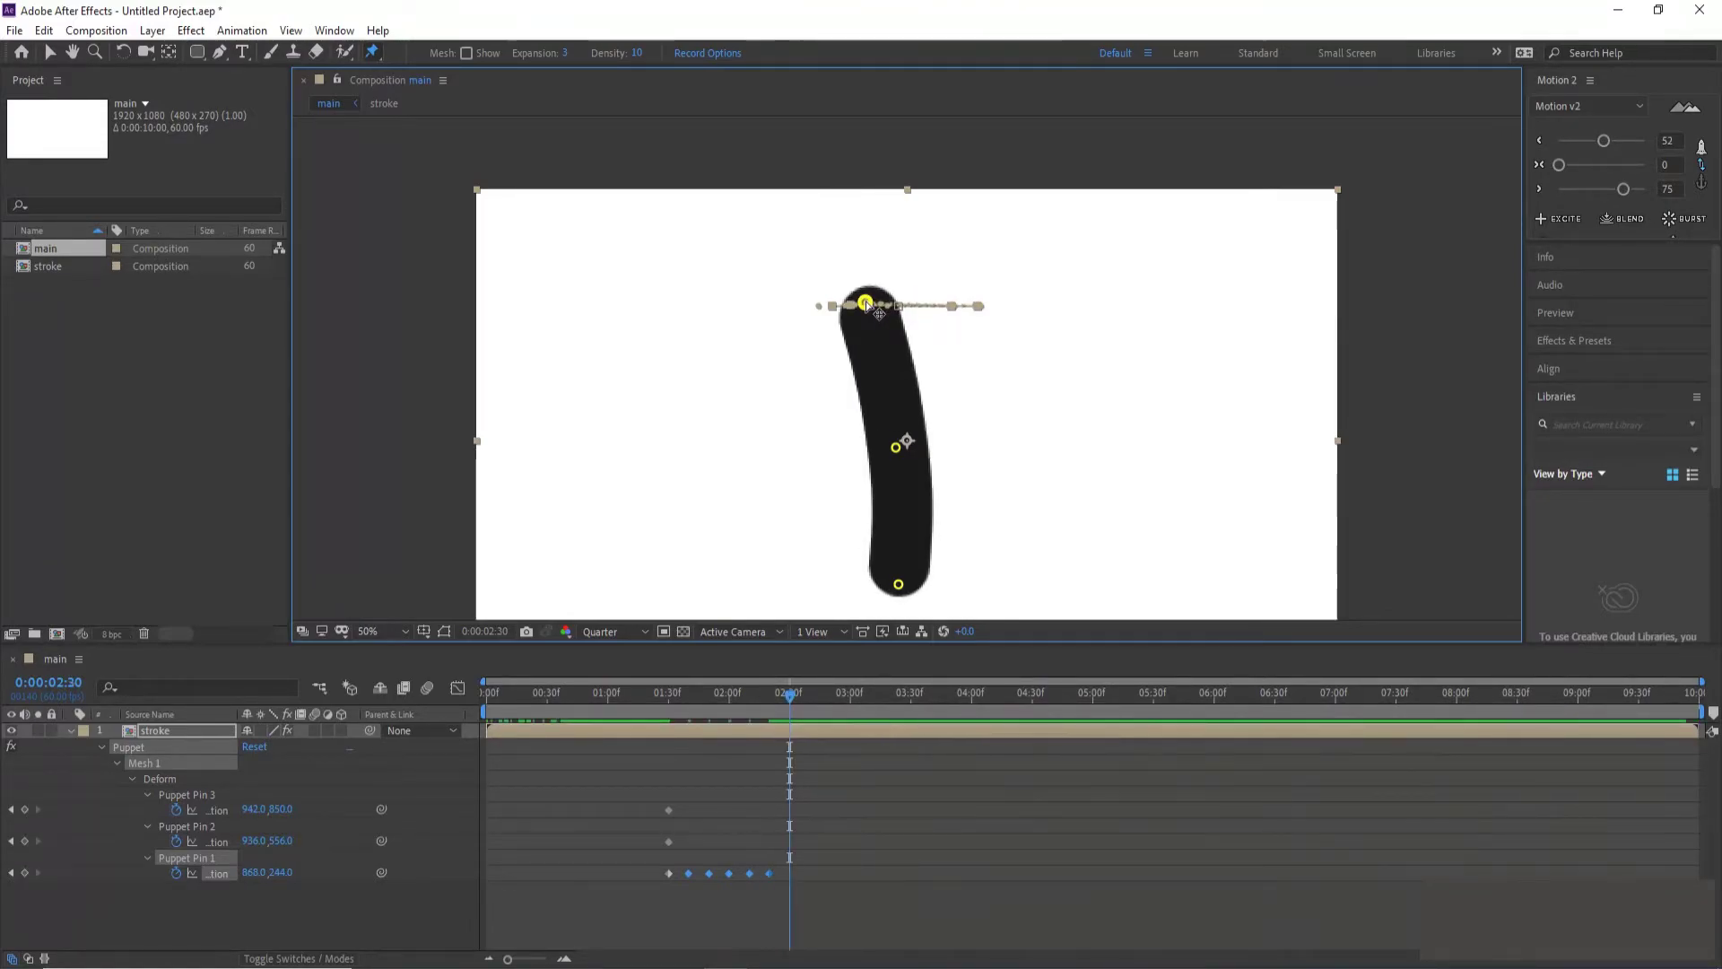
Step: Keyframe smaller top-pin swings: right of centre at 0:00:02:30, about 908, 252 at 0:00:02:40 and about 964, 252 at 0:00:02:50
{"action": "key", "text": "shift+Page_Down"}
{"action": "key", "text": "shift+Page_Down"}
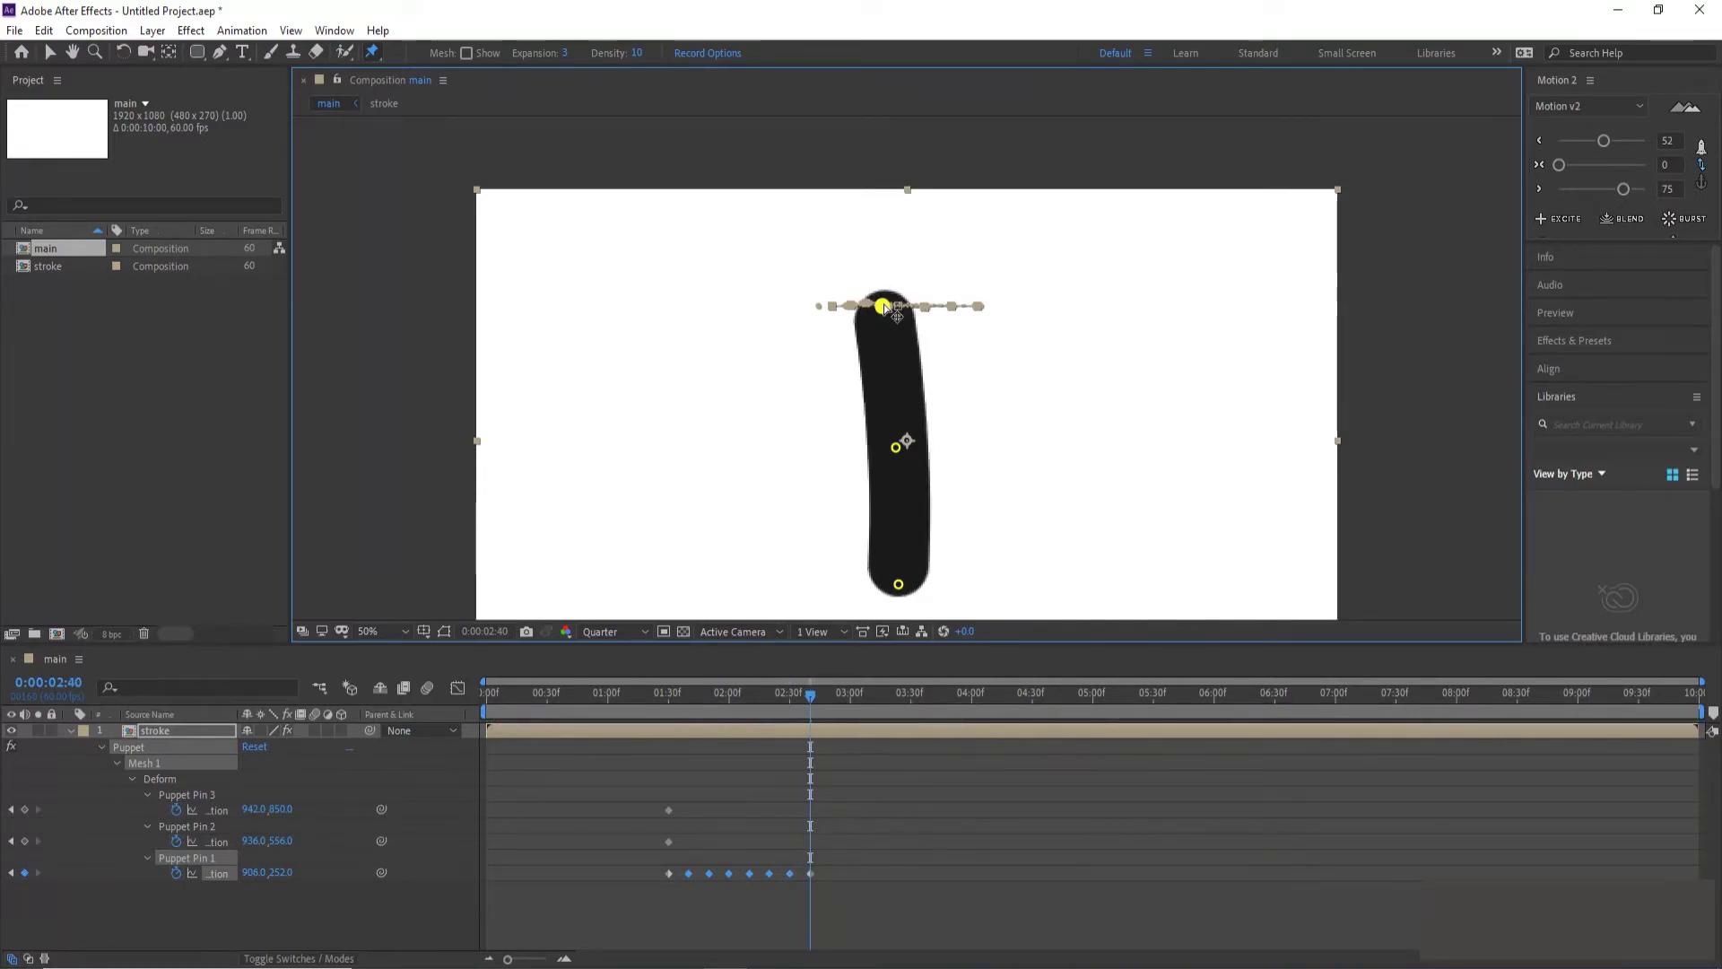
{"action": "key", "text": "shift+Page_Down"}
{"action": "left_click_drag", "start_coordinate": [884, 307], "coordinate": [912, 307]}
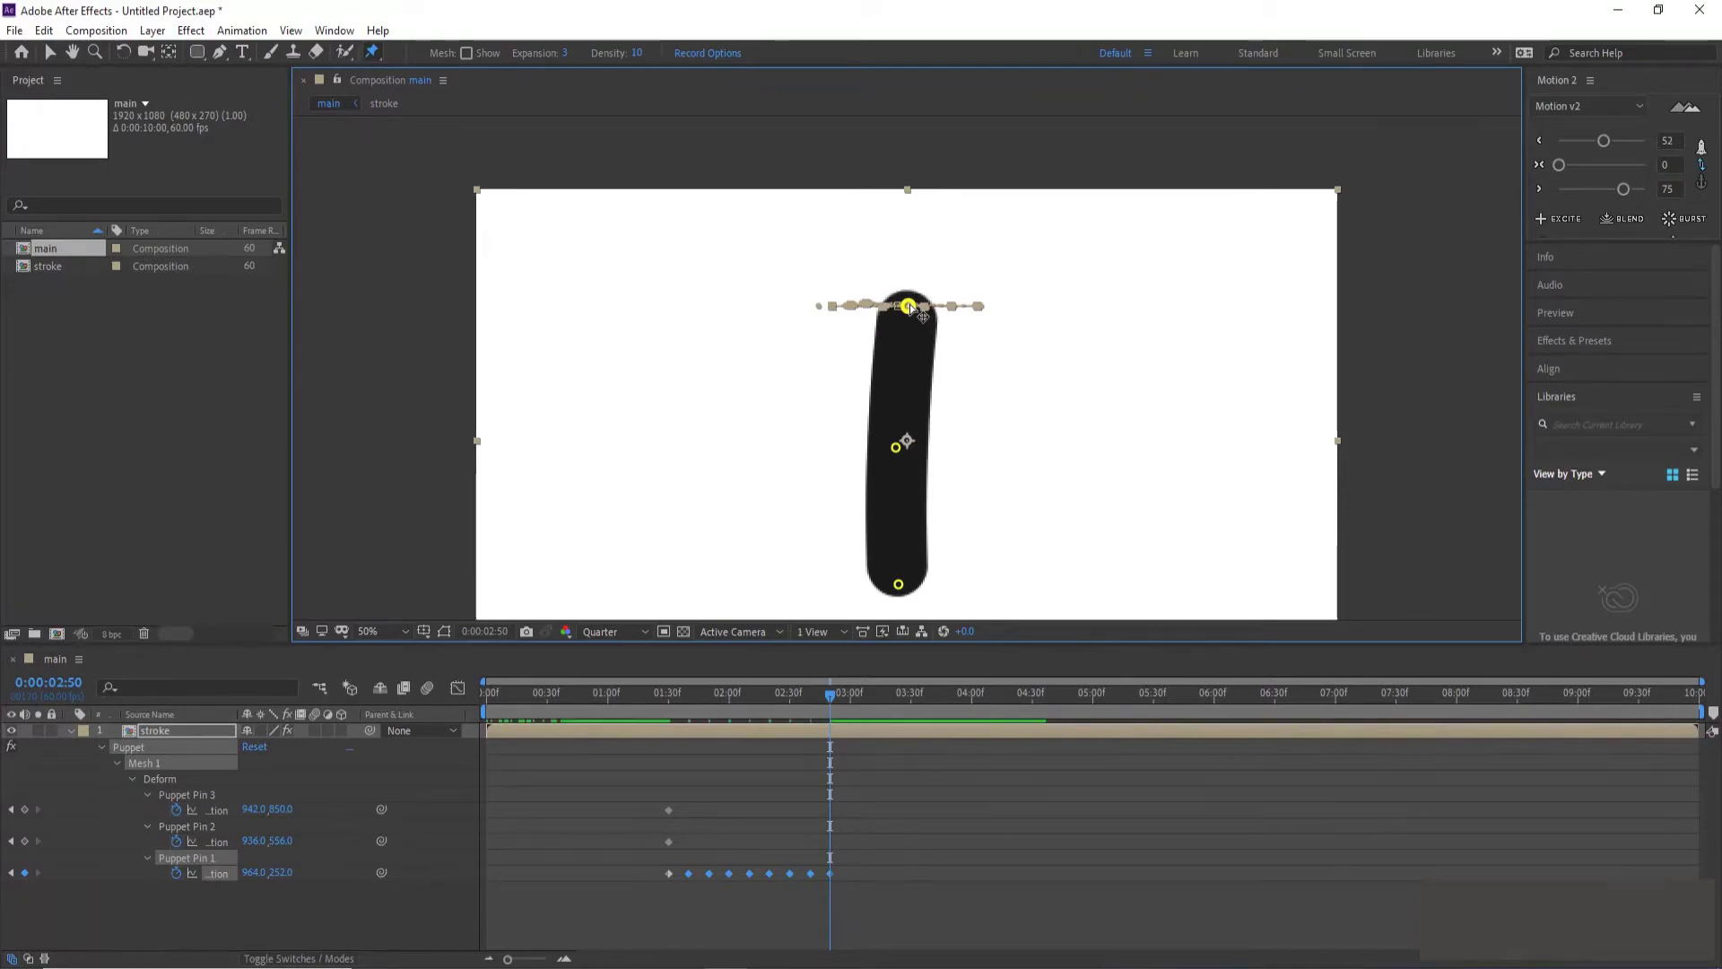
Step: Copy the three puppet pins' starting position keyframes to 0:00:03:00
{"action": "key", "text": "shift+Page_Down"}
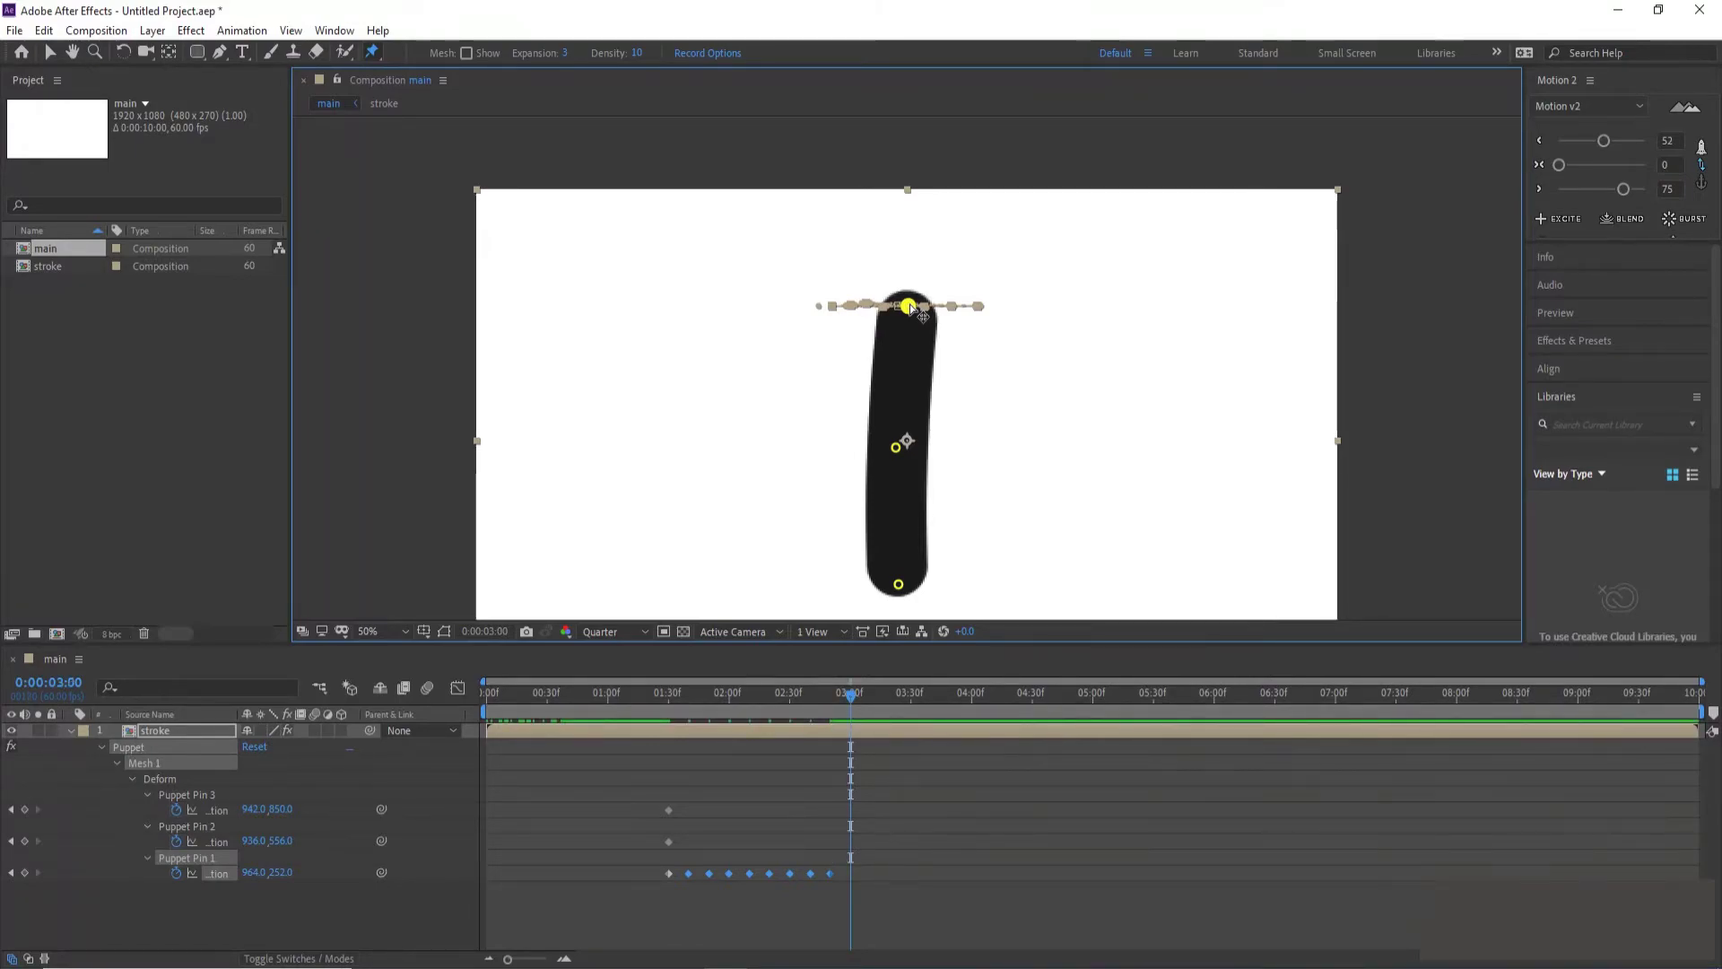
{"action": "left_click_drag", "start_coordinate": [649, 799], "coordinate": [675, 895]}
{"action": "key", "text": "ctrl+c"}
{"action": "key", "text": "ctrl+v"}
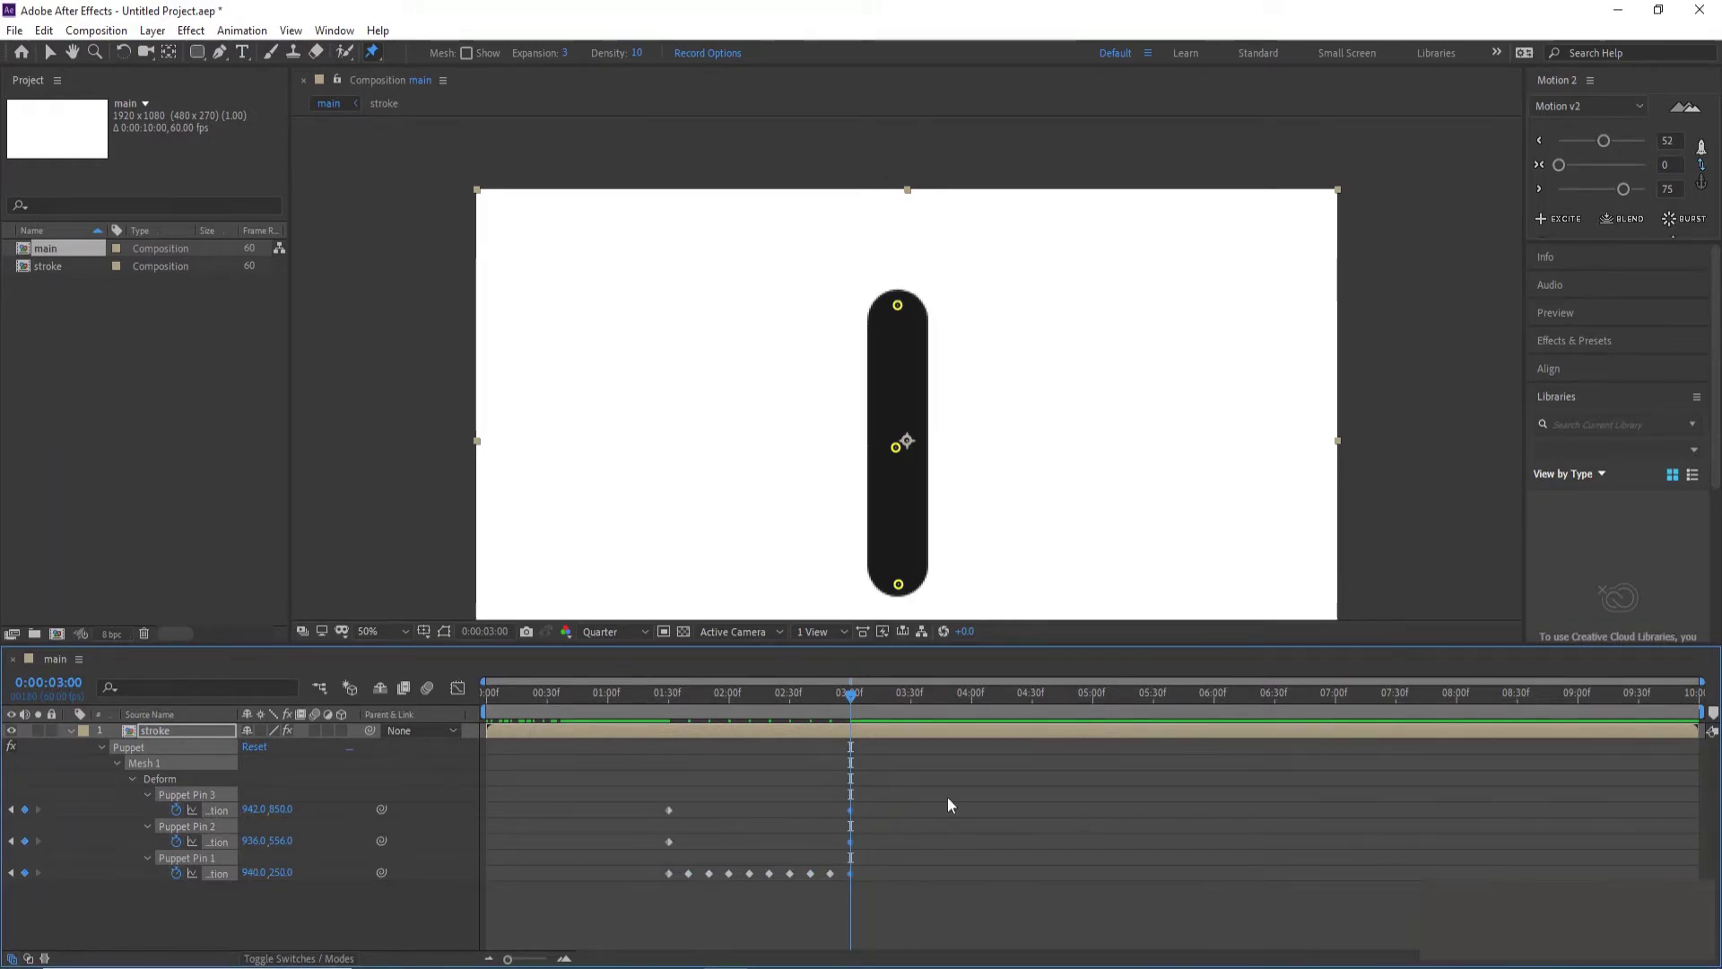
Step: Apply Easy Ease to all puppet pin keyframes and shift them together to begin at 0:00:00:00
{"action": "left_click_drag", "start_coordinate": [909, 809], "coordinate": [642, 903]}
{"action": "key", "text": "F9"}
{"action": "left_click_drag", "start_coordinate": [558, 692], "coordinate": [481, 705]}
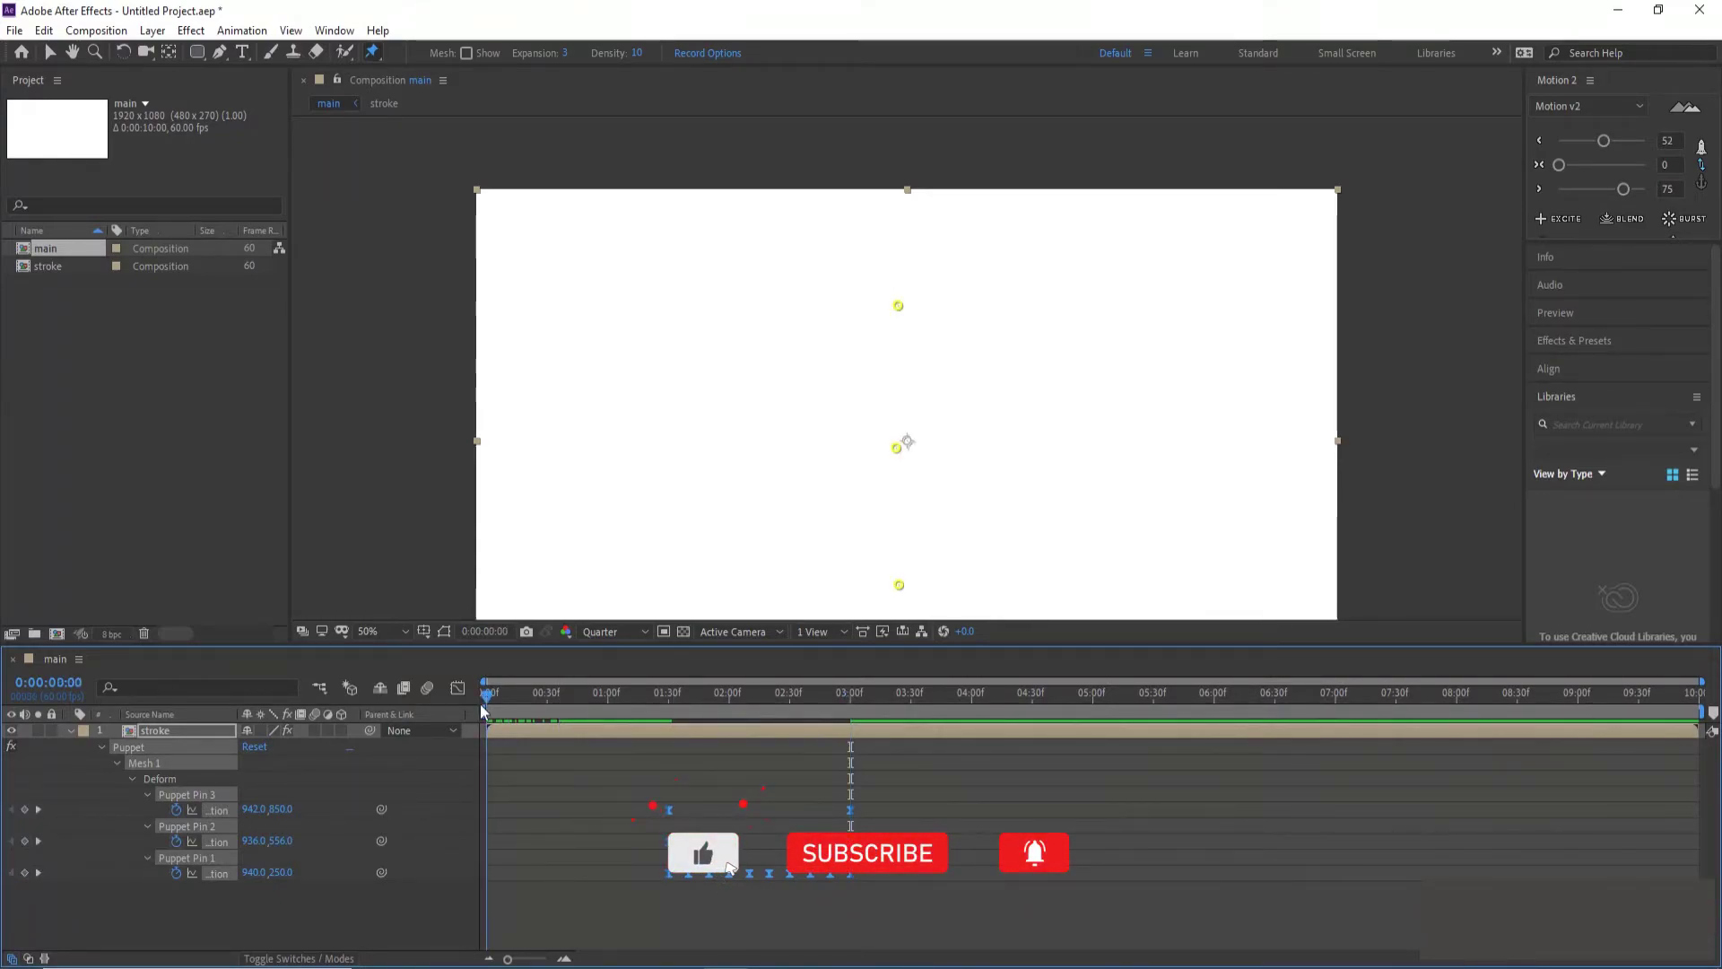
{"action": "left_click_drag", "start_coordinate": [665, 810], "coordinate": [487, 815]}
Step: Preview the bending stroke animation from the first frame
{"action": "key", "text": "space"}
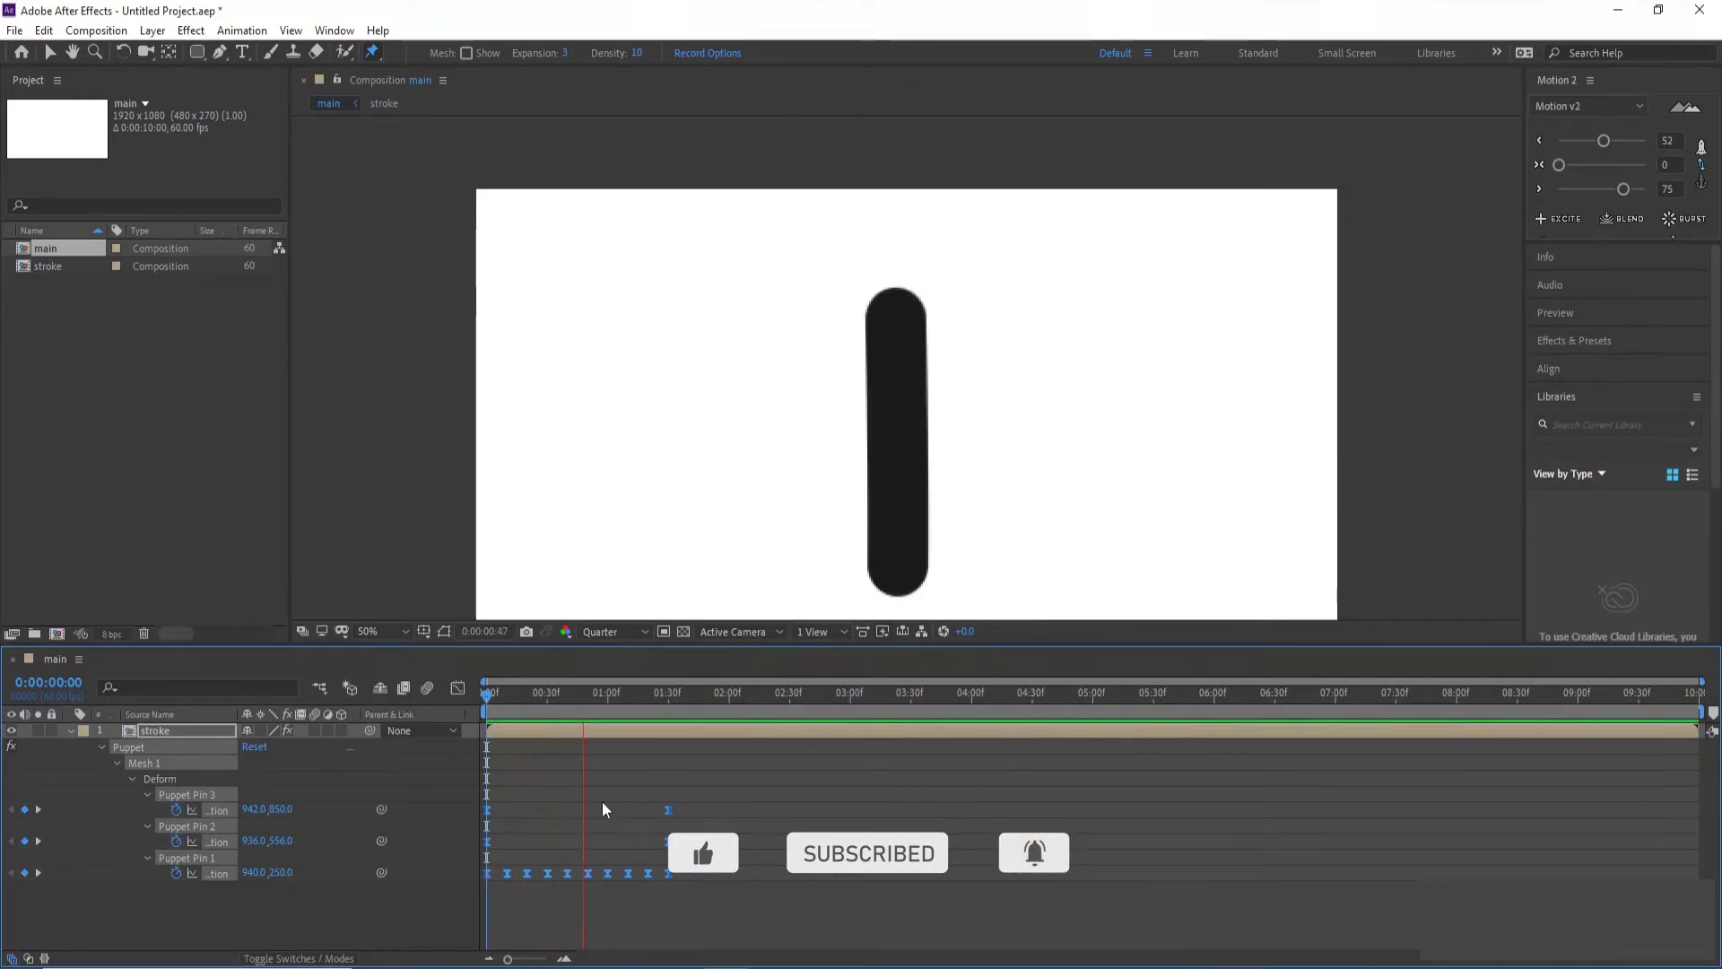
{"action": "key", "text": "space"}
{"action": "key", "text": "space"}
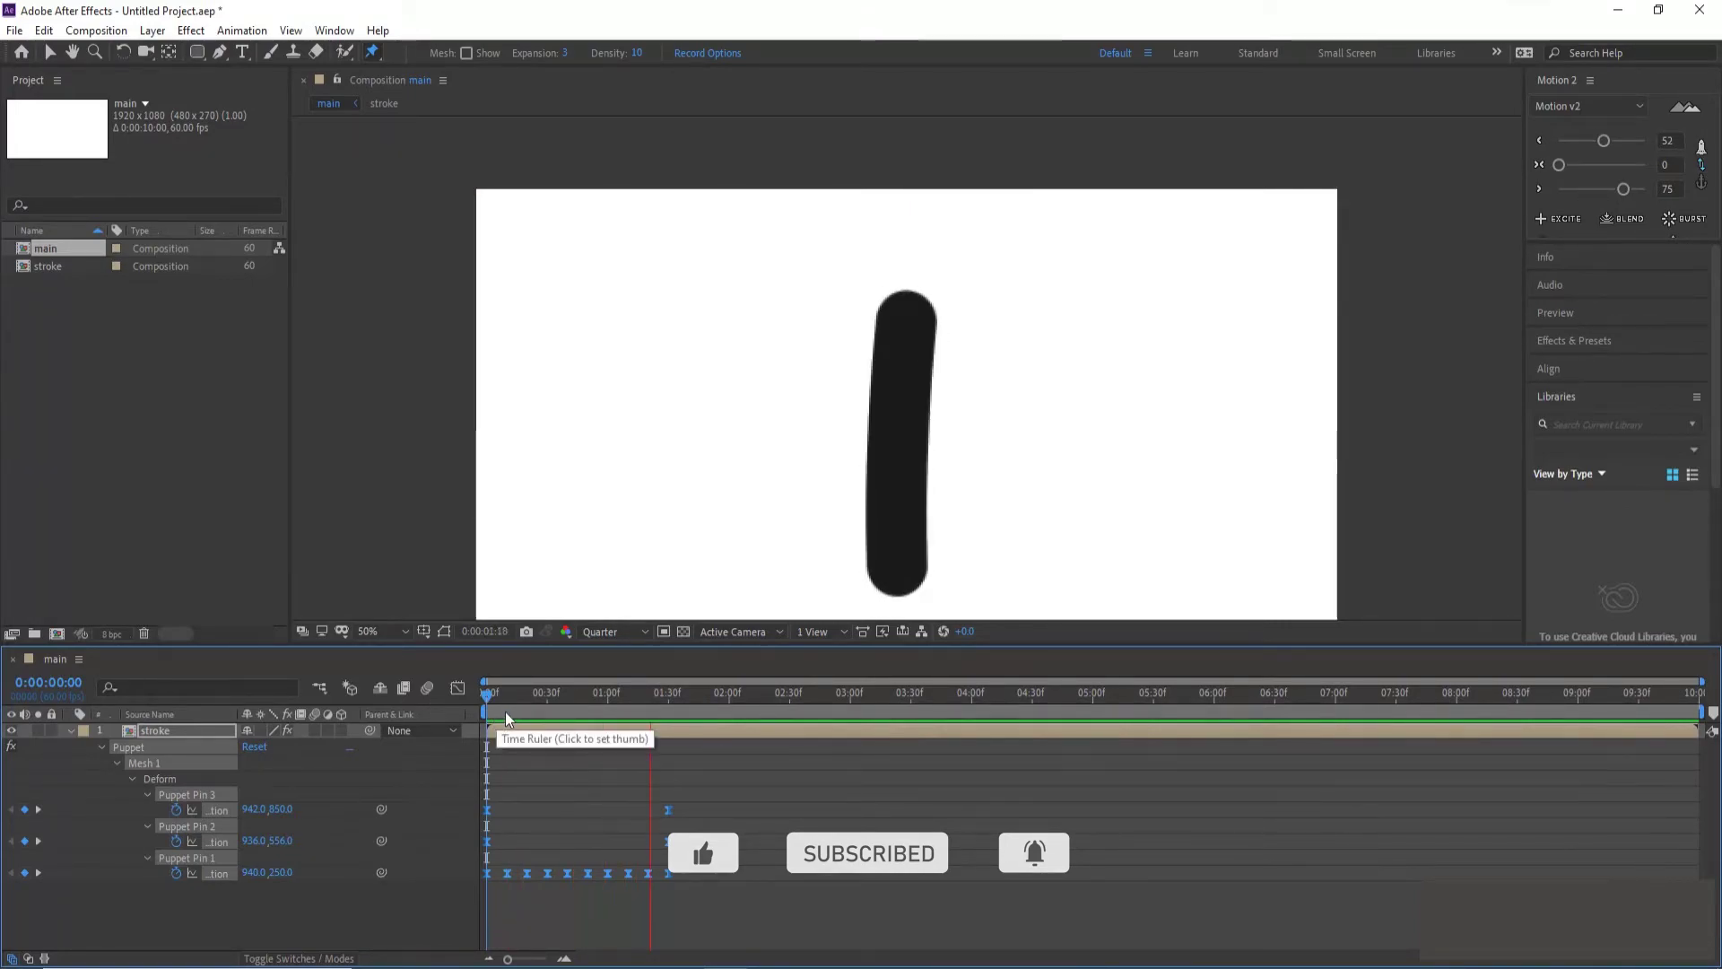
{"action": "key", "text": "shift+space"}
Step: Return to the first frame, collapse the stroke layer and duplicate it five times
{"action": "left_click_drag", "start_coordinate": [685, 692], "coordinate": [412, 705]}
{"action": "left_click", "coordinate": [70, 730]}
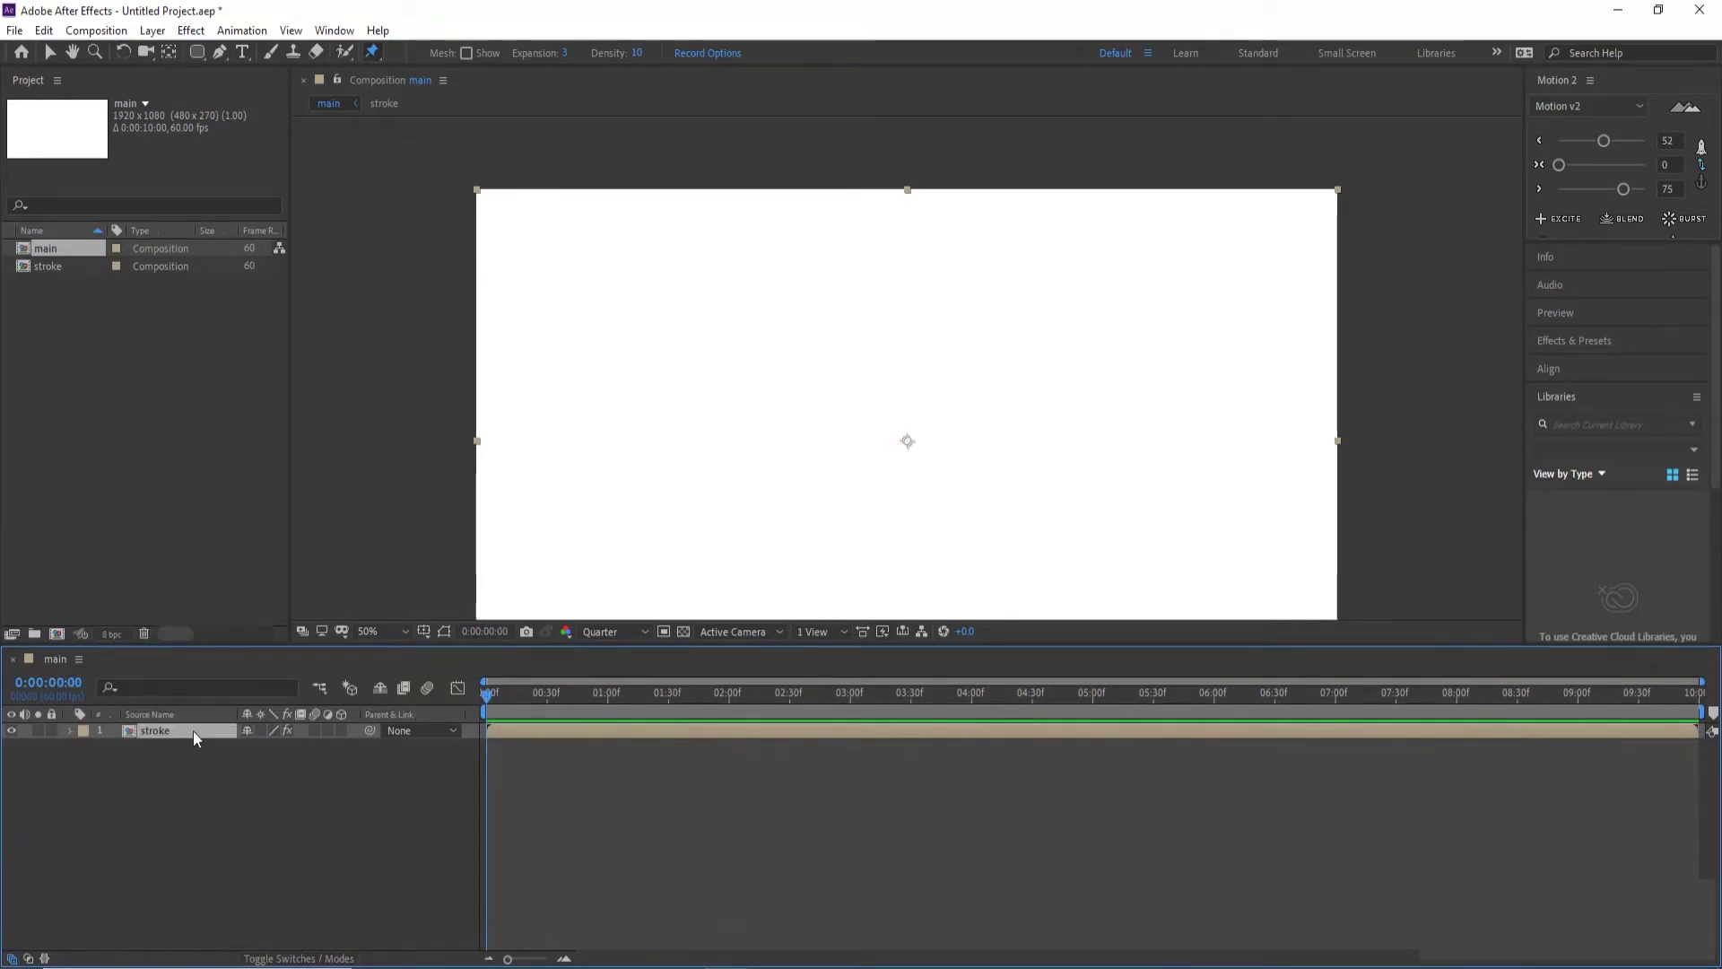
{"action": "key", "text": "ctrl+d"}
{"action": "key", "text": "ctrl+d"}
{"action": "key", "text": "ctrl+d"}
{"action": "key", "text": "ctrl+d"}
{"action": "key", "text": "ctrl+d"}
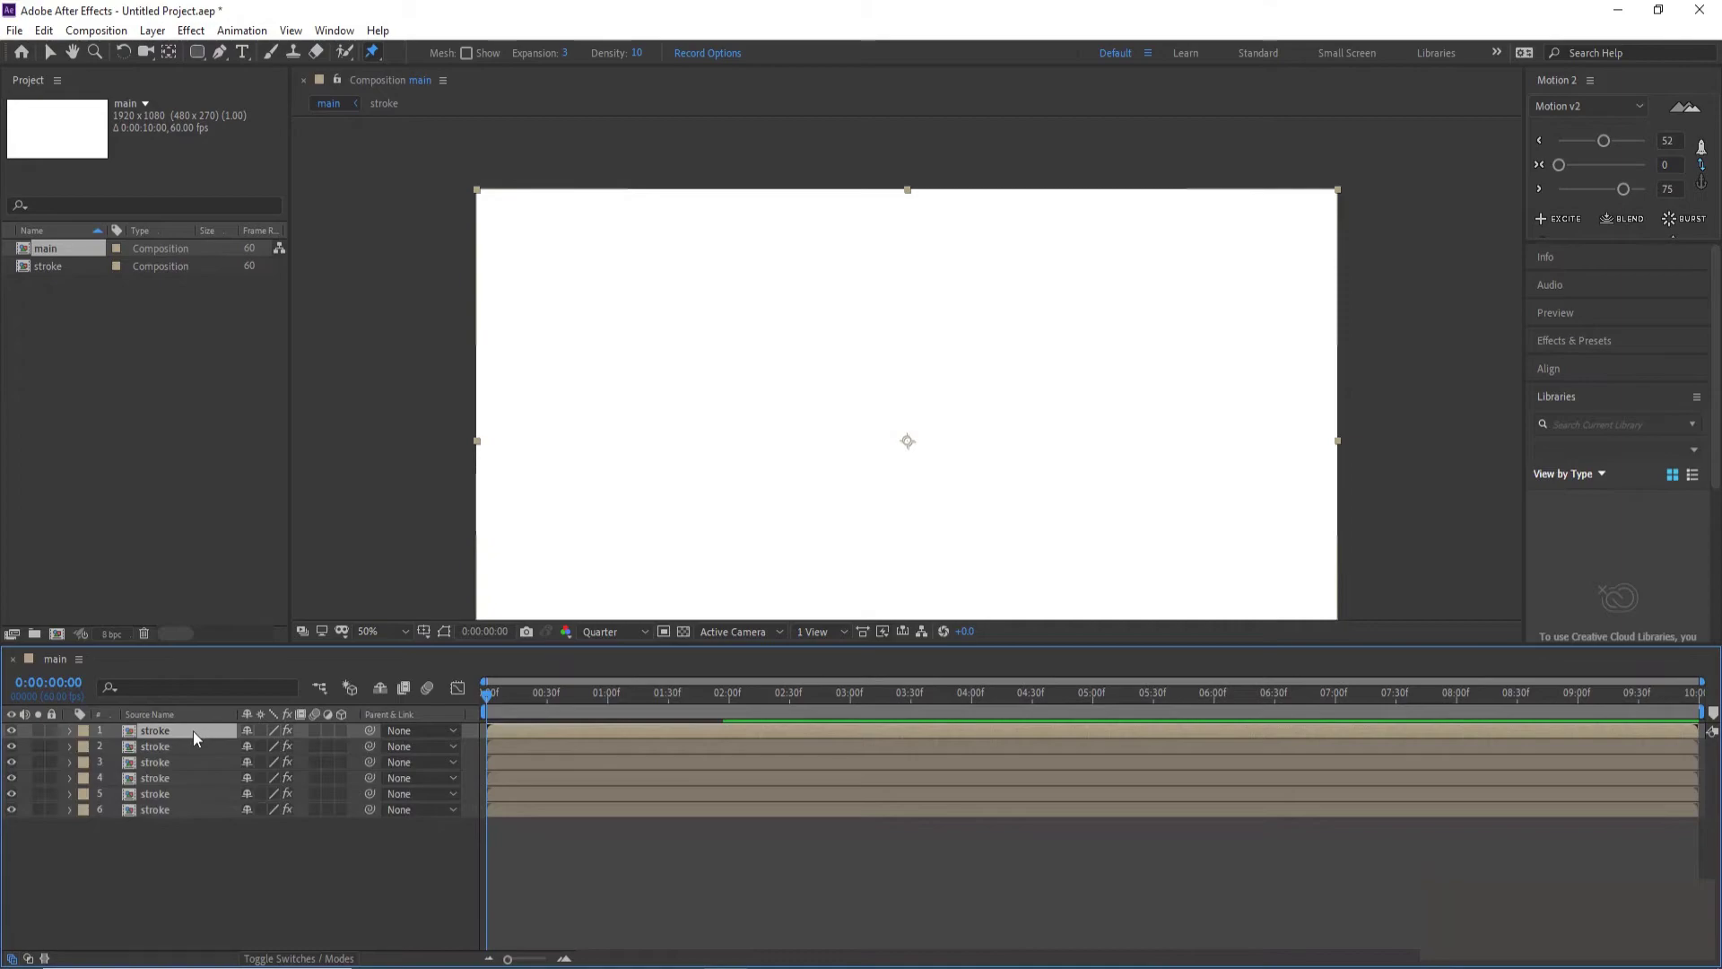
Step: Set stroke layer 5 to start at 0:00:00:03
{"action": "left_click", "coordinate": [498, 795]}
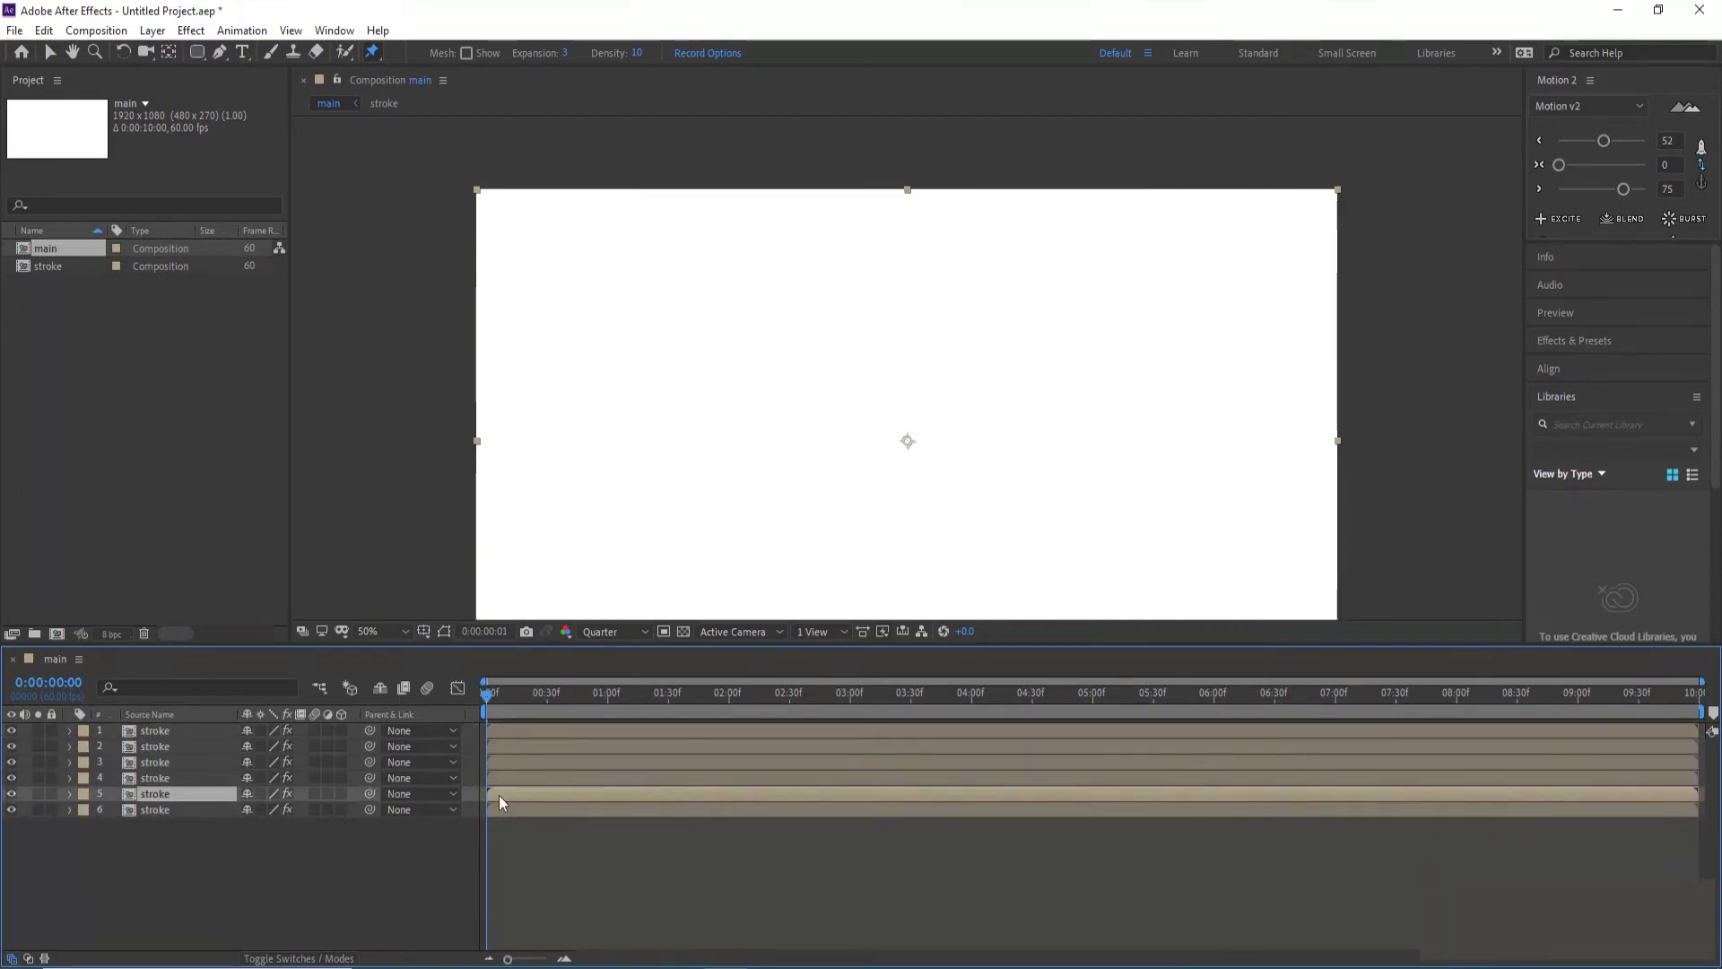
{"action": "key", "text": "Page_Down"}
{"action": "key", "text": "Page_Down"}
{"action": "key", "text": "Page_Down"}
{"action": "key", "text": "bracketleft"}
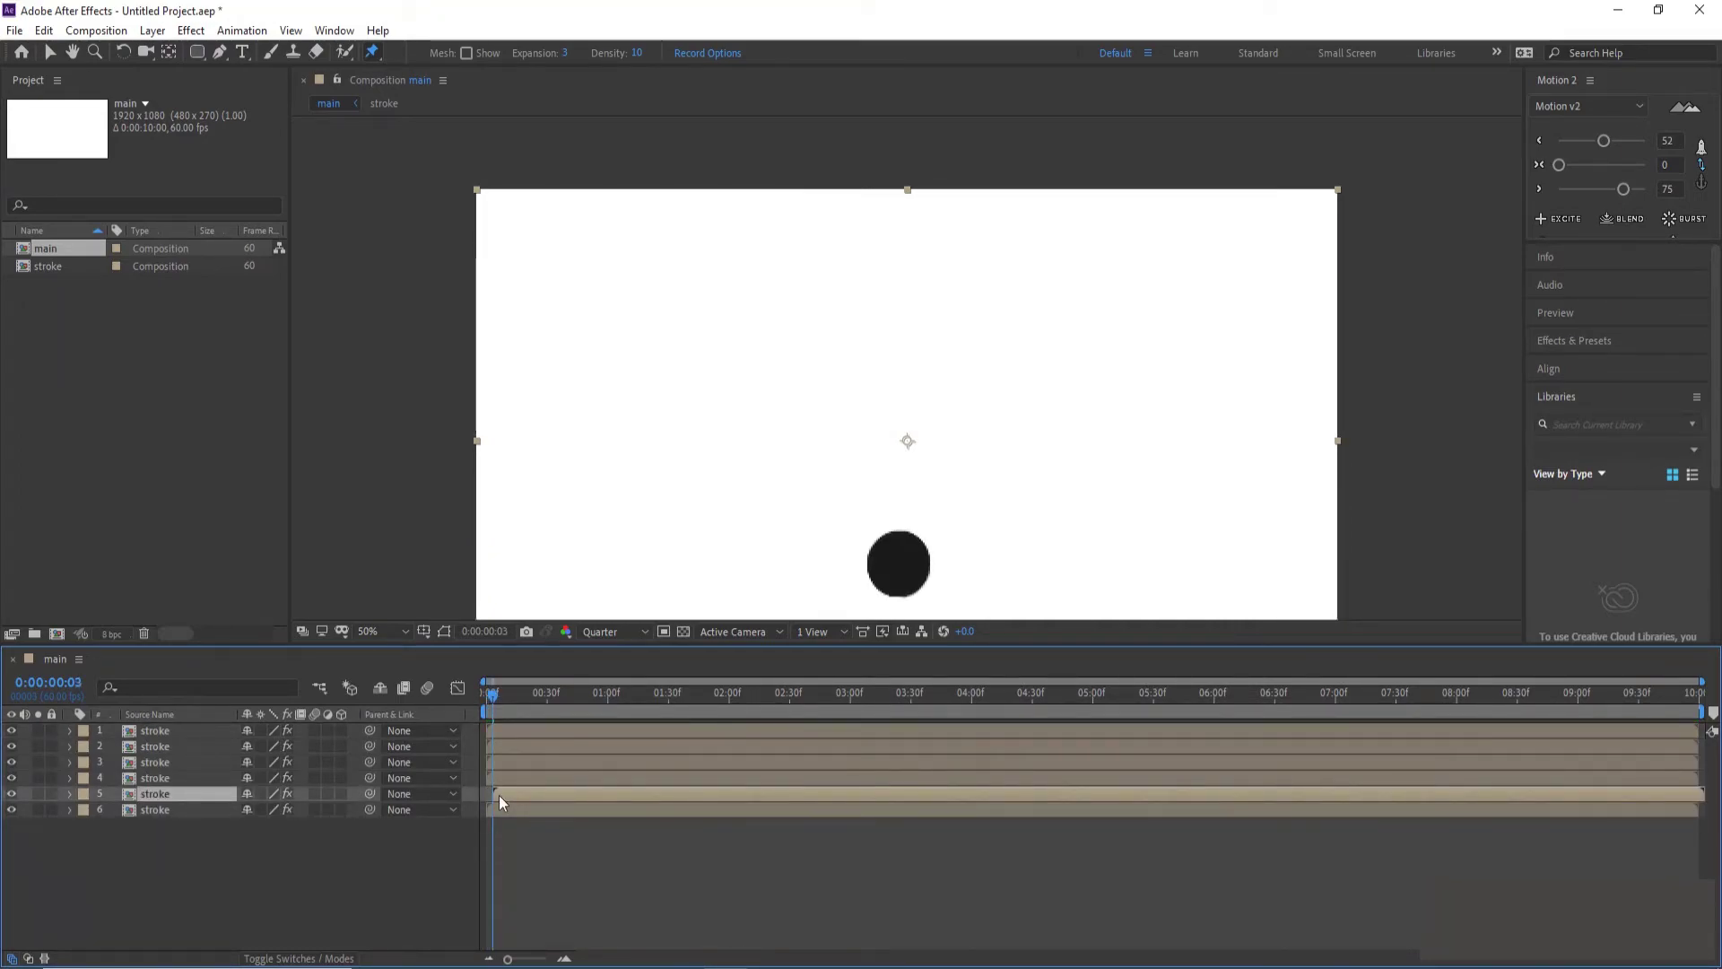
Step: Set stroke layer 4 to start at 0:00:00:06
{"action": "key", "text": "Page_Down"}
{"action": "key", "text": "Page_Down"}
{"action": "key", "text": "Page_Down"}
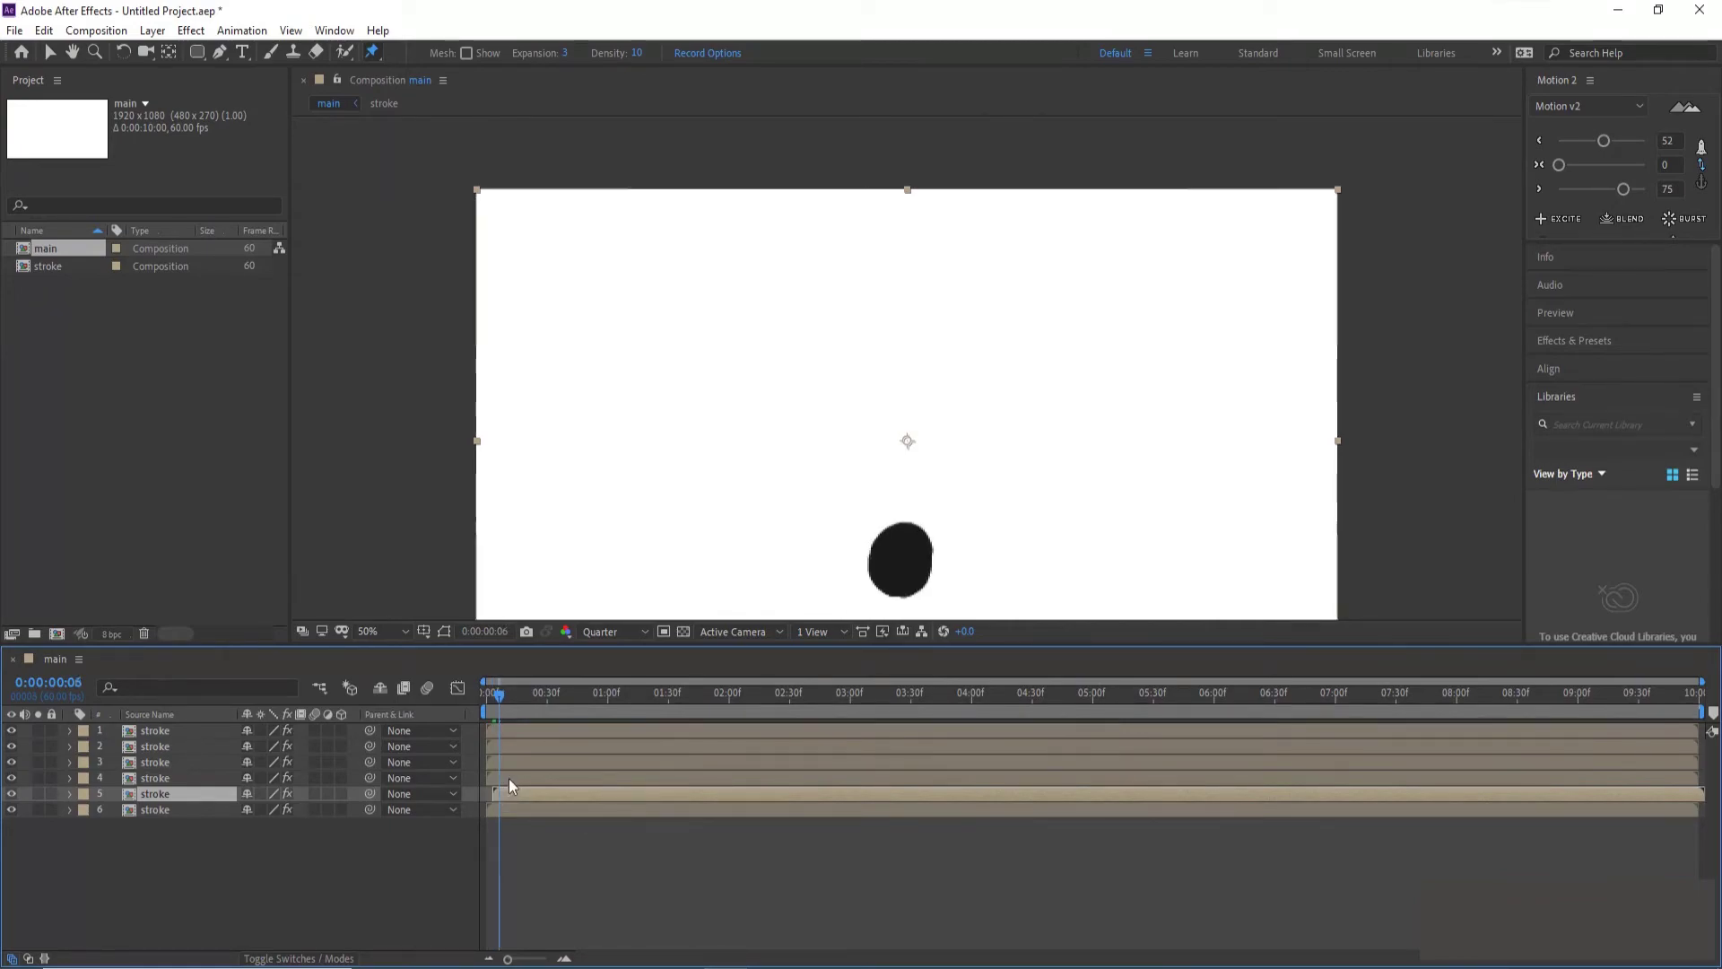
{"action": "left_click", "coordinate": [515, 778]}
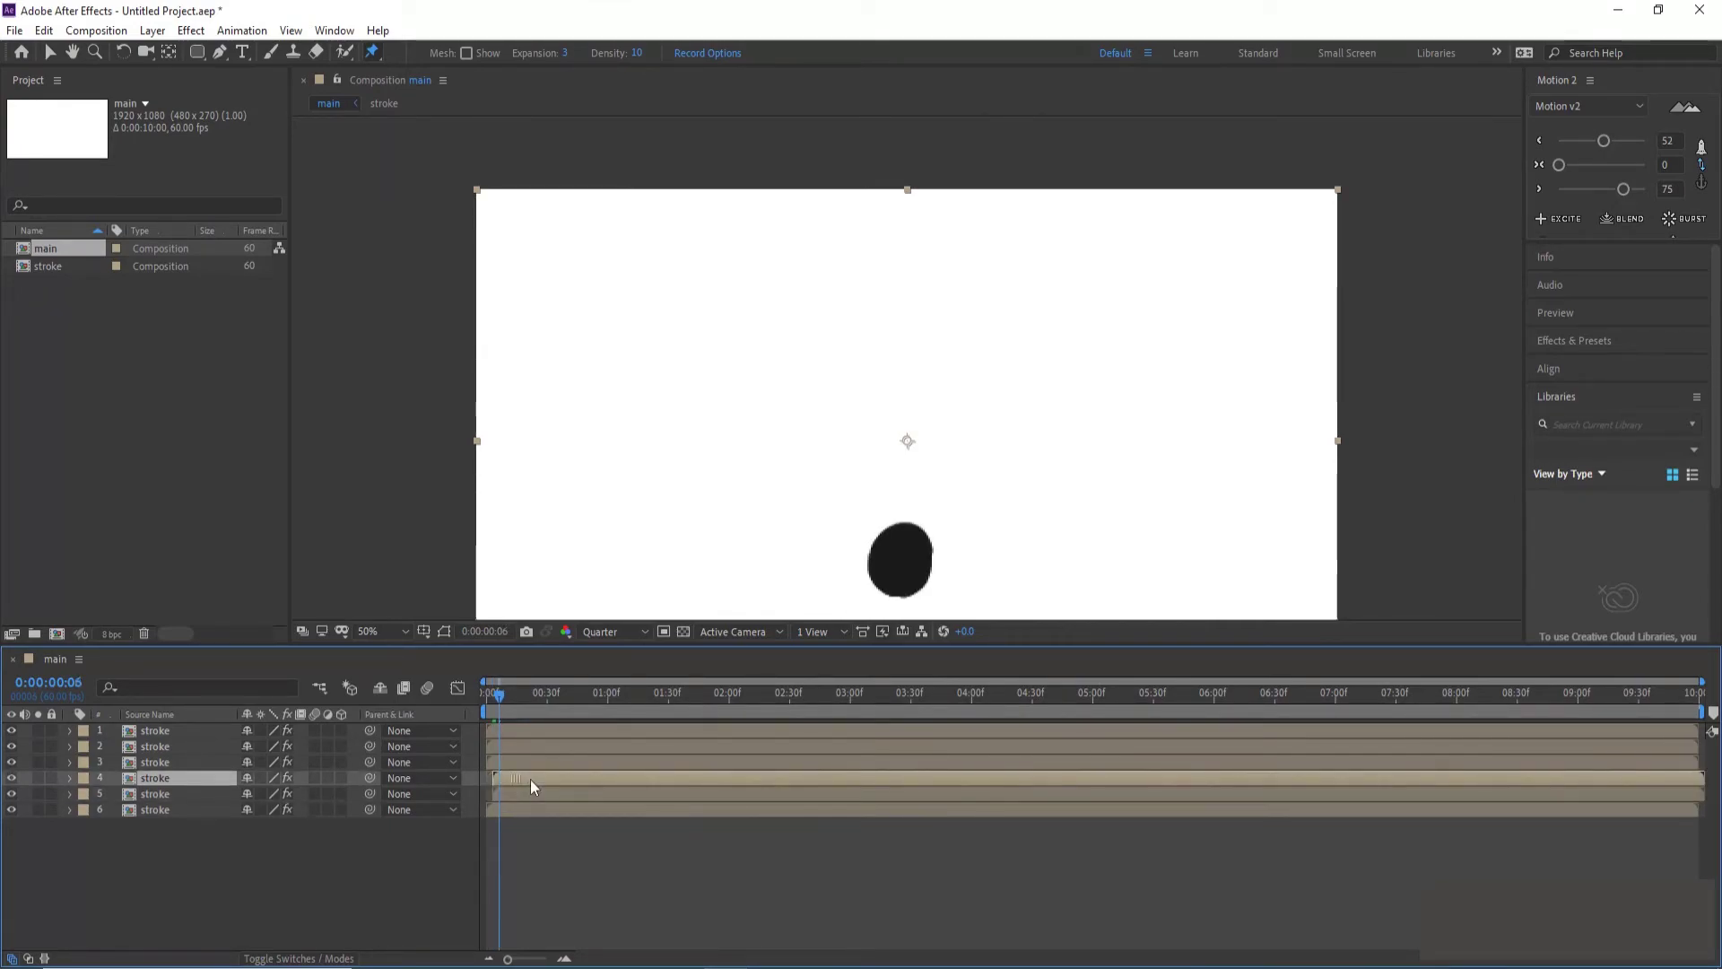
{"action": "key", "text": "bracketleft"}
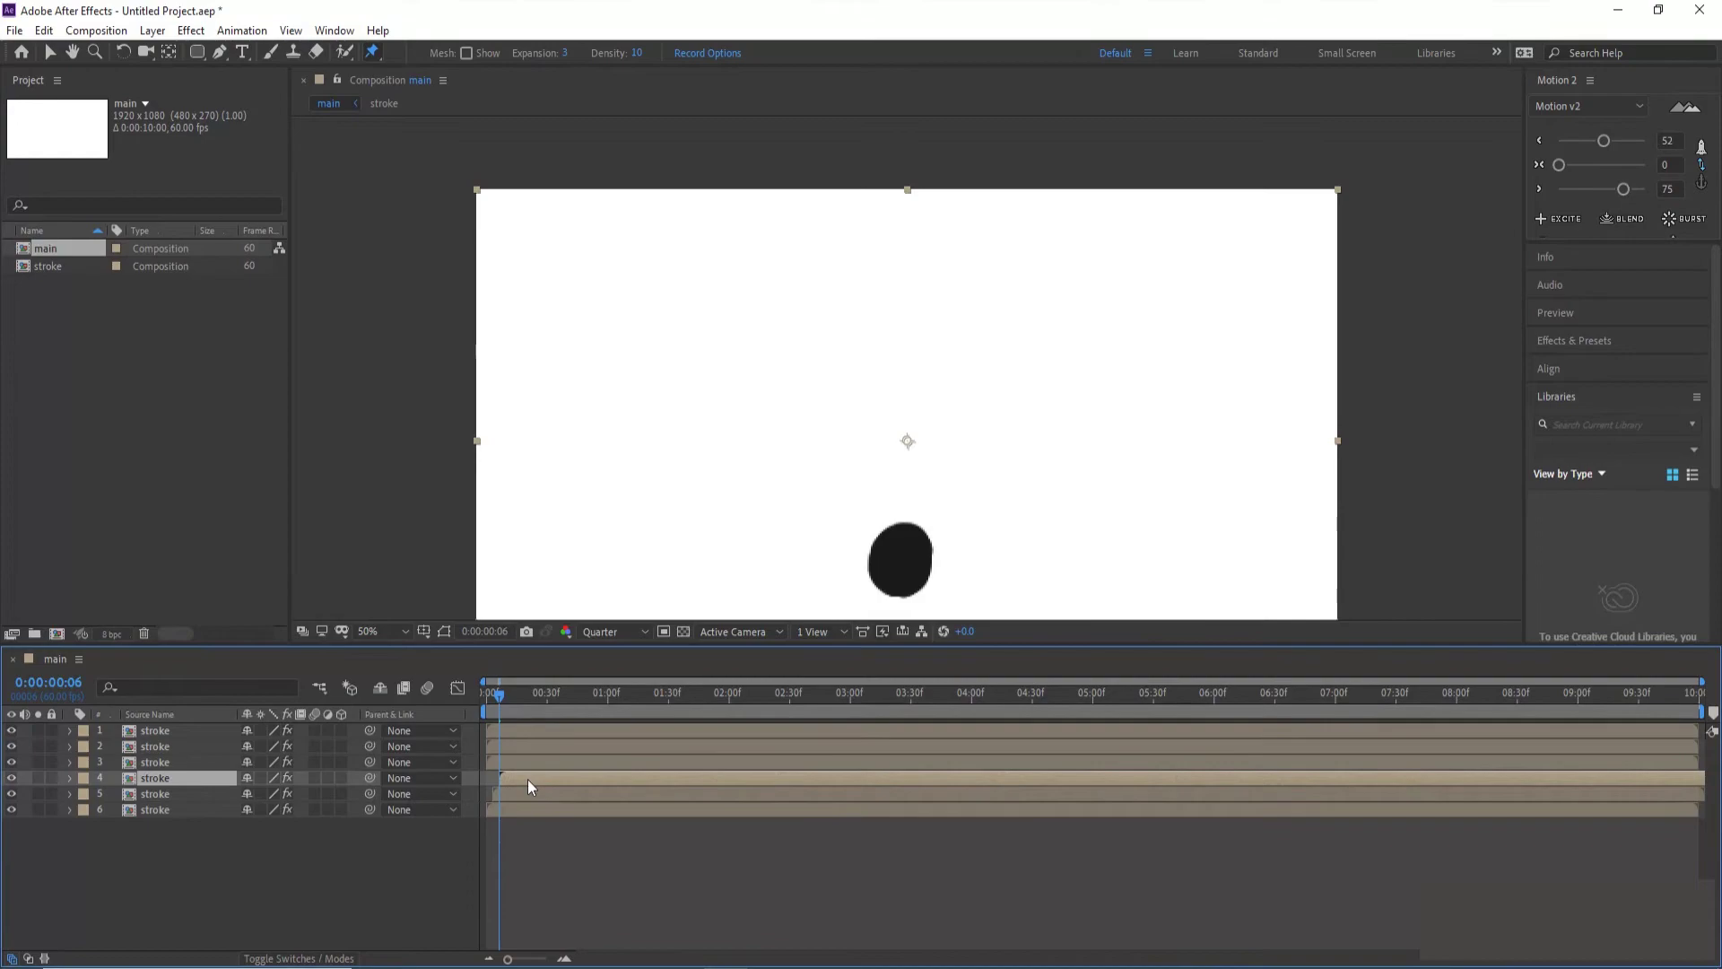
Step: Offset stroke layer 3 three frames further, starting it at 0:00:00:09
{"action": "left_click", "coordinate": [520, 759]}
{"action": "key", "text": "Page_Down"}
{"action": "key", "text": "Page_Down"}
{"action": "key", "text": "Page_Down"}
{"action": "key", "text": "bracketleft"}
Step: Offset stroke layer 2 by another three frames, starting it at 0:00:00:12
{"action": "key", "text": "ctrl+Up"}
{"action": "key", "text": "Page_Down"}
{"action": "key", "text": "Page_Down"}
{"action": "key", "text": "Page_Down"}
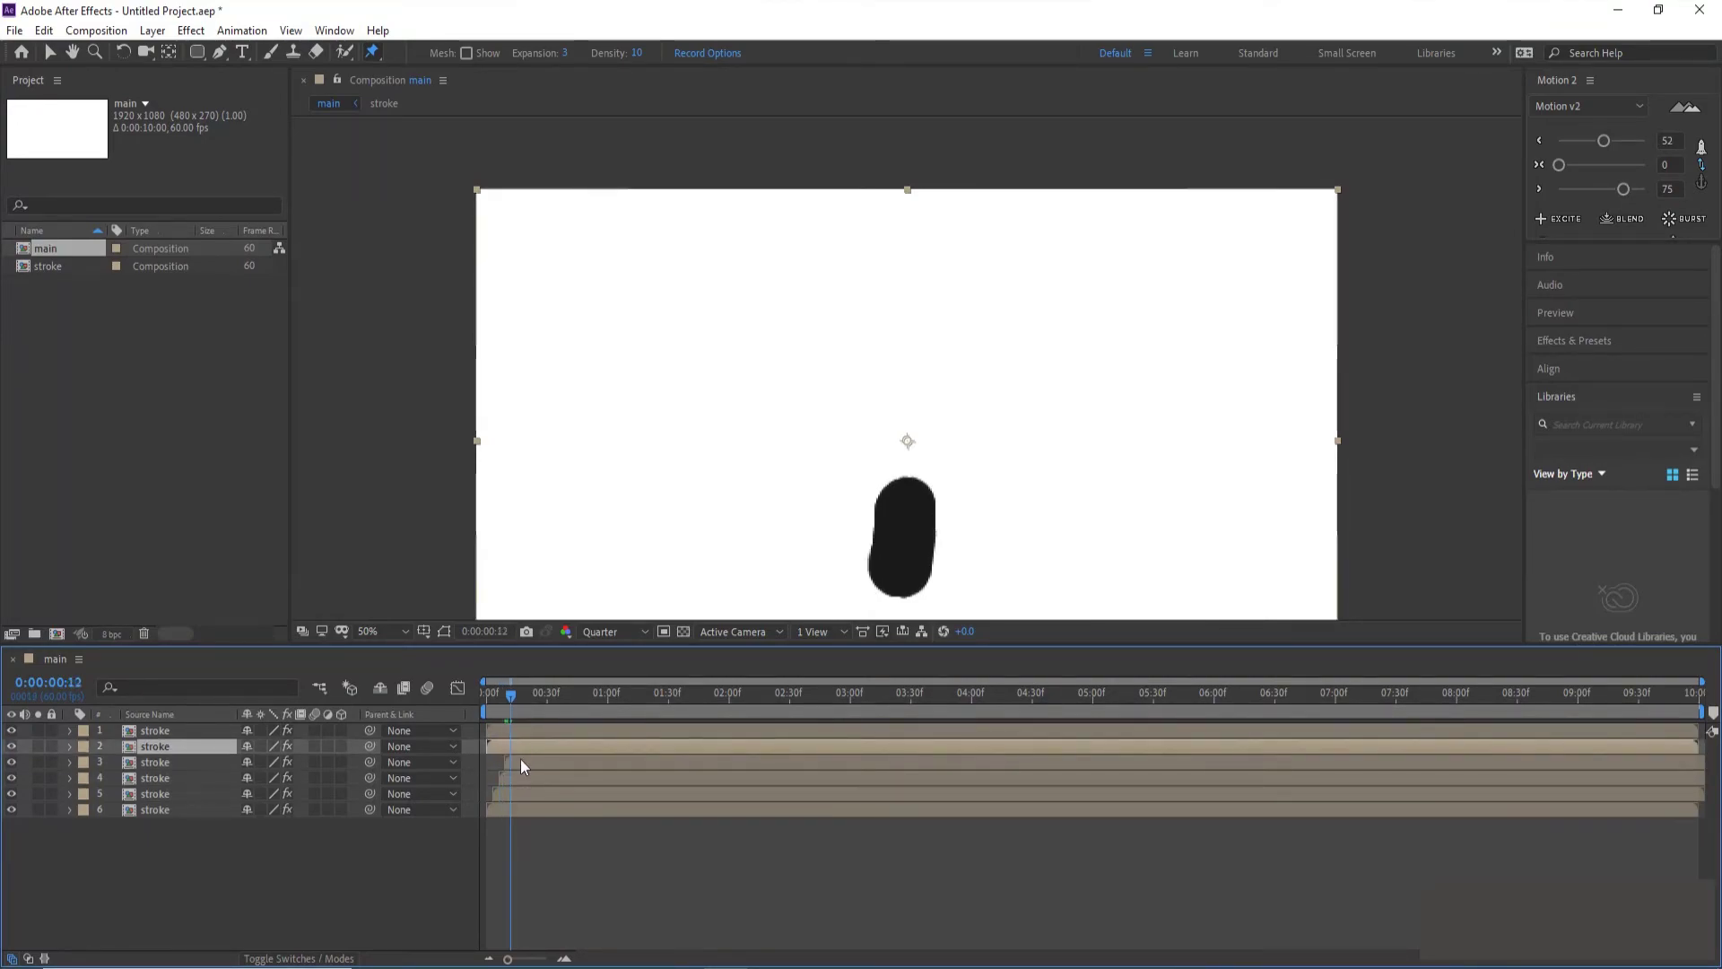
{"action": "key", "text": "bracketleft"}
Step: Set the topmost stroke layer to start at 0:00:00:15
{"action": "left_click", "coordinate": [524, 733]}
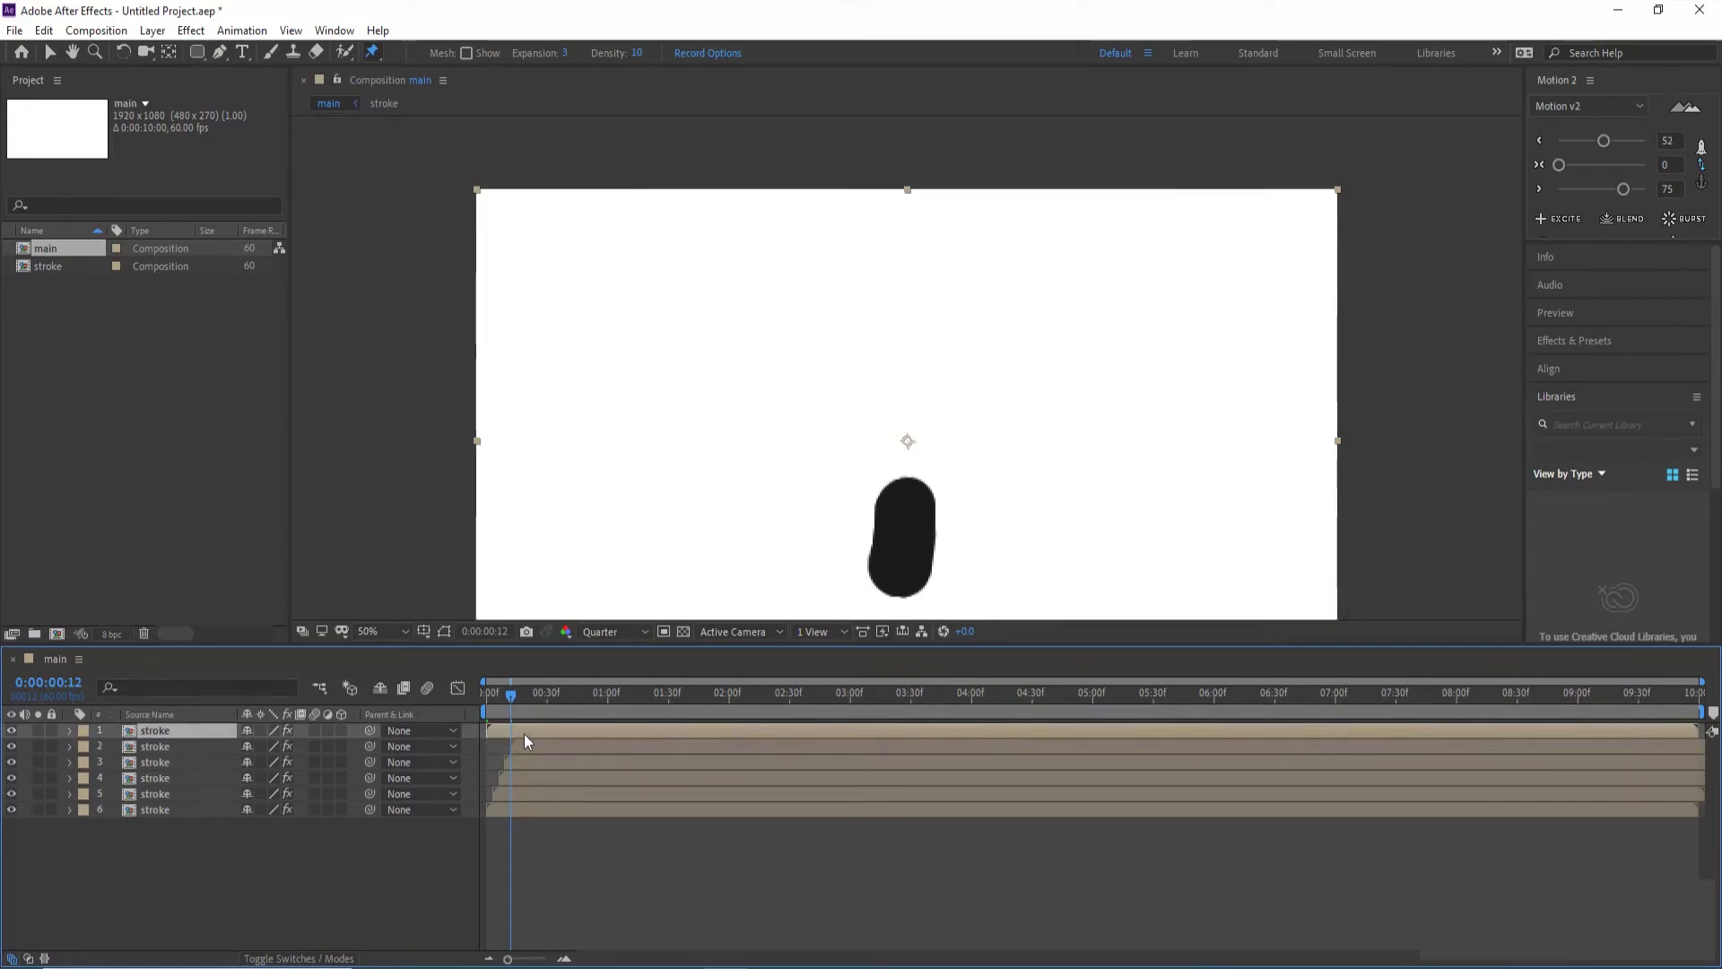
{"action": "key", "text": "Page_Down"}
{"action": "key", "text": "Page_Down"}
{"action": "key", "text": "Page_Down"}
{"action": "key", "text": "bracketleft"}
Step: Apply the Fill effect to stroke layers 2 through 6
{"action": "left_click", "coordinate": [535, 745]}
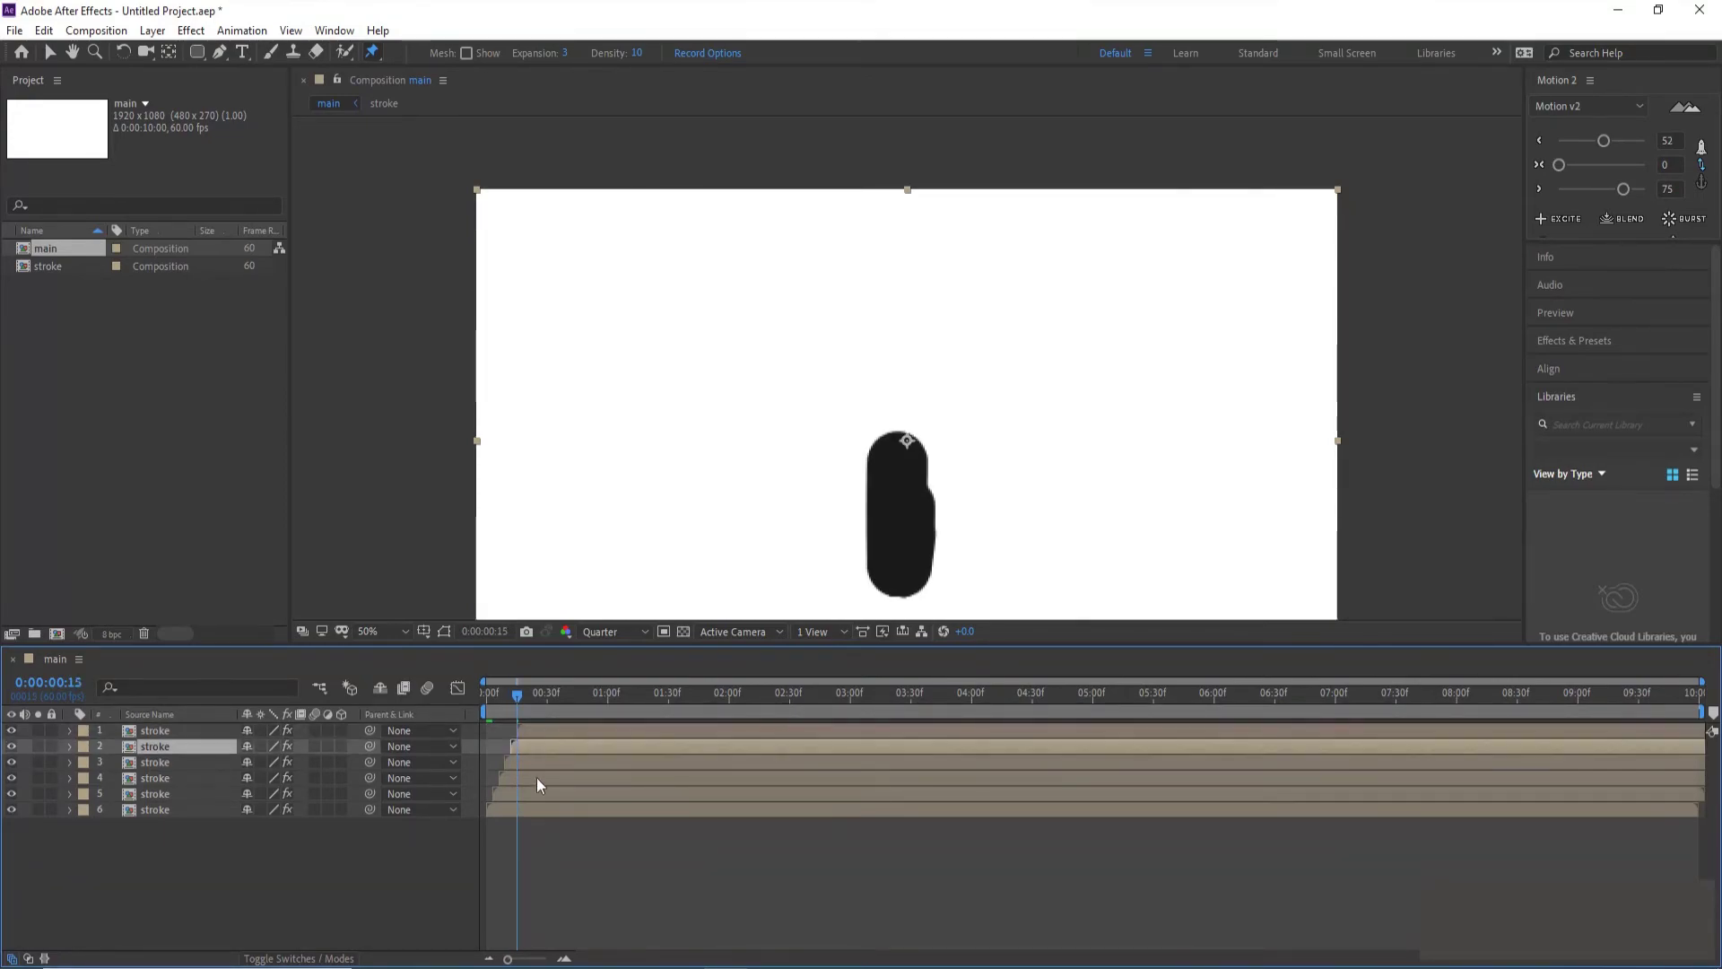
{"action": "left_click", "coordinate": [530, 812], "text": "shift"}
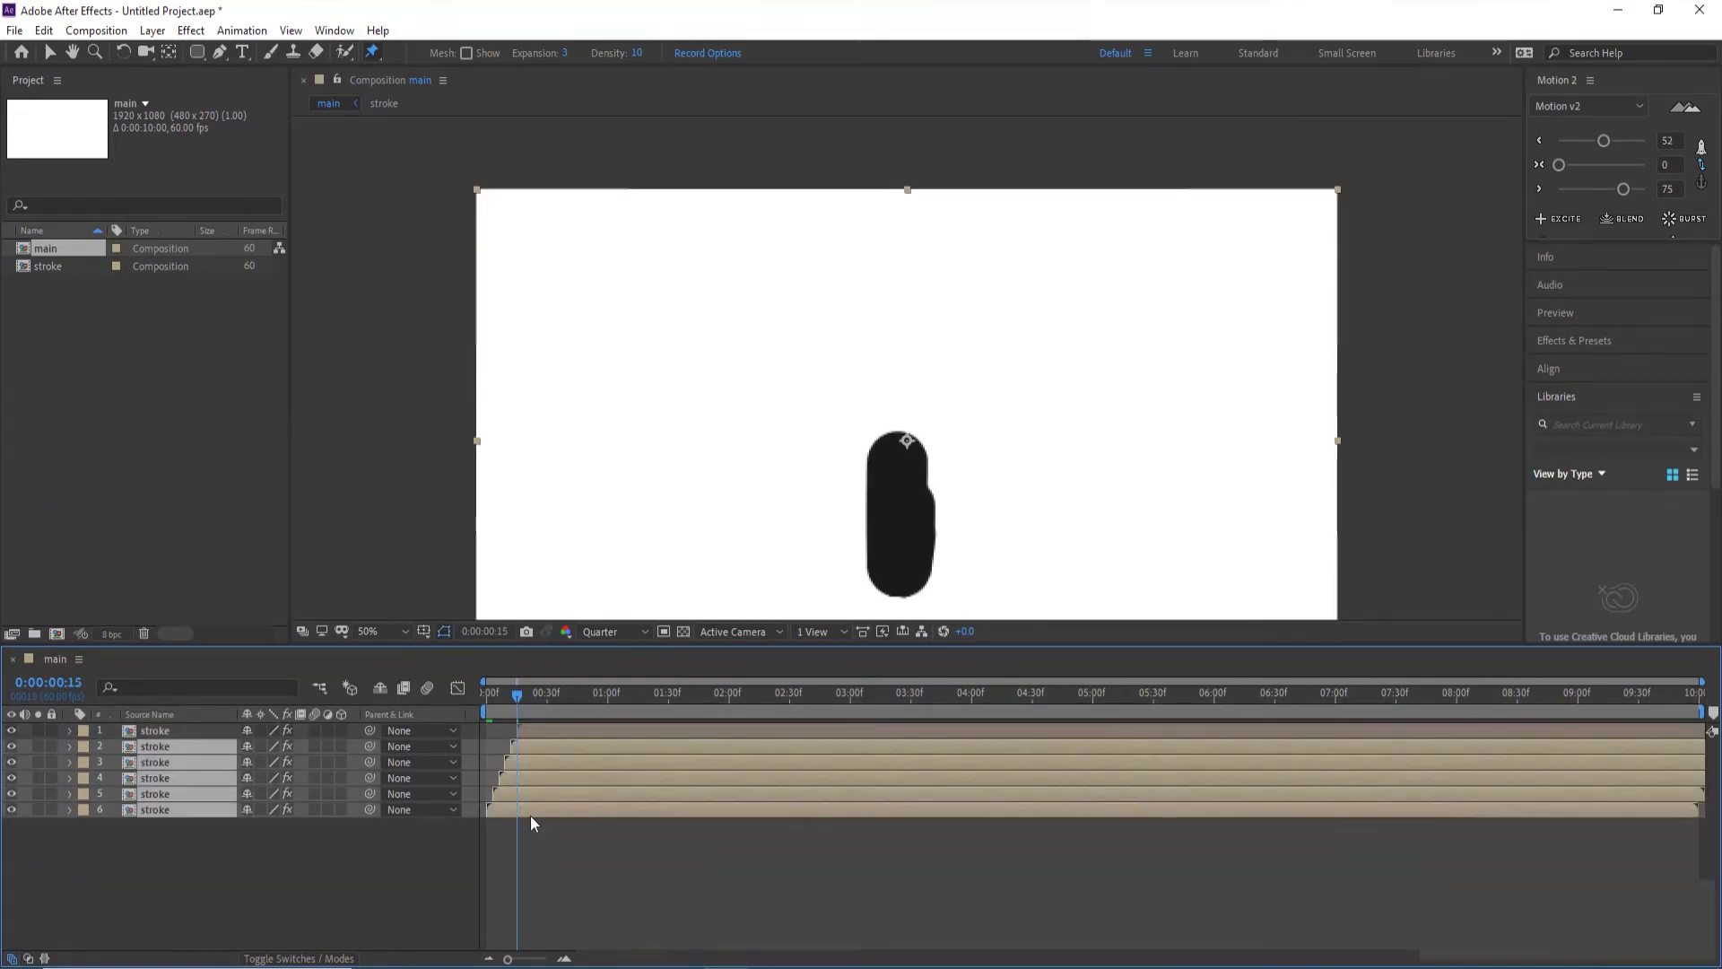
{"action": "left_click", "coordinate": [1574, 346]}
{"action": "left_click", "coordinate": [1587, 367]}
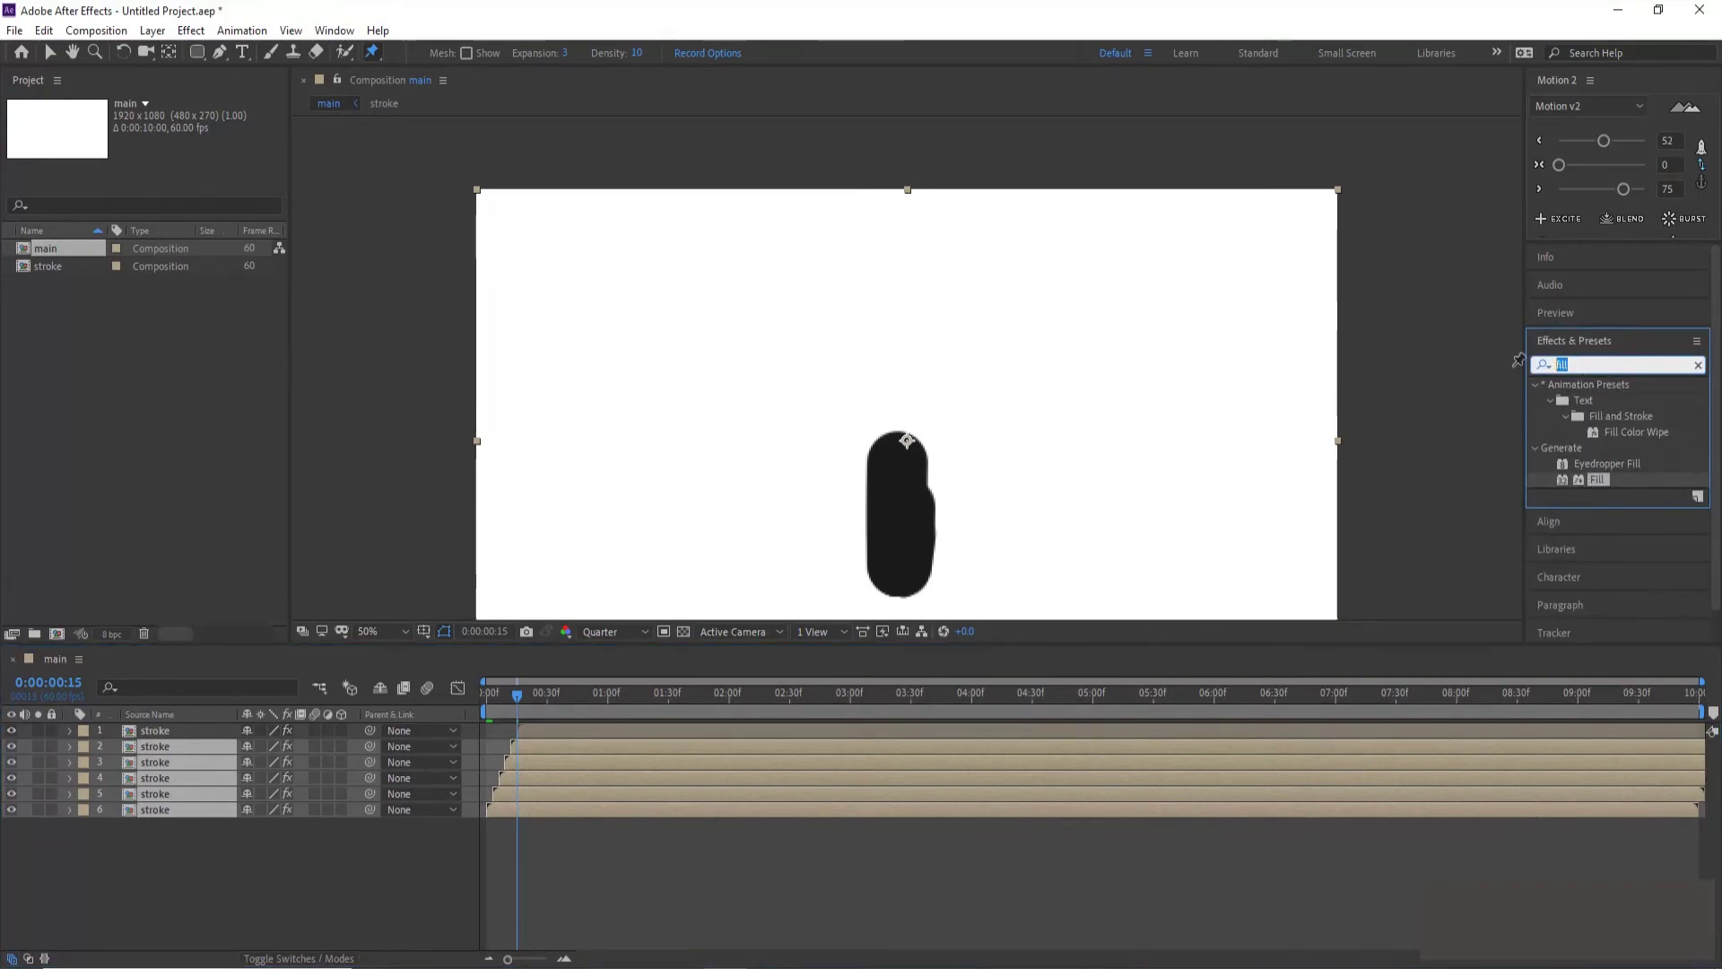
{"action": "left_click", "coordinate": [1543, 364]}
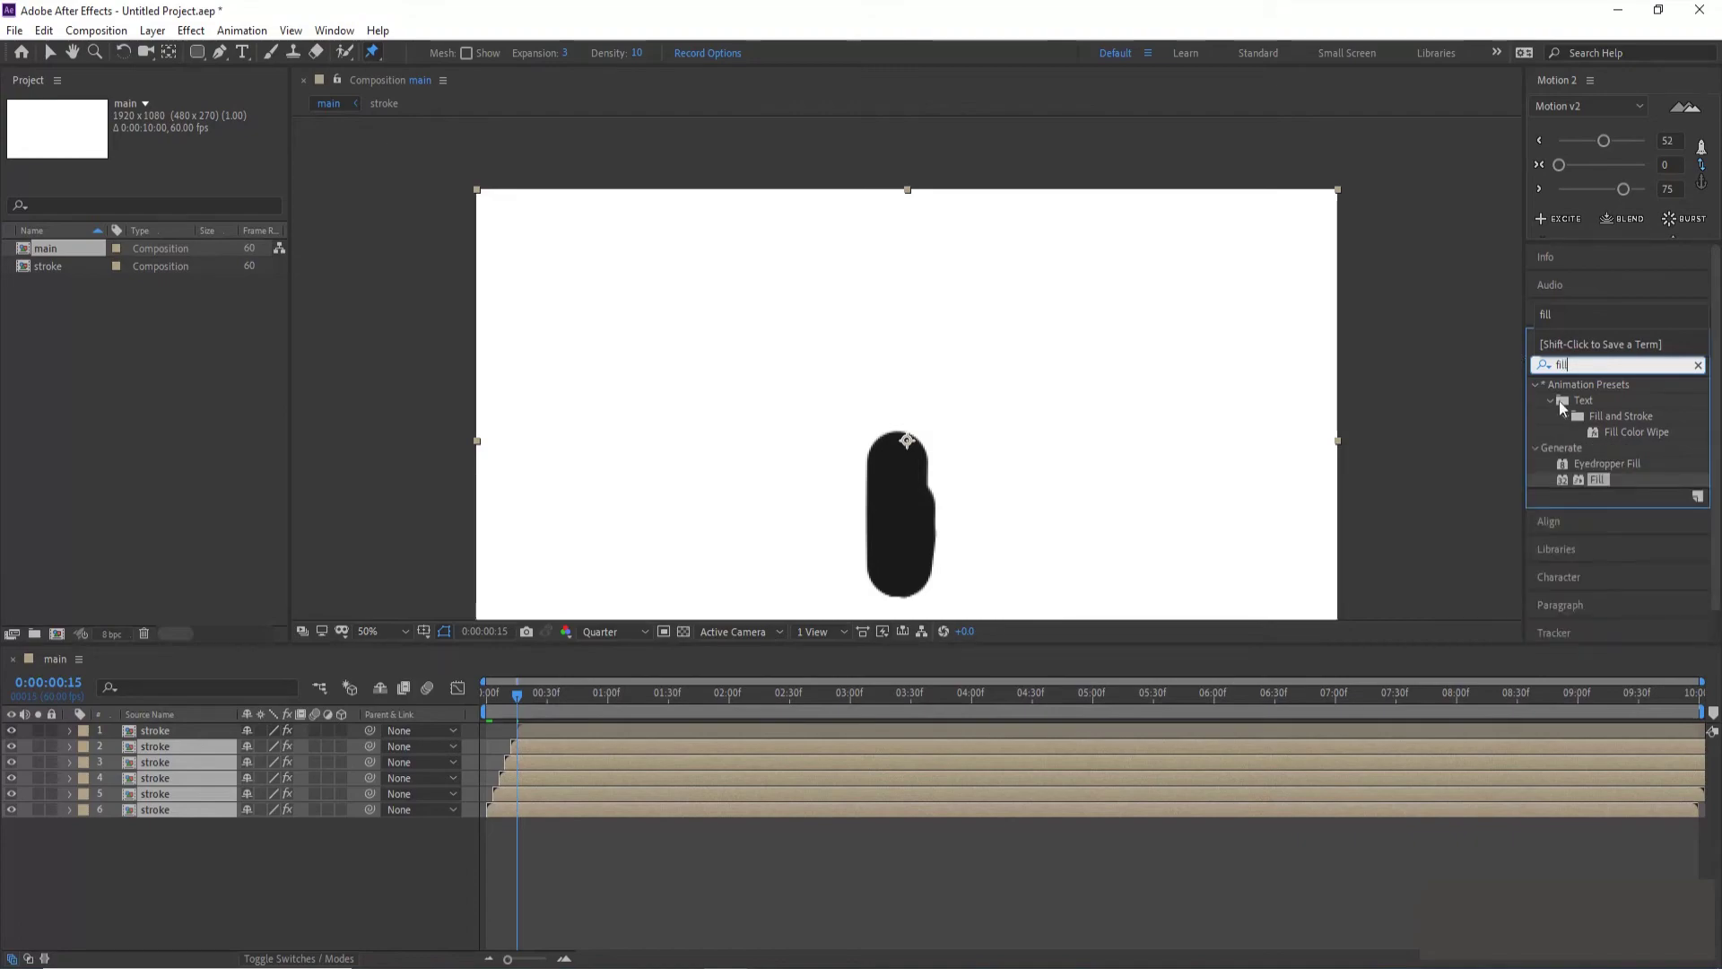
{"action": "double_click", "coordinate": [1596, 480]}
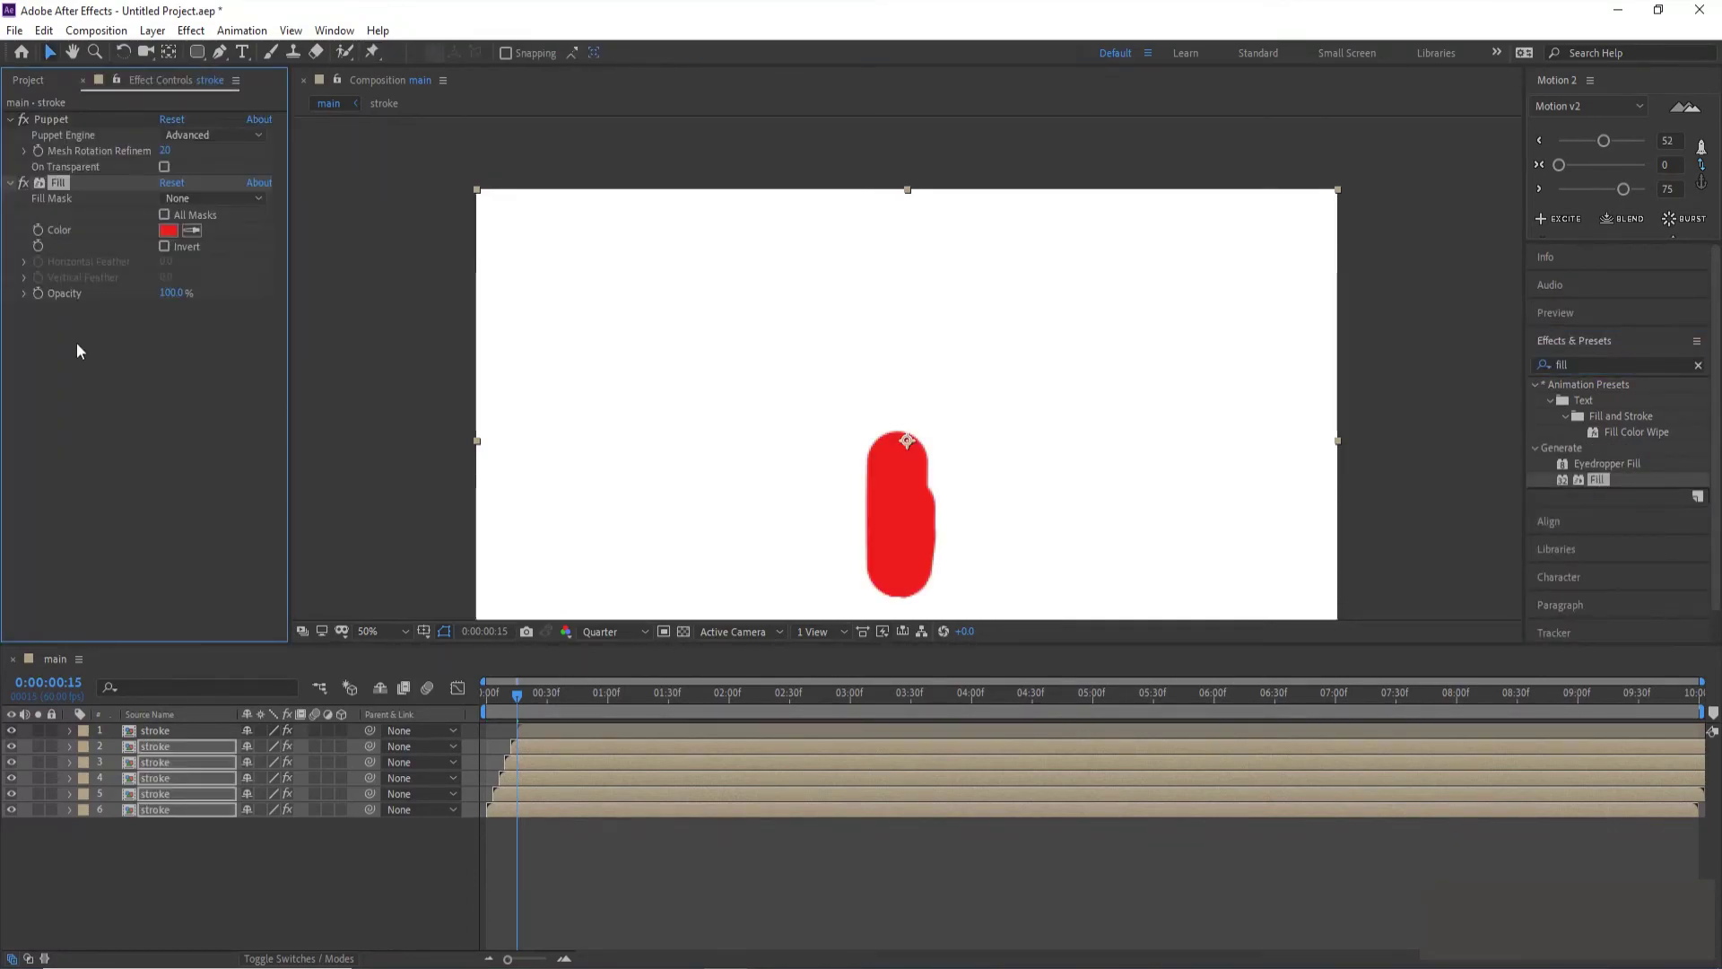
Step: Set the Fill colour of stroke layer 6 to red, FF0000
{"action": "left_click", "coordinate": [502, 799]}
{"action": "left_click", "coordinate": [521, 804]}
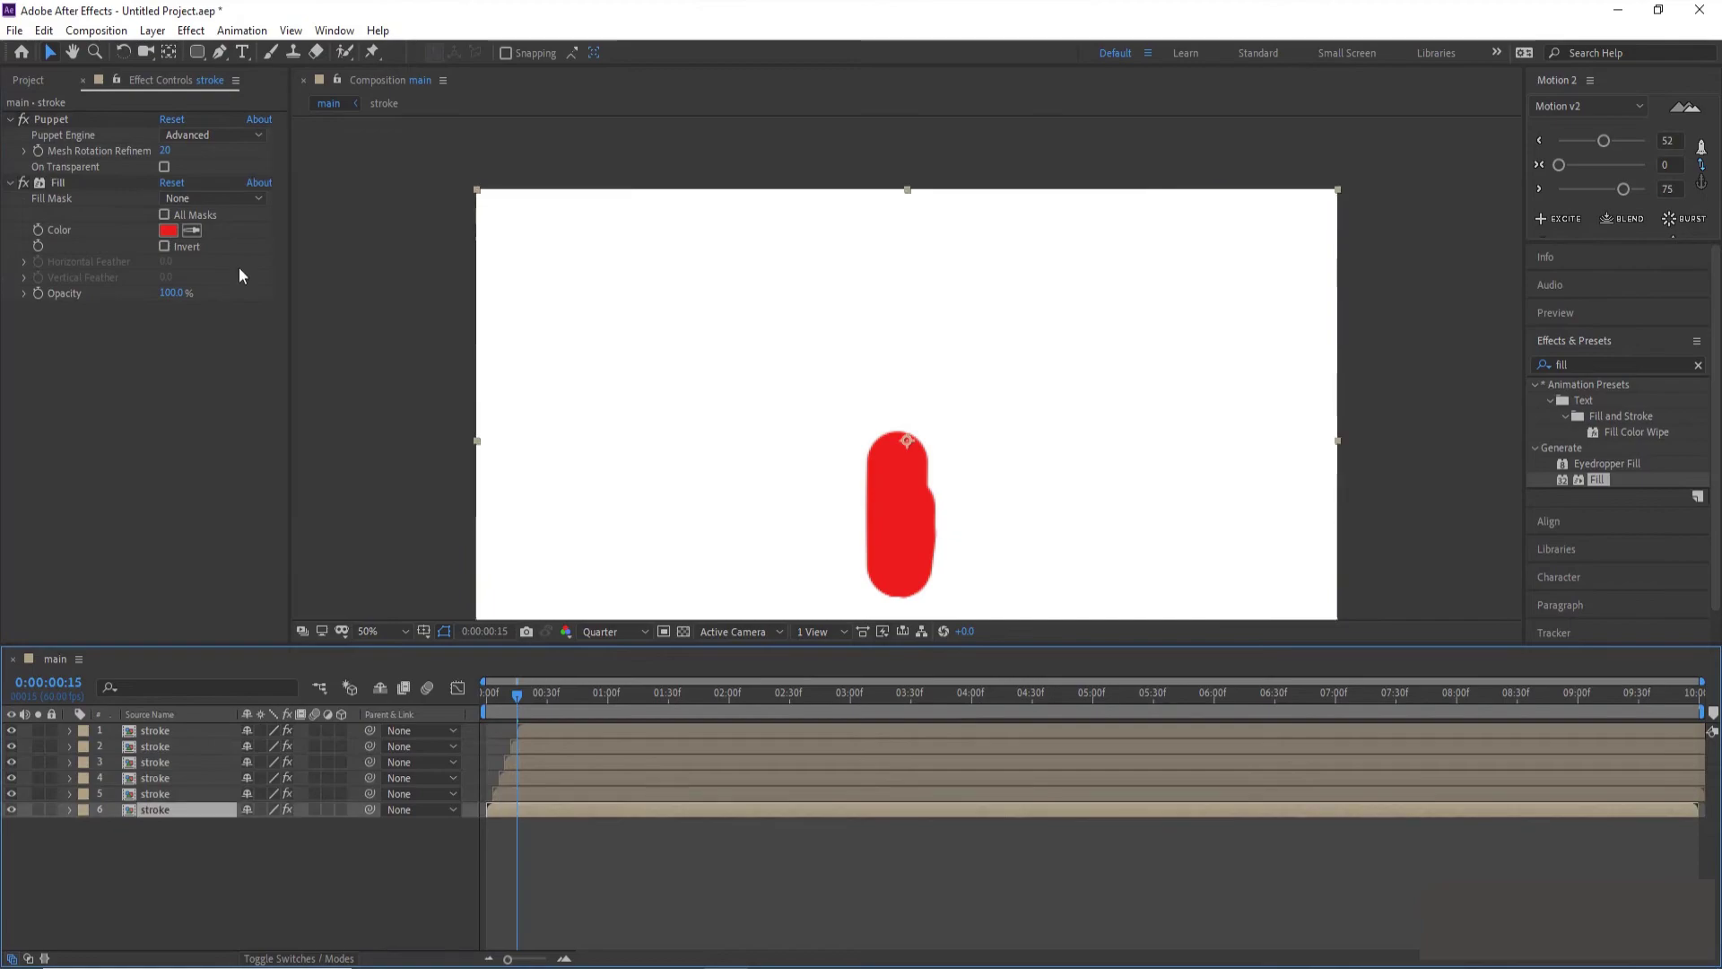
{"action": "left_click", "coordinate": [167, 230]}
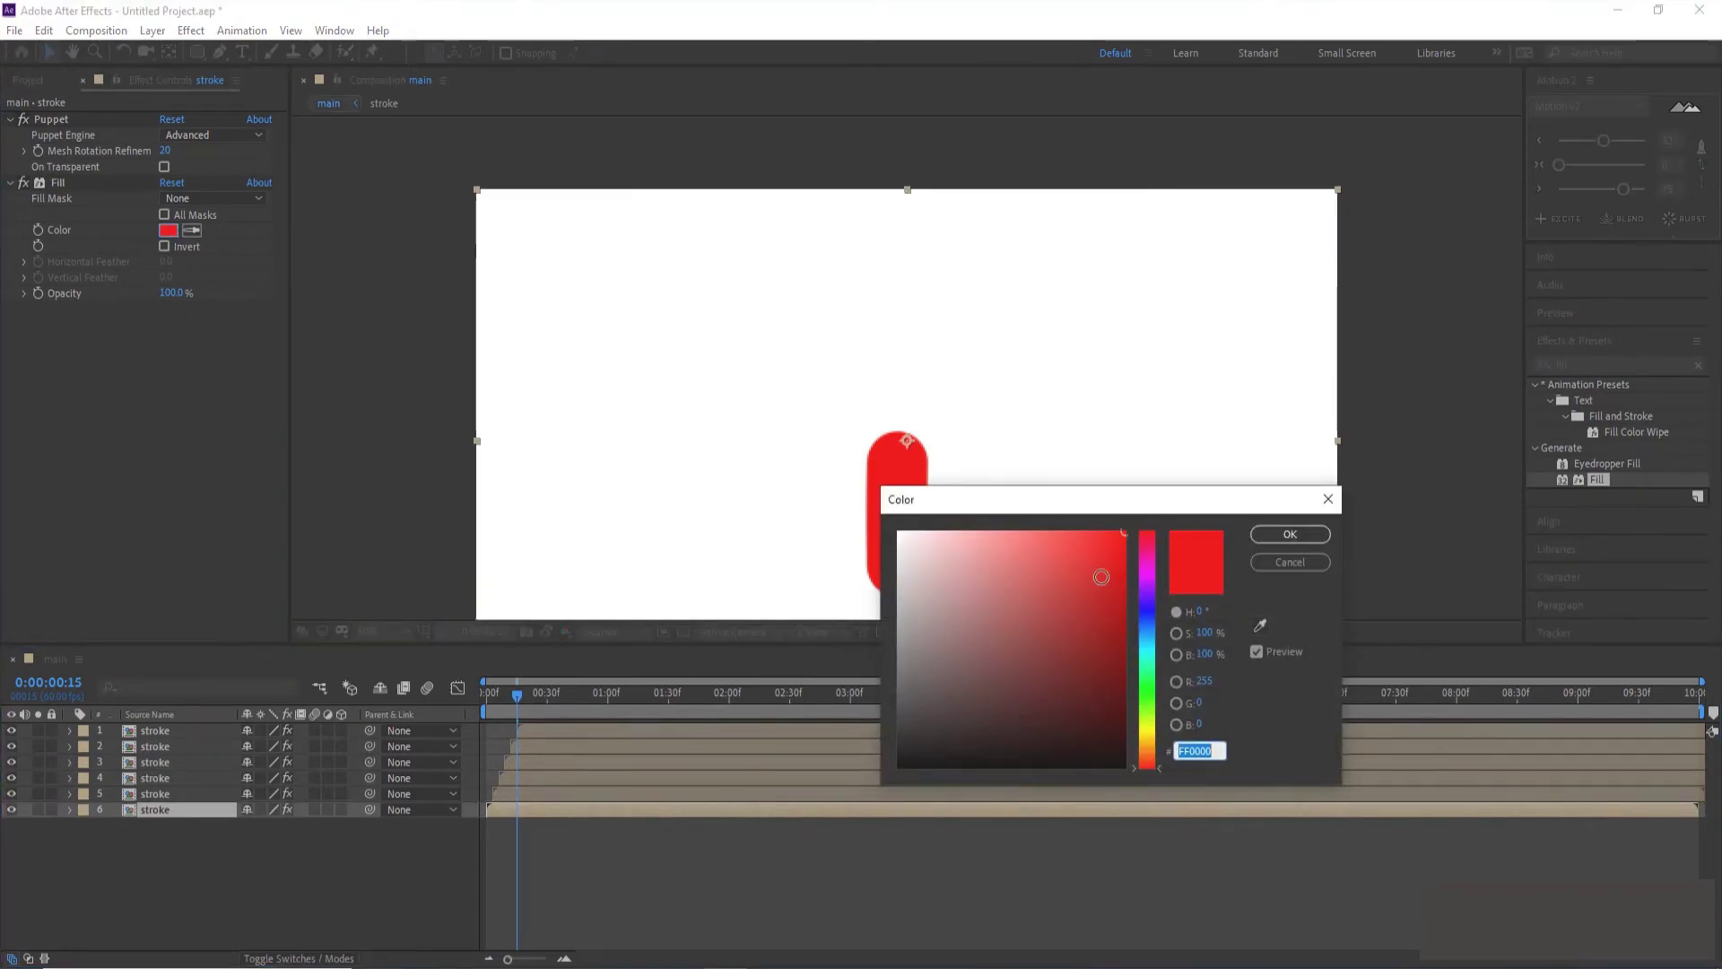
{"action": "left_click", "coordinate": [1290, 534]}
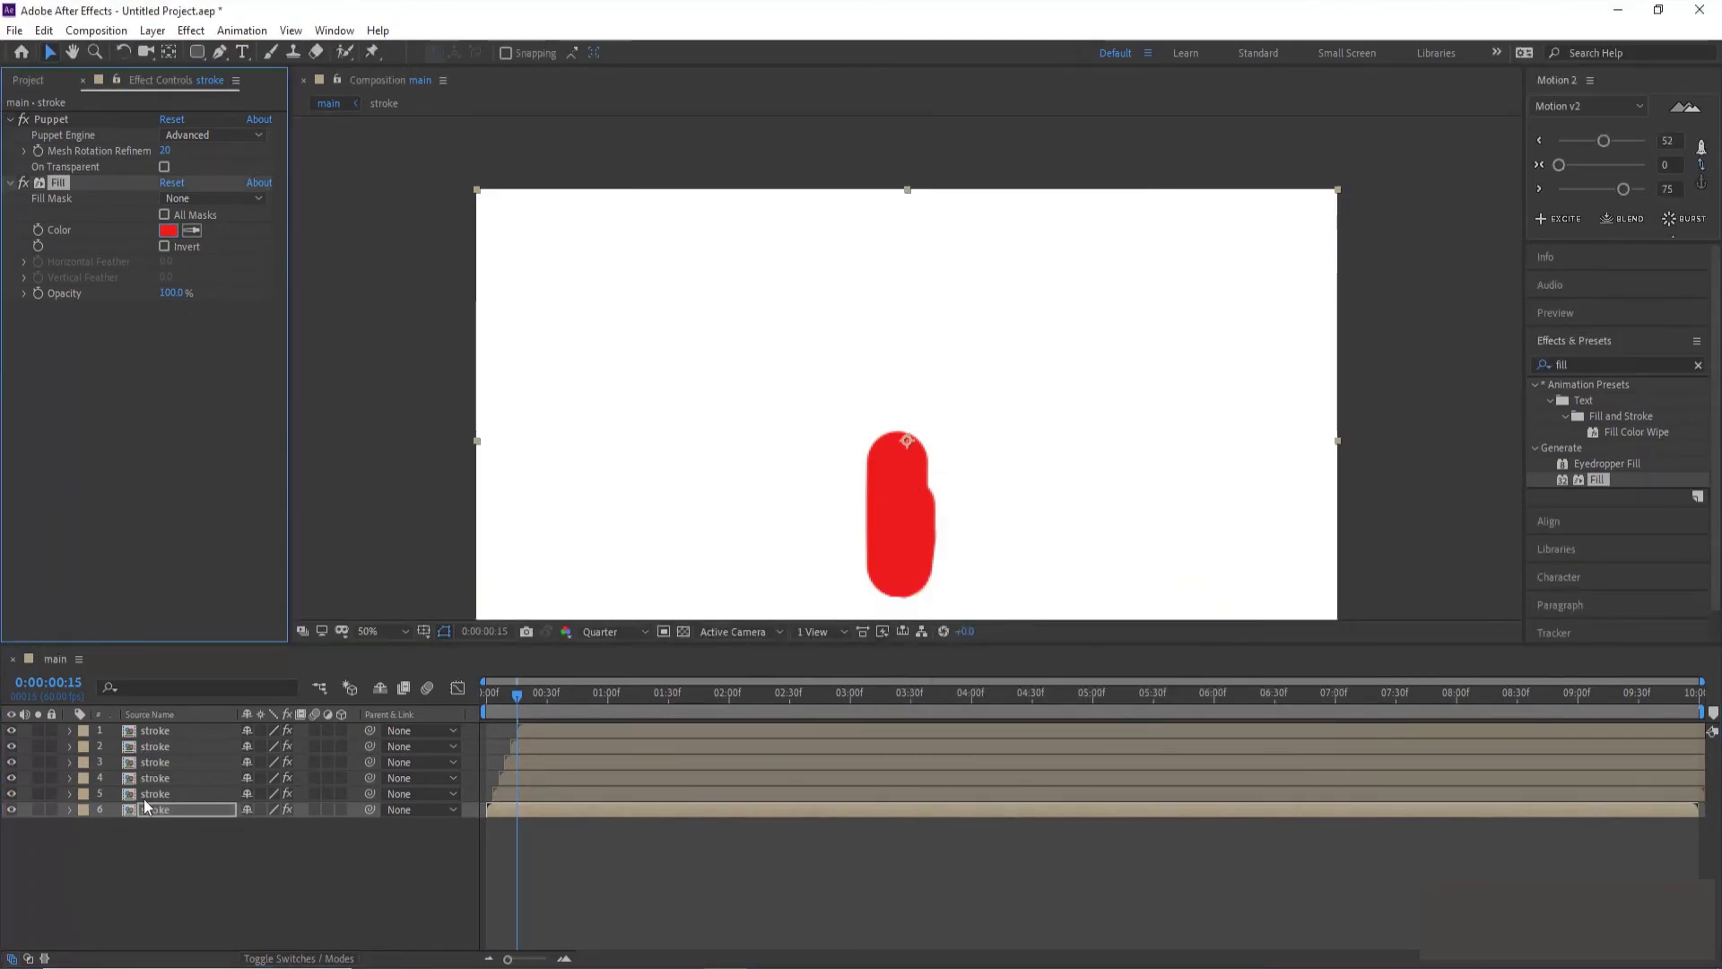
Step: Set the Fill colour of stroke layer 5 to blue
{"action": "left_click", "coordinate": [1091, 794]}
{"action": "left_click", "coordinate": [167, 230]}
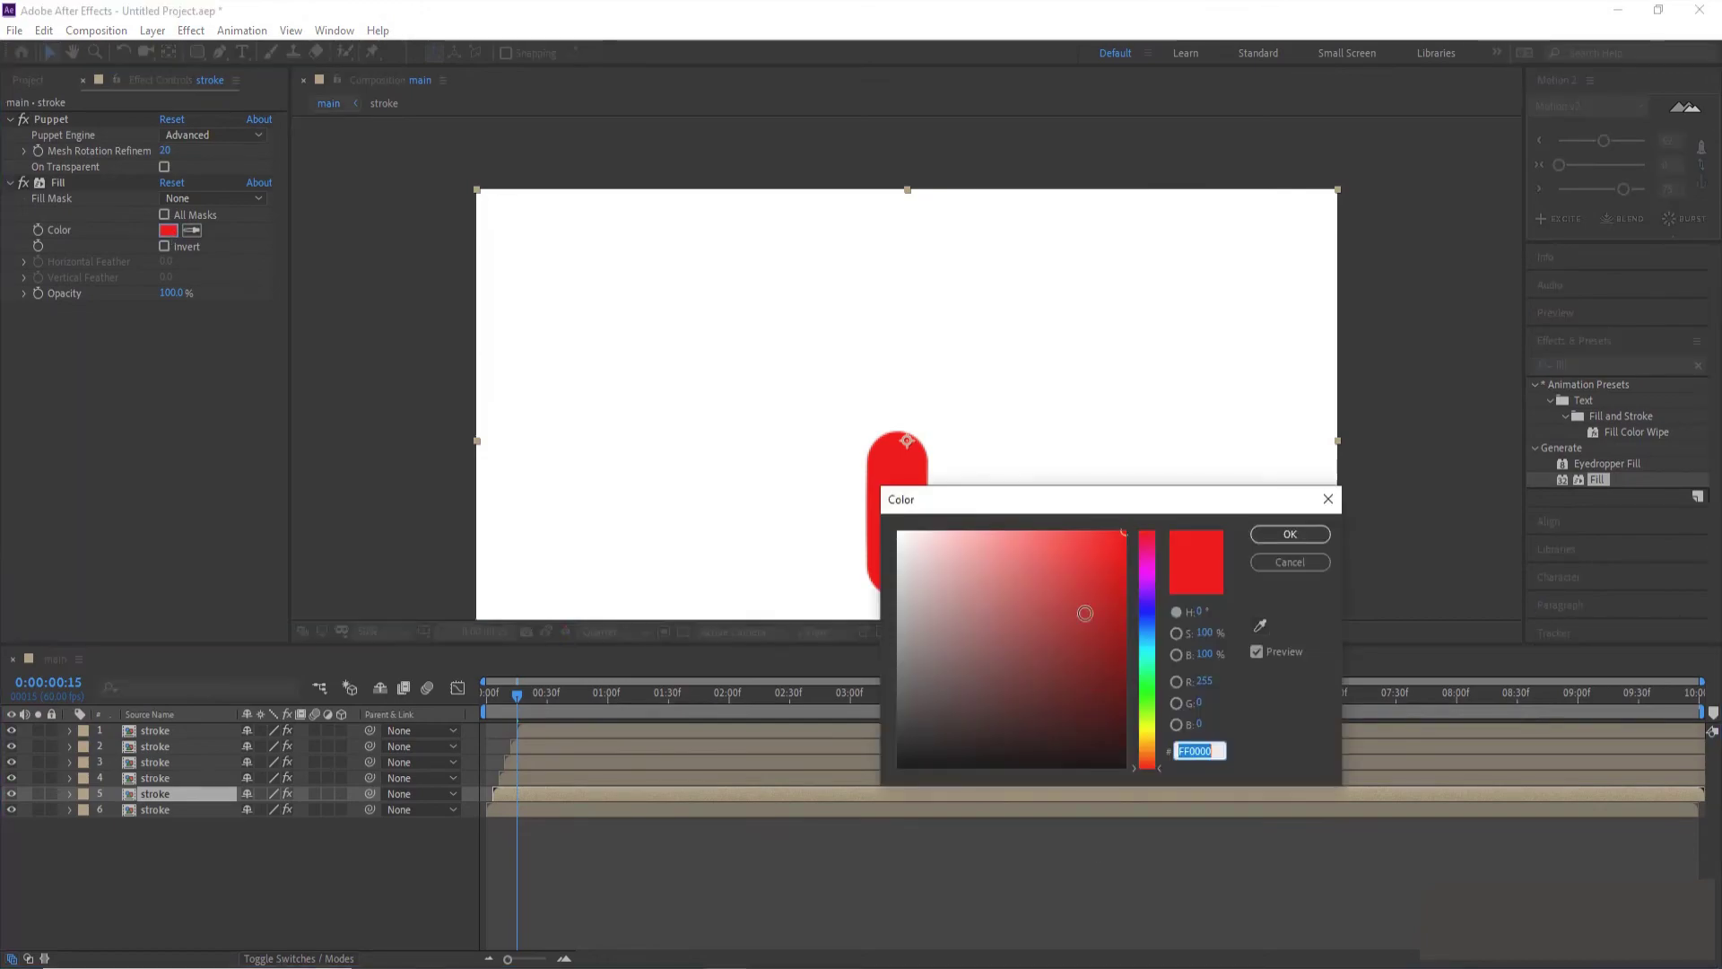
{"action": "left_click", "coordinate": [1143, 612]}
{"action": "left_click", "coordinate": [1274, 538]}
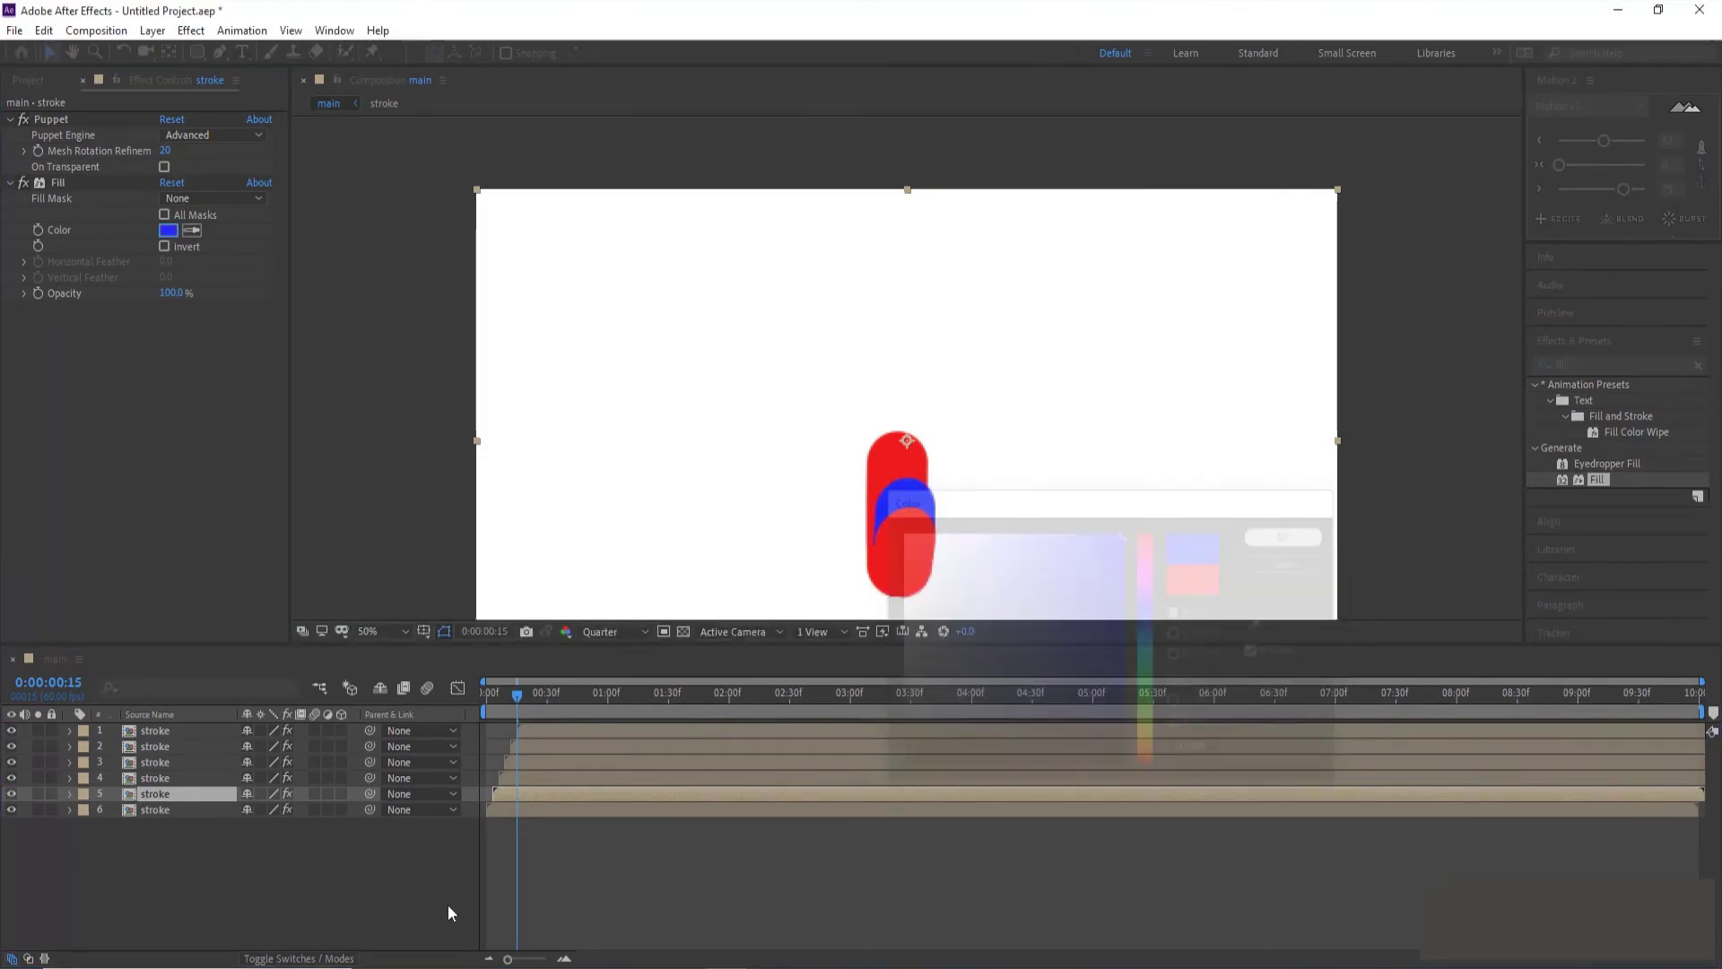
Step: Set the Fill colour of stroke layer 4 to bright cyan-turquoise after trying blue and magenta hues
{"action": "left_click", "coordinate": [185, 777]}
{"action": "left_click", "coordinate": [168, 229]}
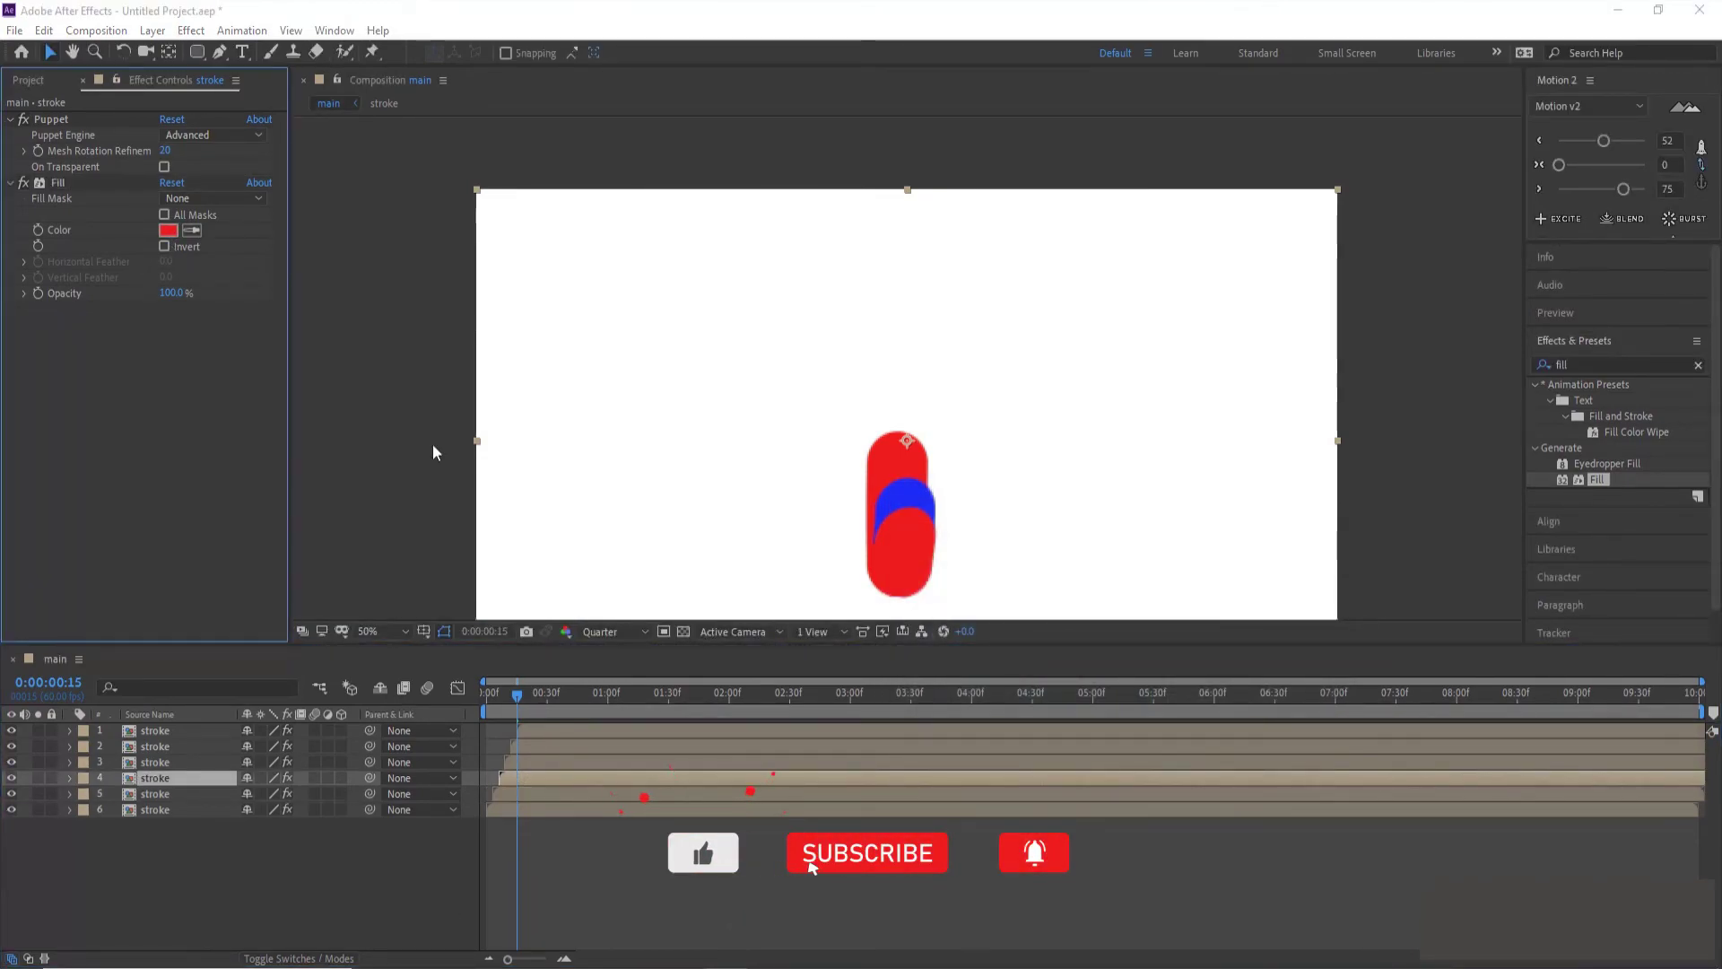
{"action": "left_click", "coordinate": [1145, 611]}
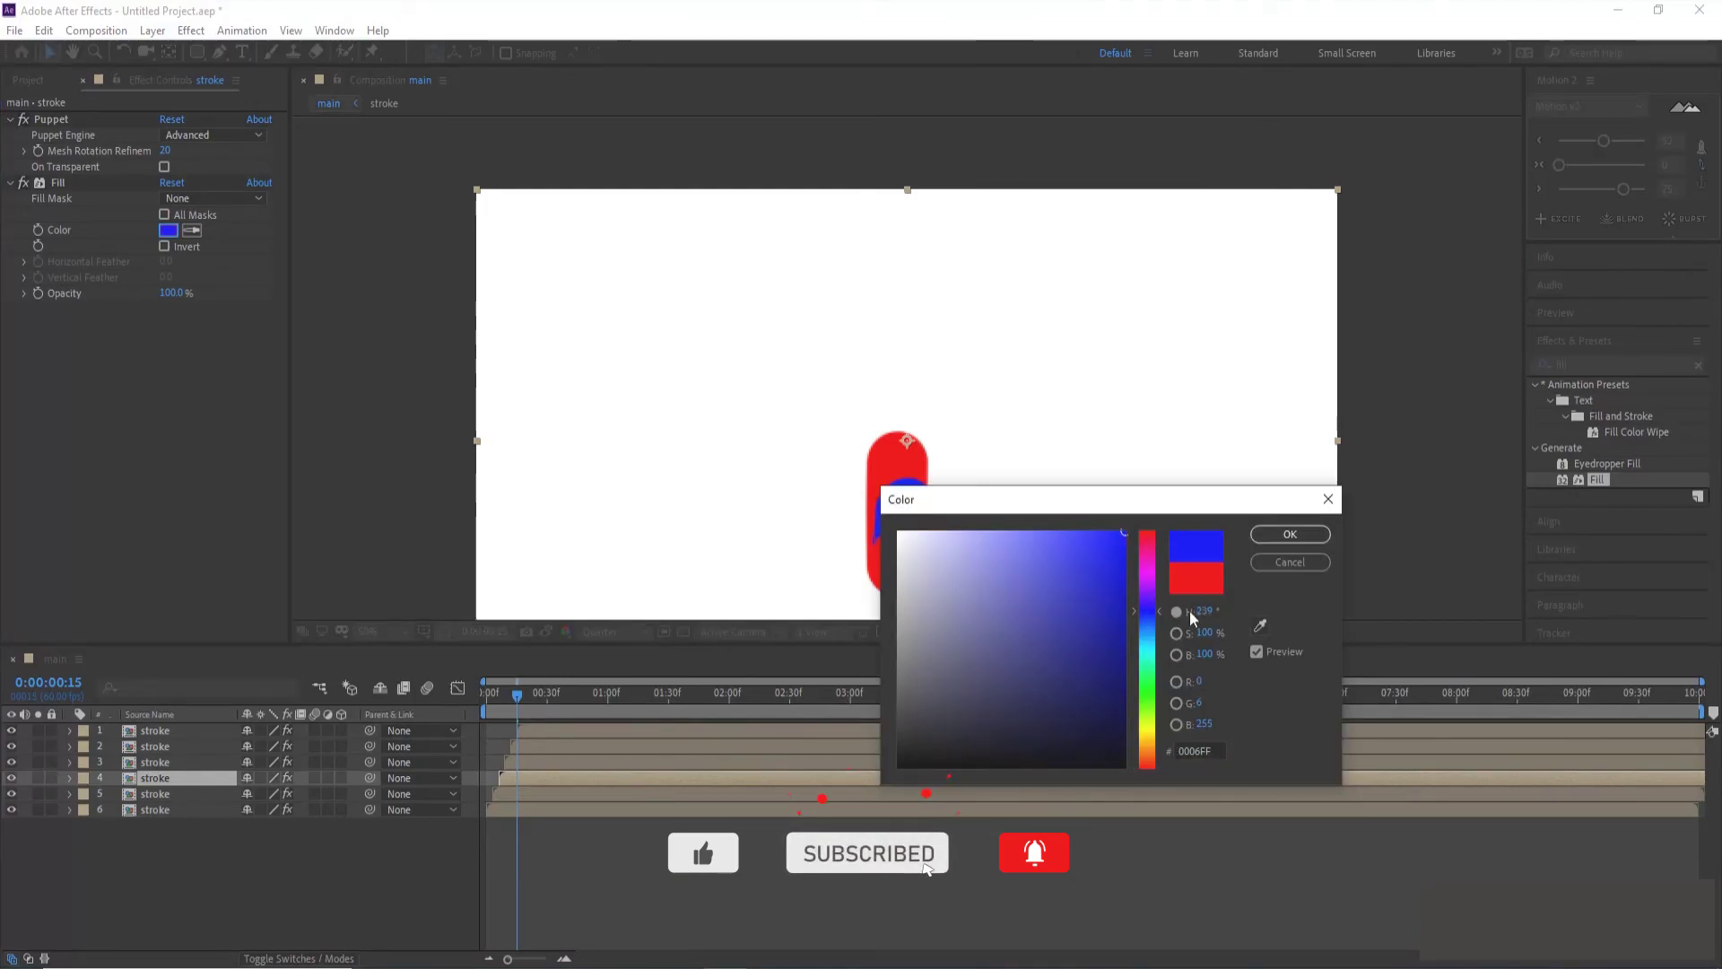
{"action": "left_click", "coordinate": [1151, 567]}
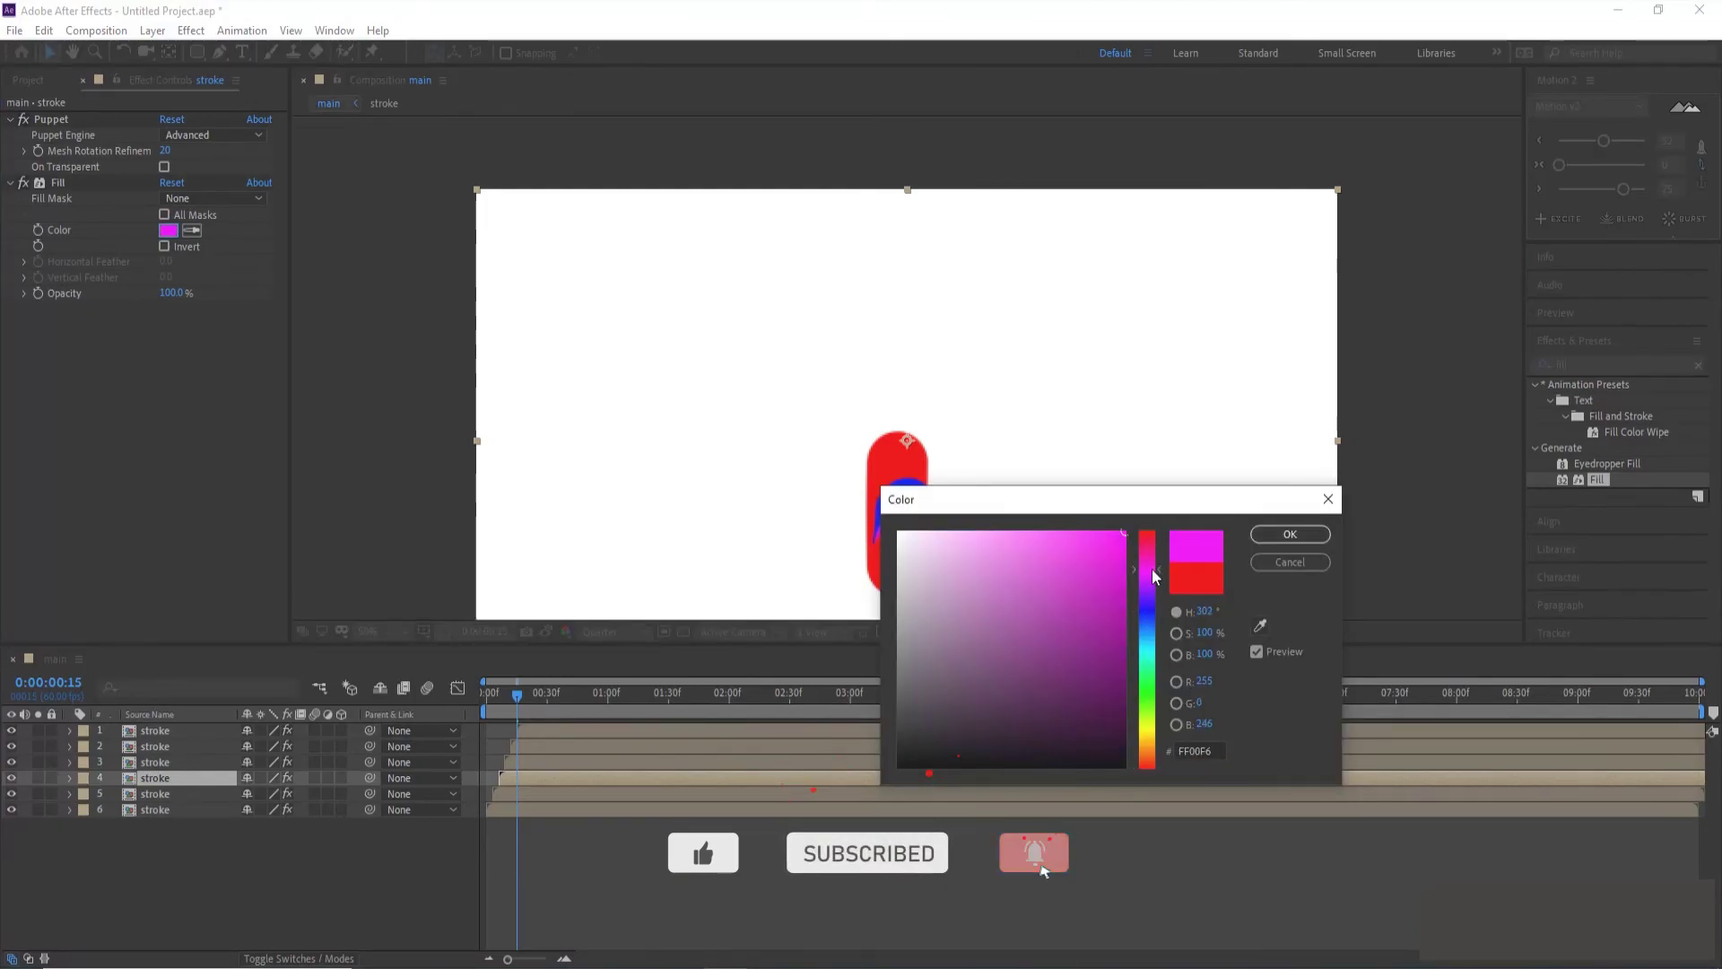
{"action": "left_click", "coordinate": [1148, 655]}
{"action": "left_click", "coordinate": [1270, 529]}
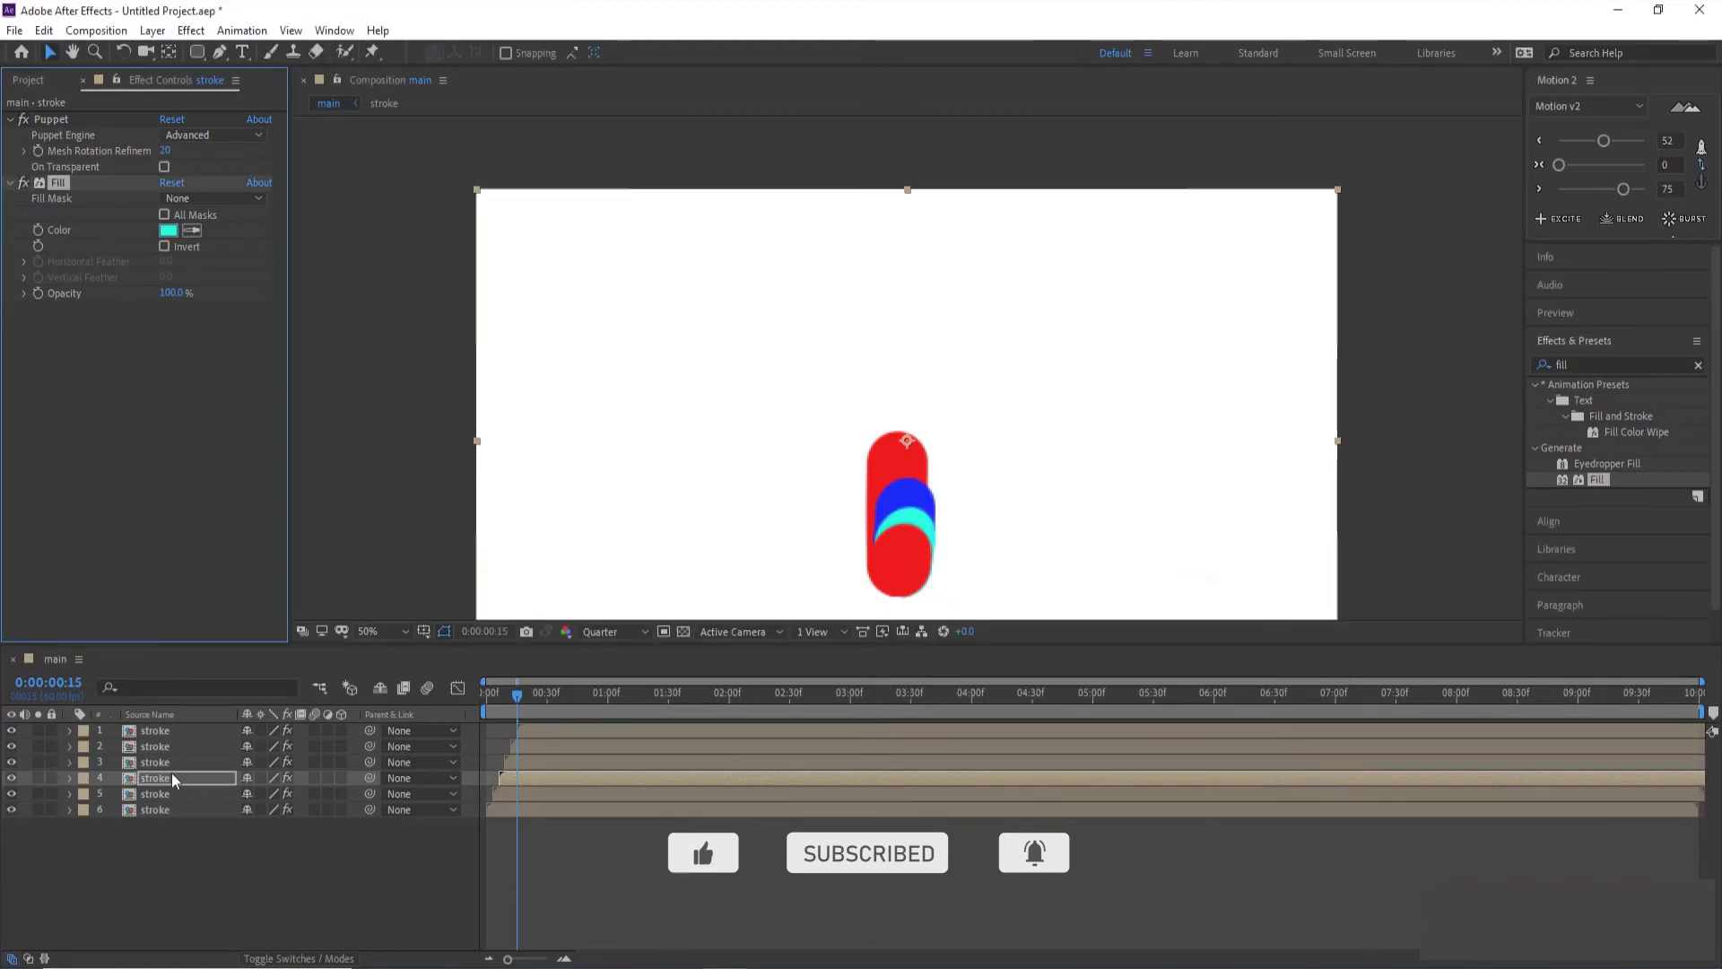
Step: Set the Fill colour of stroke layer 3 to bright green
{"action": "left_click", "coordinate": [168, 765]}
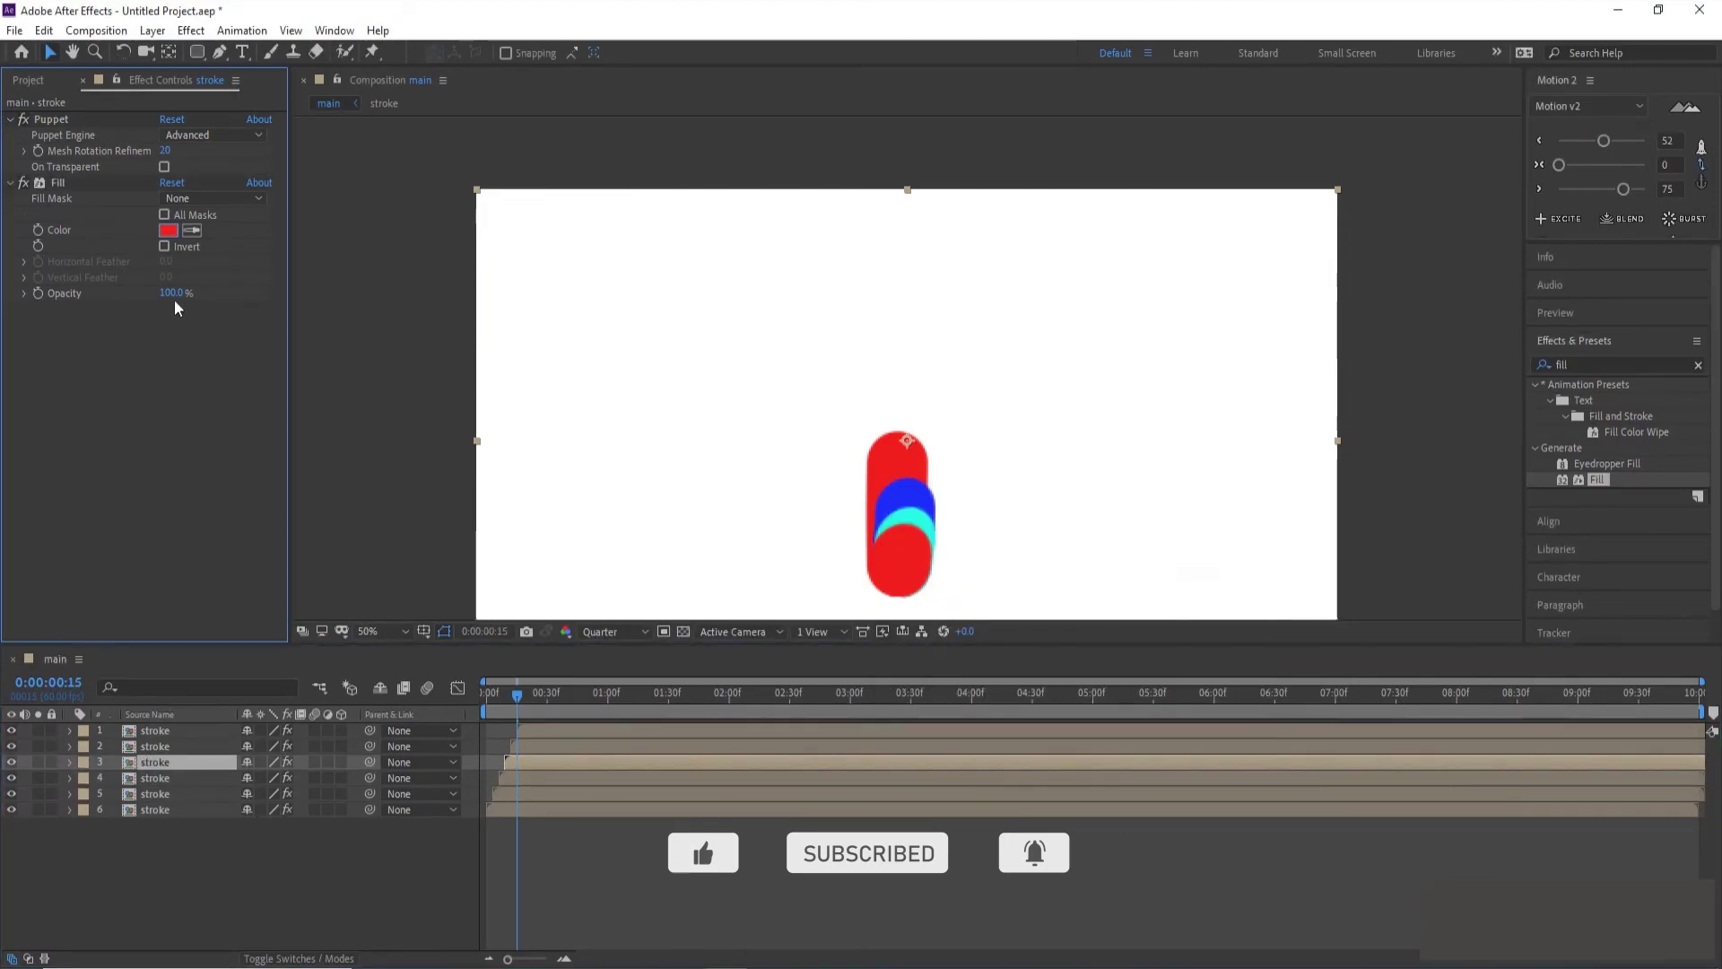
{"action": "left_click", "coordinate": [169, 231]}
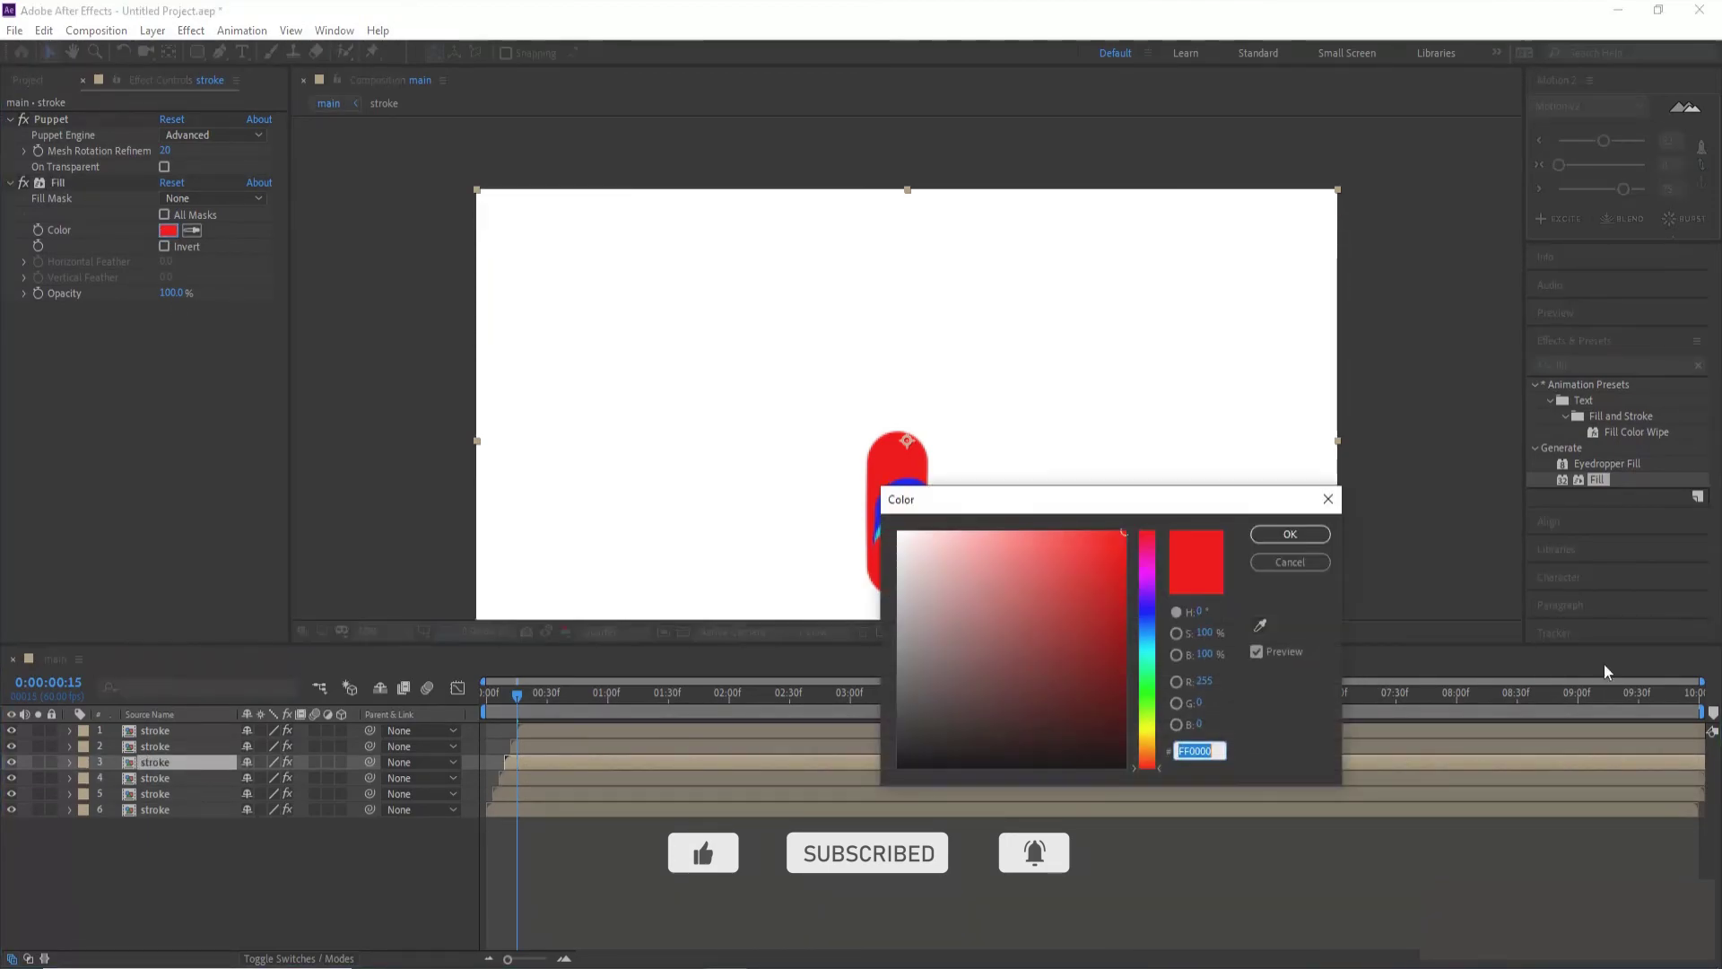
{"action": "left_click", "coordinate": [1149, 692]}
{"action": "left_click", "coordinate": [1282, 538]}
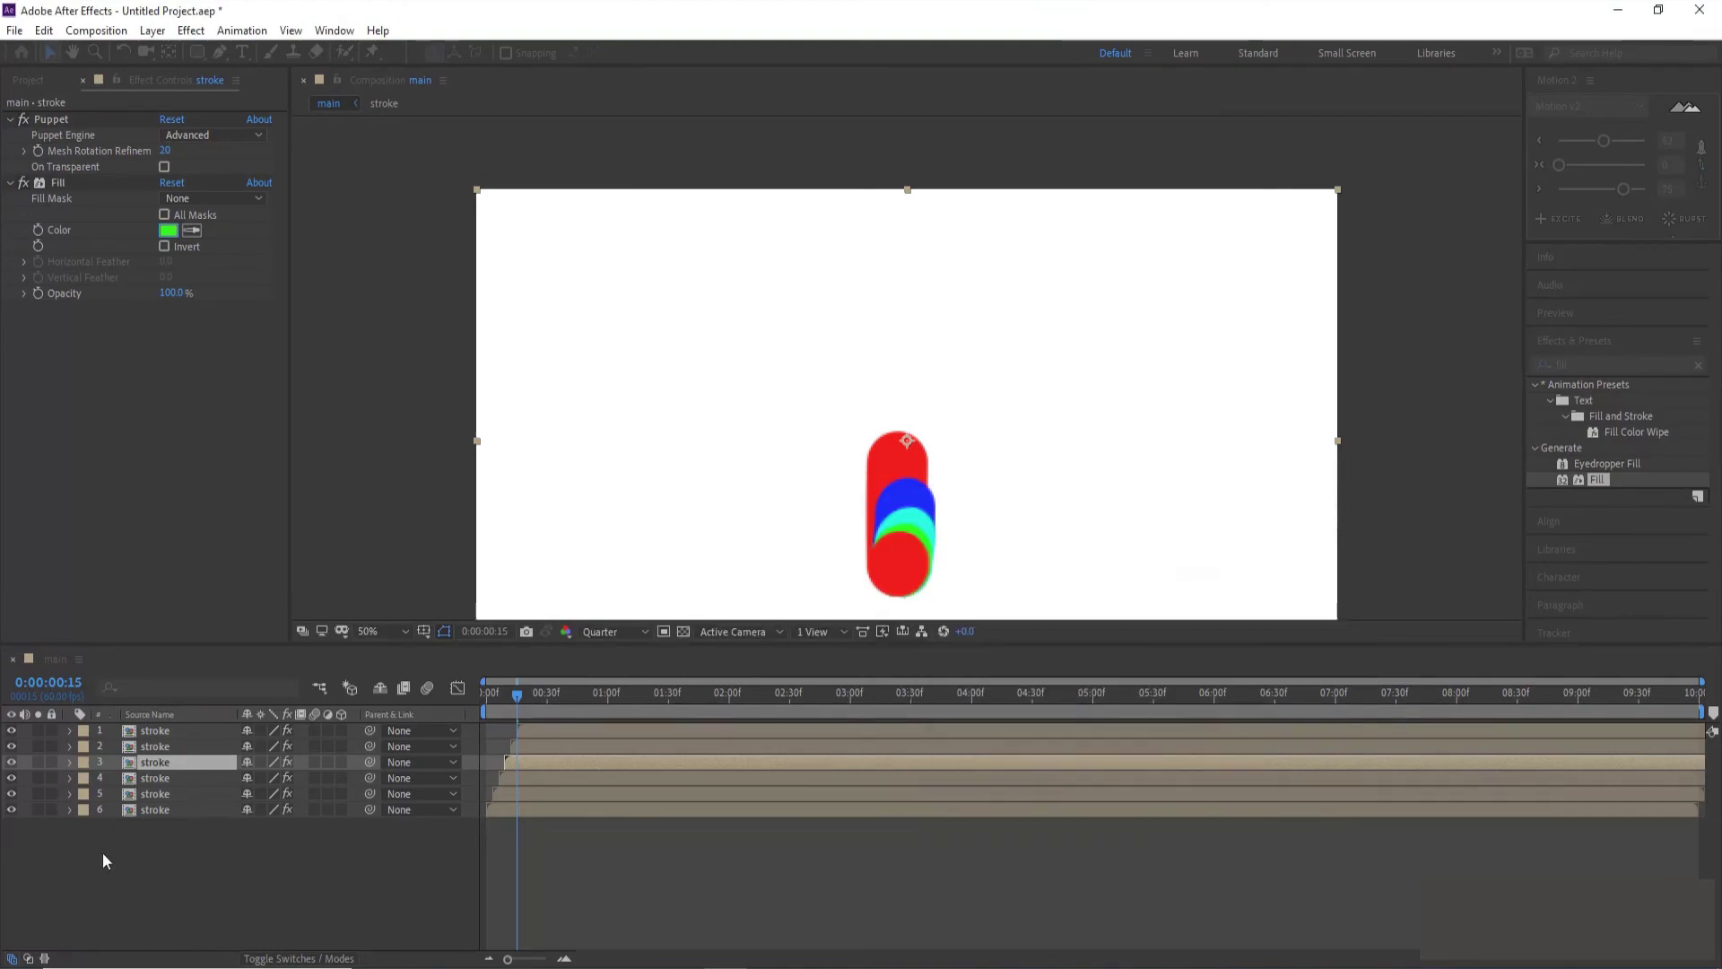
Step: Set the Fill colour of stroke layer 2 to yellow, FFDE00
{"action": "left_click", "coordinate": [159, 749]}
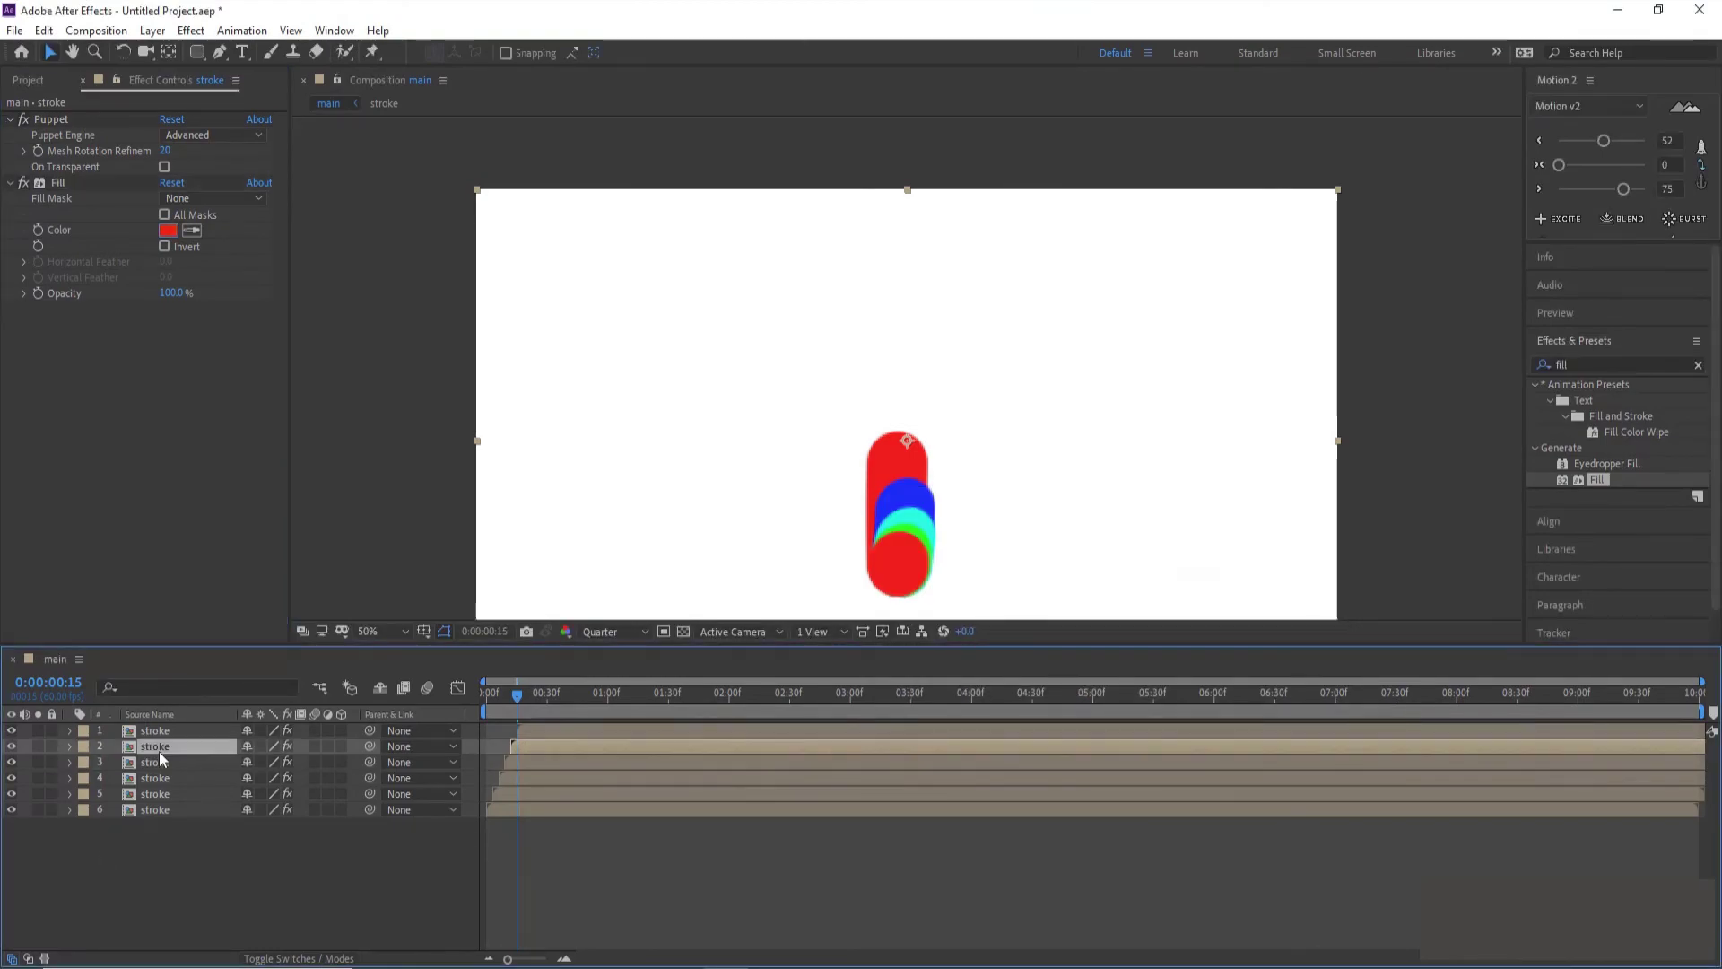
{"action": "left_click", "coordinate": [170, 229]}
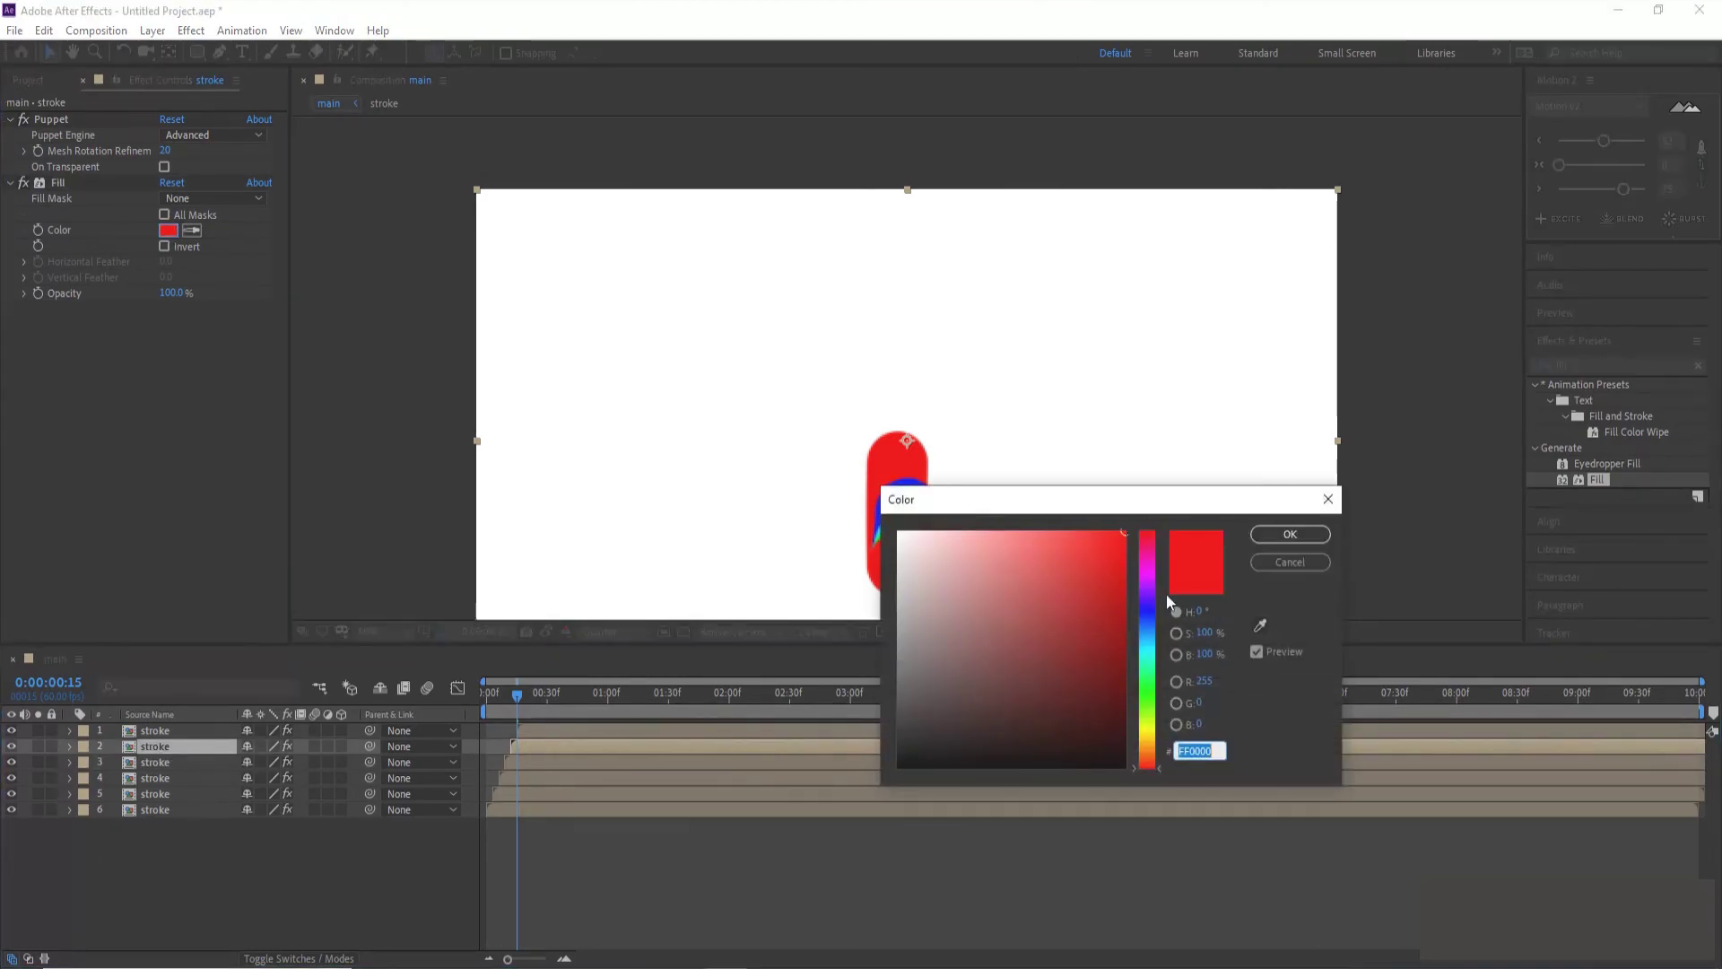
{"action": "left_click", "coordinate": [1148, 732]}
{"action": "left_click", "coordinate": [1284, 535]}
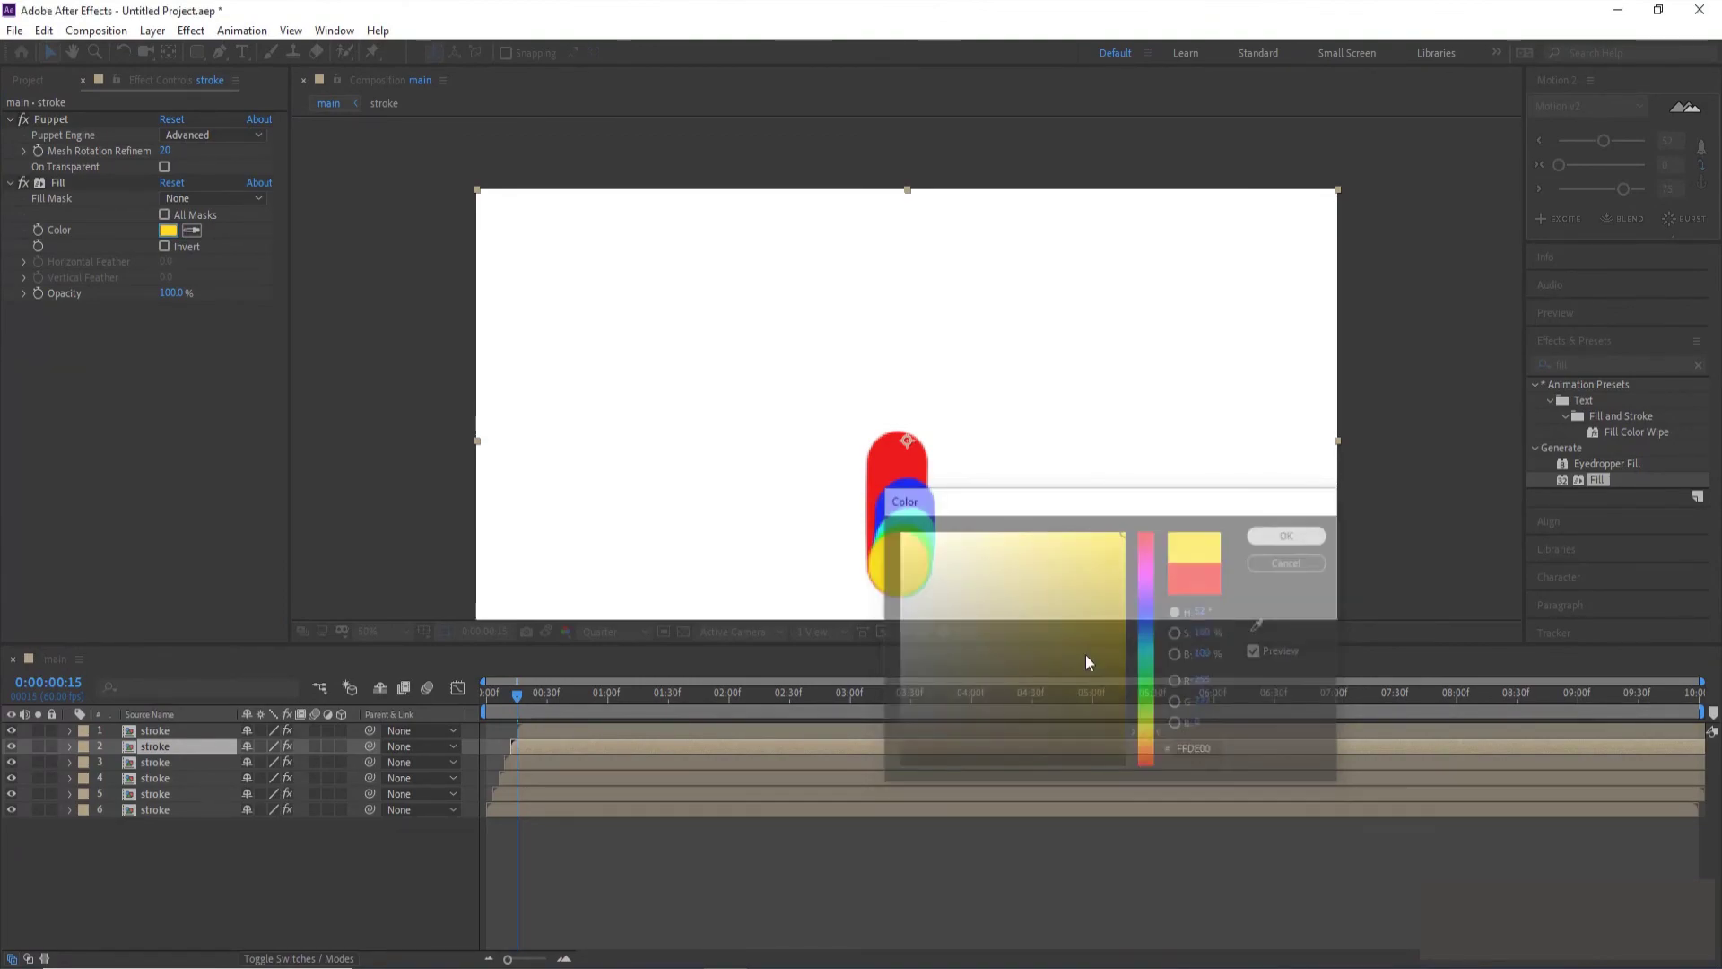
Step: Play back the main composition from 0:00:00:00 to review the coloured, time-offset strokes
{"action": "left_click_drag", "start_coordinate": [516, 695], "coordinate": [477, 698]}
{"action": "key", "text": "space"}
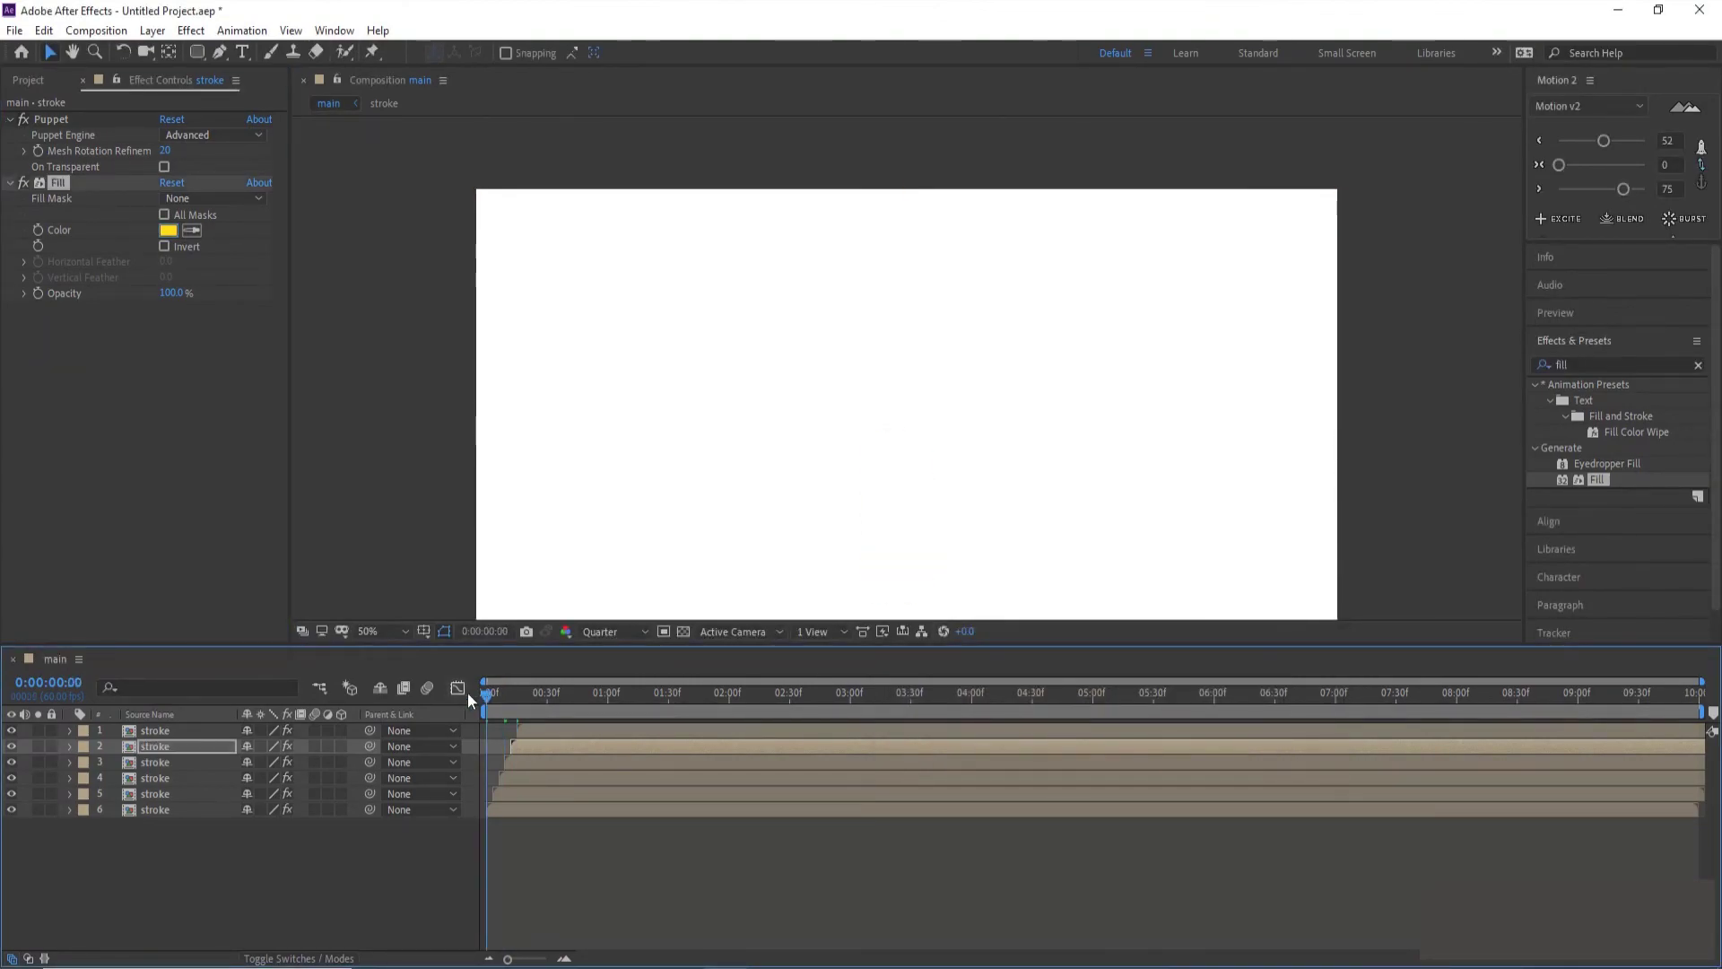